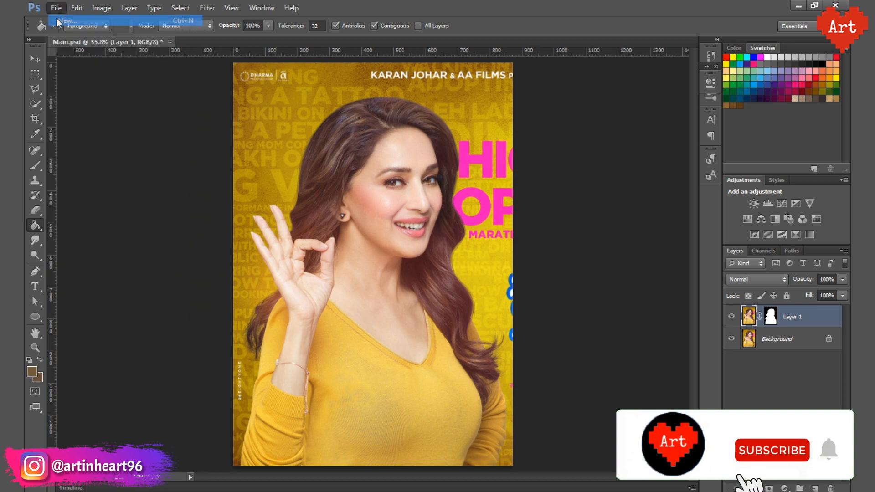
# - Create a new blank white document and rotate its canvas 90° into landscape orientation
pyautogui.click(534, 129)
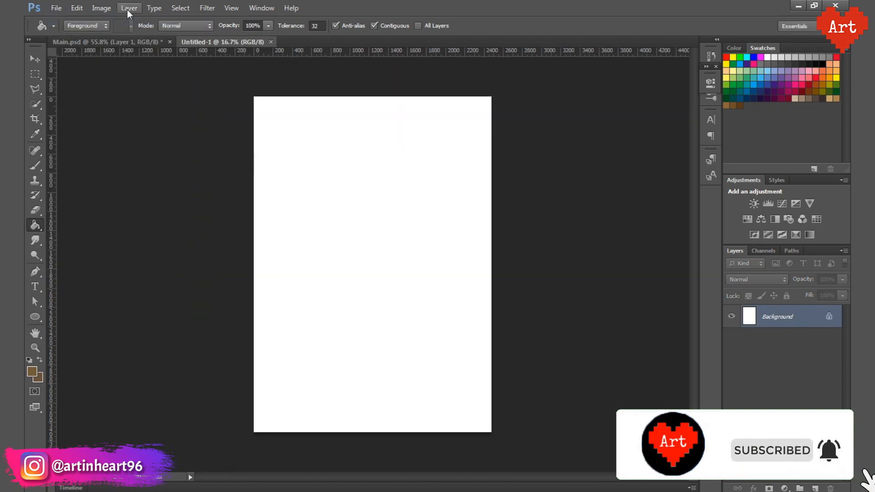
pyautogui.click(101, 8)
pyautogui.moveTo(137, 111)
pyautogui.click(271, 123)
pyautogui.hotkey('ctrl', '0')
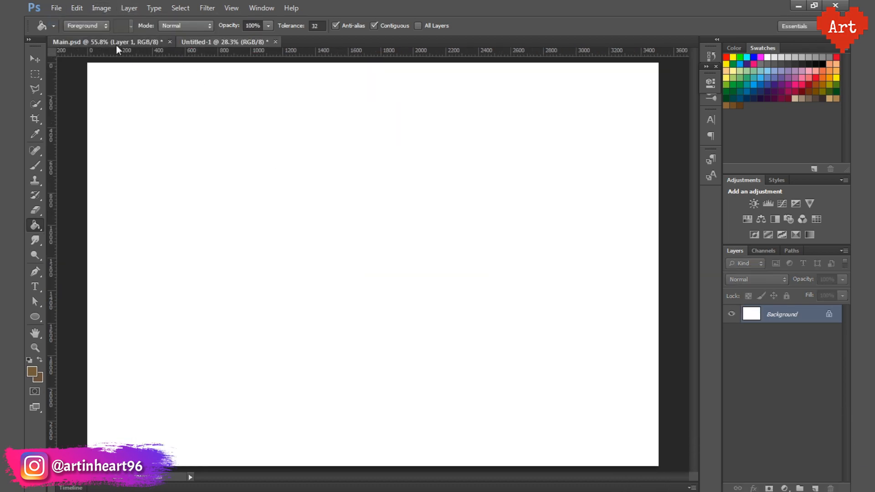
# - Duplicate the masked portrait layer, Layer 1, from Main.psd into the Untitled-1 document and switch to that document
pyautogui.click(114, 42)
pyautogui.rightClick(811, 319)
pyautogui.click(721, 133)
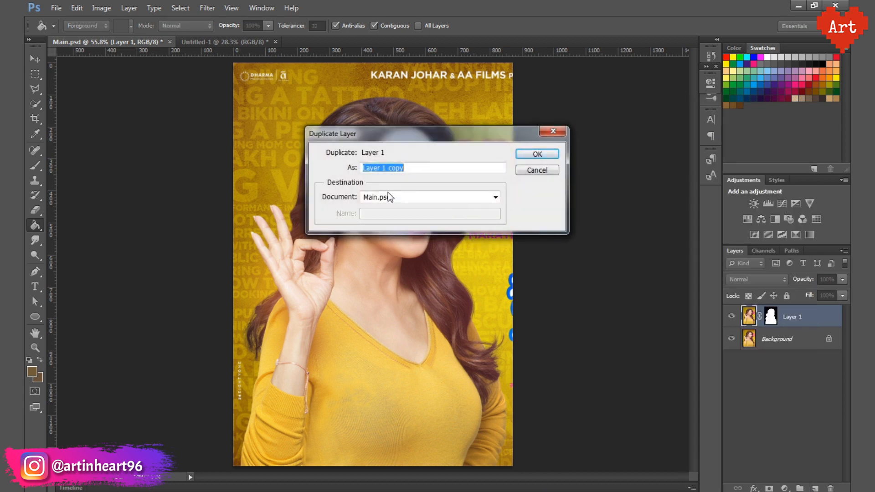
pyautogui.click(387, 196)
pyautogui.click(387, 218)
pyautogui.press('Return')
pyautogui.click(229, 41)
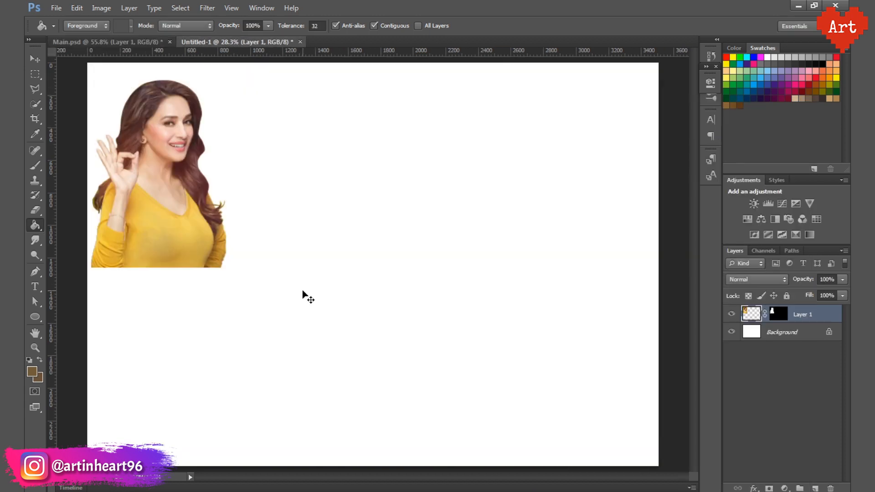
# - Scale the portrait up to about 185% (about 1615 × 2333 px) and place it with its lower edge past the canvas bottom
pyautogui.hotkey('ctrl', 't')
pyautogui.moveTo(229, 267); pyautogui.dragTo(436, 416)
pyautogui.moveTo(269, 339); pyautogui.dragTo(379, 345)
pyautogui.moveTo(501, 71); pyautogui.dragTo(487, 97)
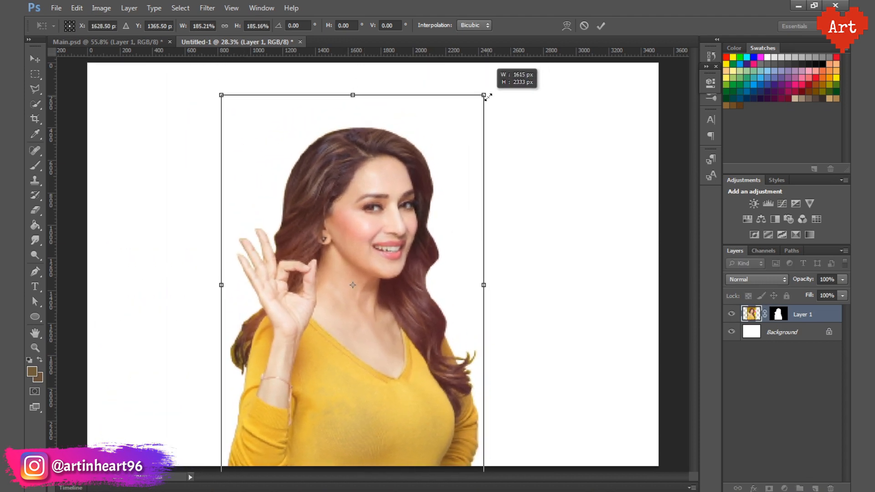
pyautogui.moveTo(373, 356); pyautogui.dragTo(384, 347)
pyautogui.click(601, 26)
# - Centre the portrait layer horizontally against the Background layer
pyautogui.keyDown('ctrl'); pyautogui.click(787, 338); pyautogui.keyUp('ctrl')
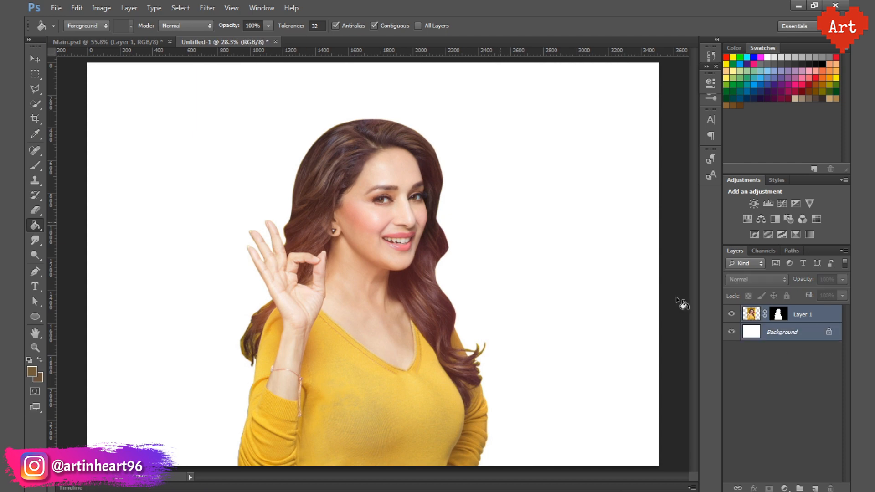
pyautogui.press('v')
pyautogui.click(311, 26)
pyautogui.click(523, 282)
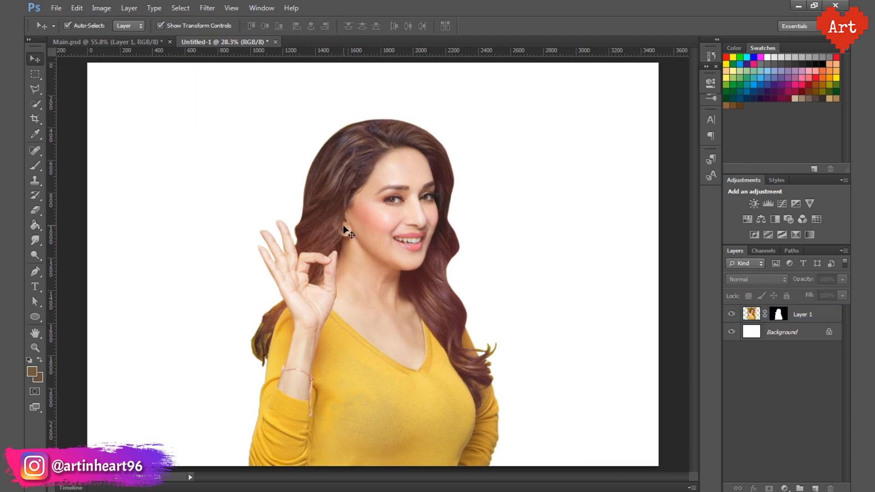
# - Save the document as DP.psd
pyautogui.hotkey('ctrl', 's')
pyautogui.write('DP')
pyautogui.press('Return')
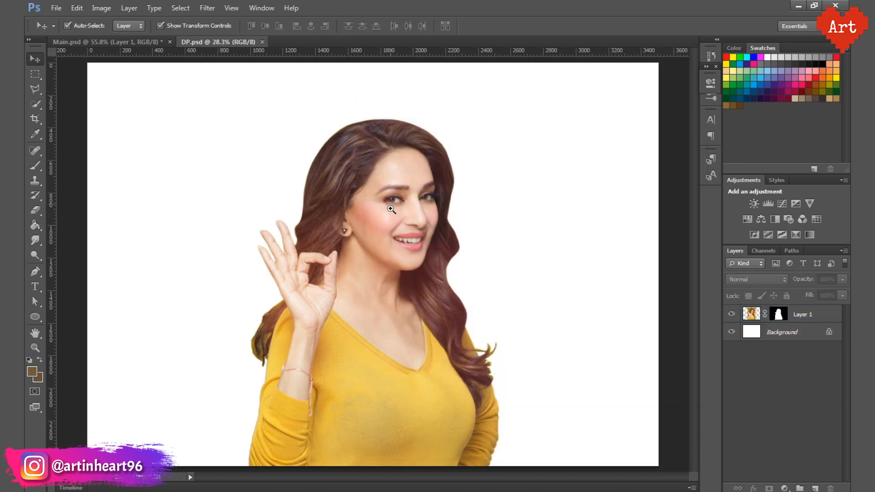
# - Duplicate Layer 1, apply the layer mask on the copy and hide the original layer
pyautogui.moveTo(390, 209); pyautogui.dragTo(414, 283)
pyautogui.scroll(-2, 387, 207)
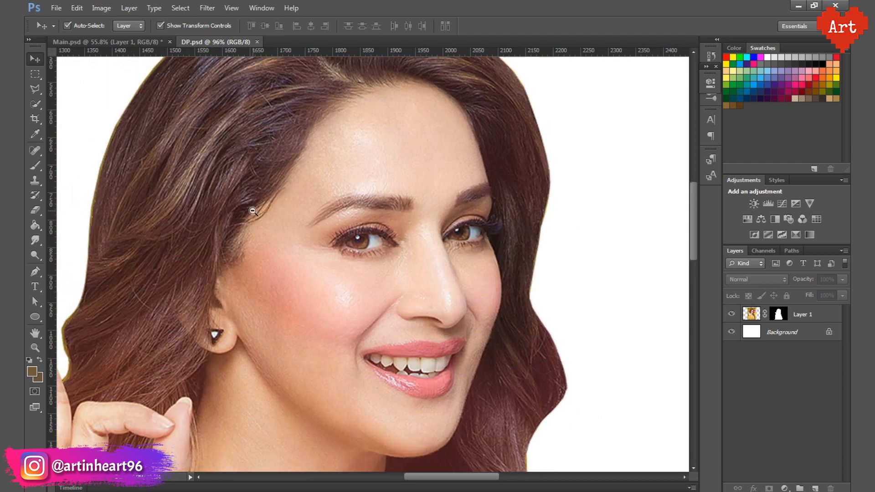
pyautogui.click(811, 314)
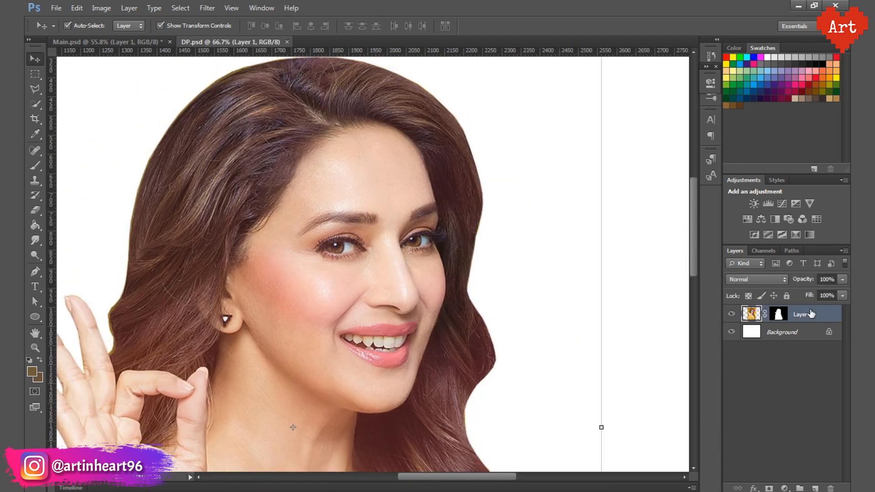
pyautogui.hotkey('ctrl', 'j')
pyautogui.rightClick(783, 321)
pyautogui.click(747, 351)
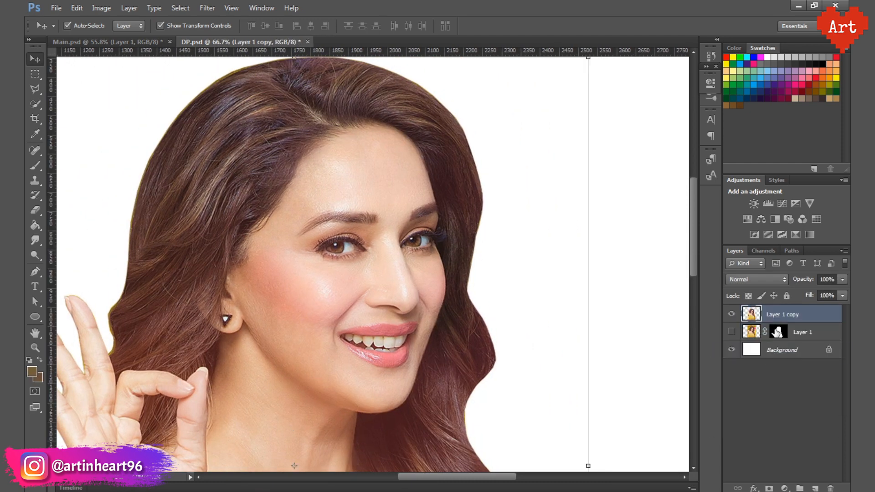
# - Sharpen Layer 1 copy with Unsharp Mask at amount 150%, radius 2 pixels and threshold 0 levels
pyautogui.click(205, 9)
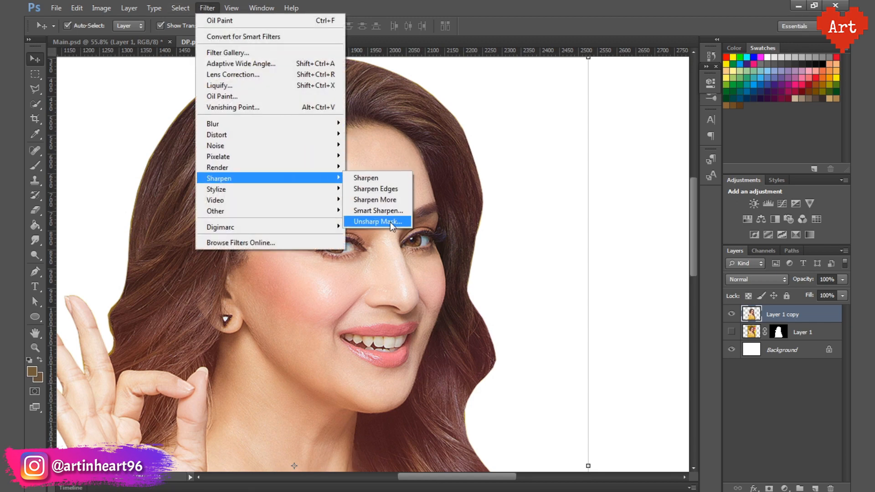
pyautogui.click(387, 222)
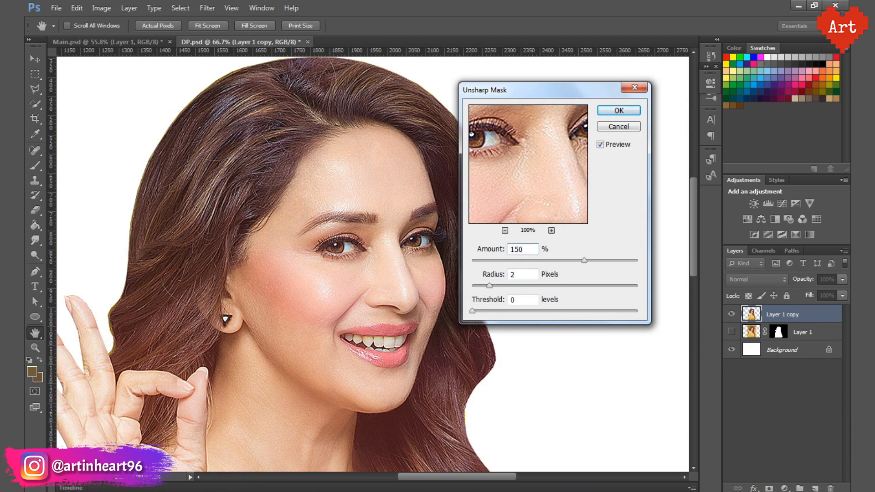
pyautogui.click(619, 110)
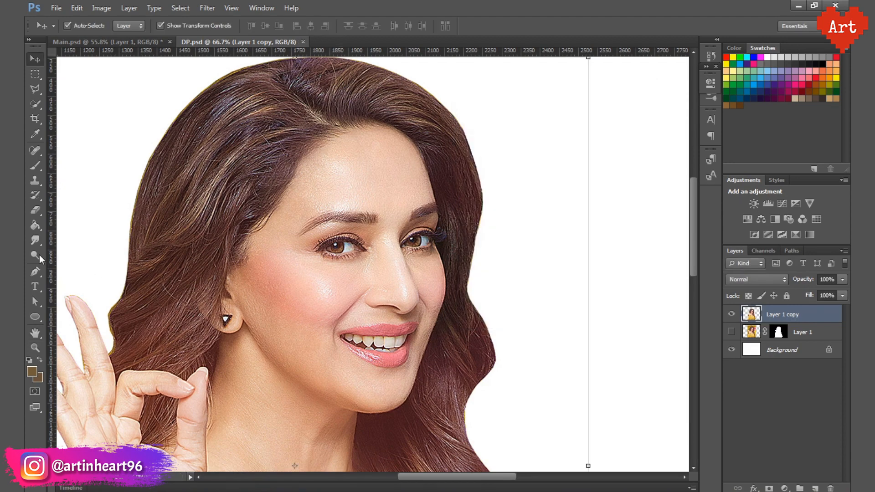
# - Choose the Smudge tool with the 65 px textured brush tip for skin smoothing
pyautogui.click(34, 240)
pyautogui.click(83, 27)
pyautogui.scroll(-5, 157, 132)
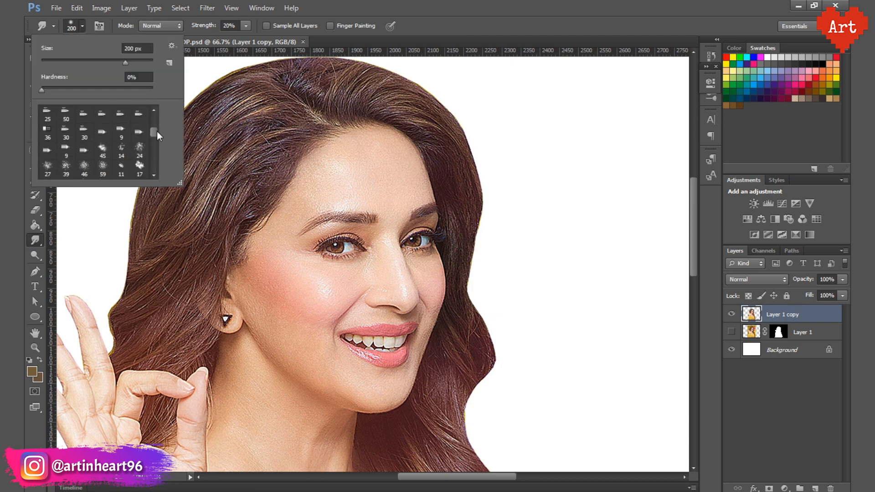
pyautogui.scroll(-2, 123, 155)
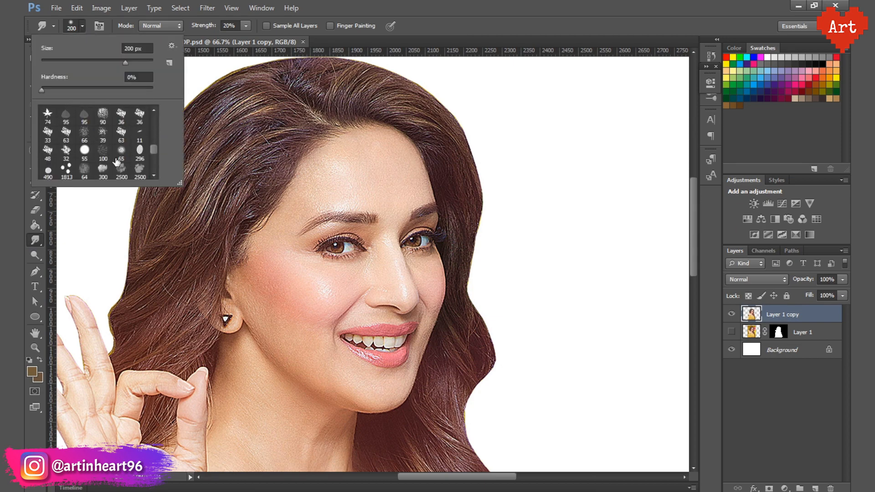
pyautogui.click(119, 155)
pyautogui.click(353, 164)
# - Smudge the forehead skin smooth from the hairline to the eyebrows at 20% strength, with a brush of about 60 px
pyautogui.moveTo(366, 172)
pyautogui.mouseDown()
pyautogui.moveTo(401, 215)
pyautogui.moveTo(431, 219)
pyautogui.mouseUp()
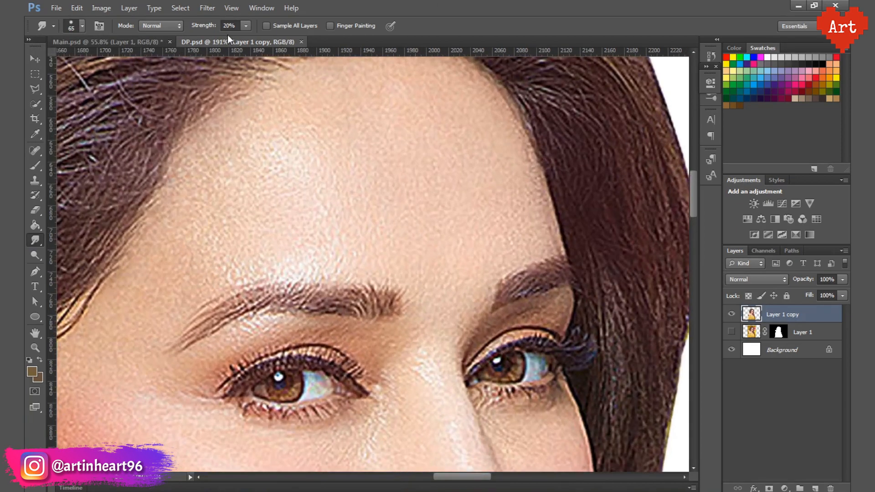
pyautogui.moveTo(374, 163); pyautogui.dragTo(308, 226)
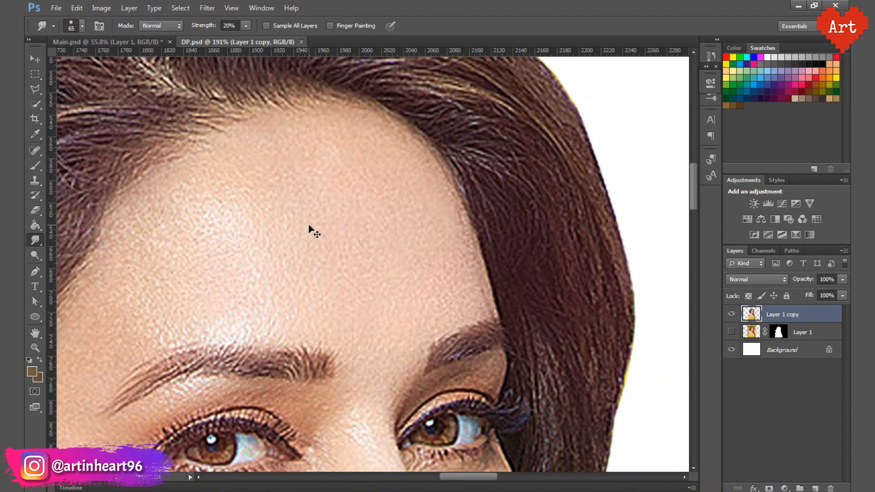
pyautogui.moveTo(304, 161)
pyautogui.mouseDown()
pyautogui.moveTo(328, 142)
pyautogui.moveTo(374, 156)
pyautogui.moveTo(397, 151)
pyautogui.moveTo(465, 279)
pyautogui.moveTo(354, 176)
pyautogui.moveTo(398, 211)
pyautogui.moveTo(349, 189)
pyautogui.moveTo(359, 269)
pyautogui.moveTo(286, 173)
pyautogui.moveTo(295, 201)
pyautogui.mouseUp()
pyautogui.press('[')
pyautogui.press('[')
pyautogui.press('[')
pyautogui.press('[')
pyautogui.press(']')
pyautogui.press(']')
pyautogui.moveTo(269, 264); pyautogui.dragTo(406, 254)
pyautogui.moveTo(424, 306)
pyautogui.mouseDown()
pyautogui.moveTo(385, 245)
pyautogui.moveTo(395, 139)
pyautogui.moveTo(344, 231)
pyautogui.moveTo(396, 211)
pyautogui.moveTo(346, 296)
pyautogui.moveTo(425, 321)
pyautogui.moveTo(305, 286)
pyautogui.moveTo(281, 222)
pyautogui.moveTo(465, 113)
pyautogui.moveTo(273, 249)
pyautogui.mouseUp()
pyautogui.scroll(-5, 465, 116)
pyautogui.scroll(3, 303, 213)
pyautogui.moveTo(320, 231); pyautogui.dragTo(326, 168)
pyautogui.moveTo(266, 230)
pyautogui.mouseDown()
pyautogui.moveTo(258, 217)
pyautogui.moveTo(330, 186)
pyautogui.mouseUp()
pyautogui.scroll(2, 394, 200)
# - Smooth the skin between the eyebrows, at the temple and on the upper eyelid beside it, reducing the smudge brush to 30 px
pyautogui.moveTo(537, 244); pyautogui.dragTo(411, 236)
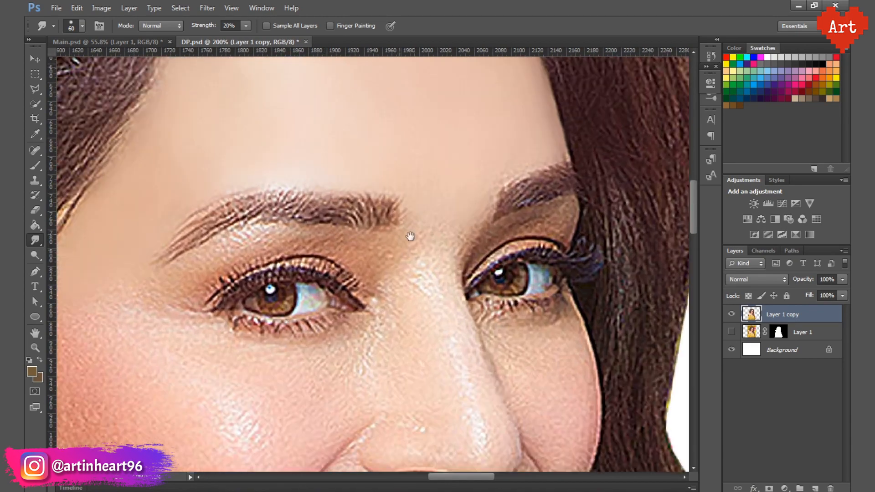
pyautogui.moveTo(447, 208); pyautogui.dragTo(437, 211)
pyautogui.press('[')
pyautogui.press('[')
pyautogui.moveTo(406, 253)
pyautogui.mouseDown()
pyautogui.moveTo(247, 240)
pyautogui.moveTo(301, 240)
pyautogui.moveTo(157, 296)
pyautogui.mouseUp()
pyautogui.moveTo(155, 278)
pyautogui.mouseDown()
pyautogui.moveTo(215, 264)
pyautogui.moveTo(273, 272)
pyautogui.mouseUp()
pyautogui.press('[')
pyautogui.press('[')
pyautogui.press('[')
pyautogui.moveTo(426, 271); pyautogui.dragTo(296, 253)
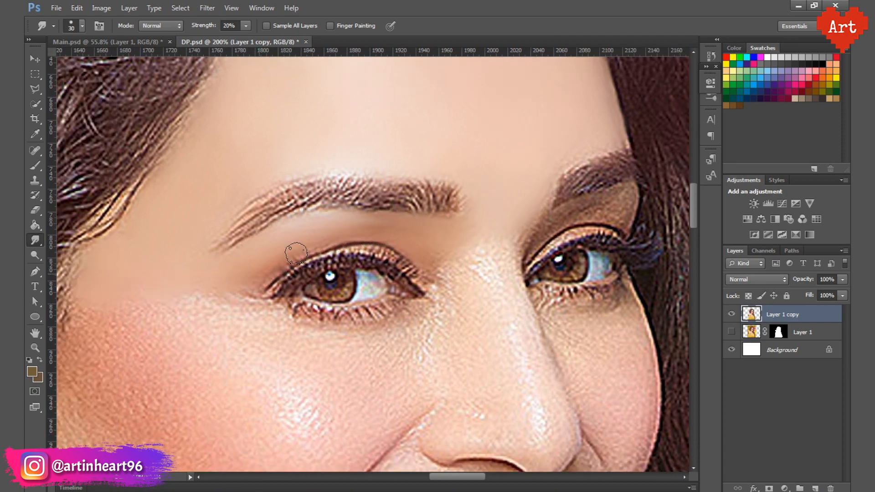
# - Smudge the skin smooth at the inner eye corner, the nose bridge and under the eye nearer the ear
pyautogui.press(']')
pyautogui.moveTo(434, 269); pyautogui.dragTo(507, 266)
pyautogui.moveTo(433, 287)
pyautogui.mouseDown()
pyautogui.moveTo(458, 229)
pyautogui.moveTo(509, 281)
pyautogui.mouseUp()
pyautogui.press(']')
pyautogui.press(']')
pyautogui.press(']')
pyautogui.moveTo(418, 274)
pyautogui.mouseDown()
pyautogui.moveTo(401, 295)
pyautogui.moveTo(289, 266)
pyautogui.mouseUp()
# - Smooth the large blushed cheek down to the jawline with a smudge brush of 70 px and larger
pyautogui.press(']')
pyautogui.moveTo(392, 287)
pyautogui.mouseDown()
pyautogui.moveTo(450, 321)
pyautogui.moveTo(490, 308)
pyautogui.moveTo(364, 257)
pyautogui.mouseUp()
pyautogui.moveTo(315, 246); pyautogui.dragTo(383, 214)
pyautogui.moveTo(383, 213)
pyautogui.mouseDown()
pyautogui.moveTo(260, 193)
pyautogui.moveTo(384, 248)
pyautogui.moveTo(492, 368)
pyautogui.moveTo(328, 250)
pyautogui.moveTo(274, 191)
pyautogui.moveTo(229, 118)
pyautogui.mouseUp()
pyautogui.moveTo(156, 187)
pyautogui.mouseDown()
pyautogui.moveTo(168, 235)
pyautogui.moveTo(275, 269)
pyautogui.moveTo(223, 325)
pyautogui.mouseUp()
pyautogui.moveTo(283, 297); pyautogui.dragTo(214, 248)
pyautogui.moveTo(178, 195)
pyautogui.mouseDown()
pyautogui.moveTo(352, 278)
pyautogui.moveTo(369, 266)
pyautogui.moveTo(206, 263)
pyautogui.moveTo(183, 335)
pyautogui.moveTo(248, 340)
pyautogui.moveTo(228, 388)
pyautogui.moveTo(312, 390)
pyautogui.mouseUp()
pyautogui.hotkey('ctrl', '-')
pyautogui.hotkey('ctrl', '-')
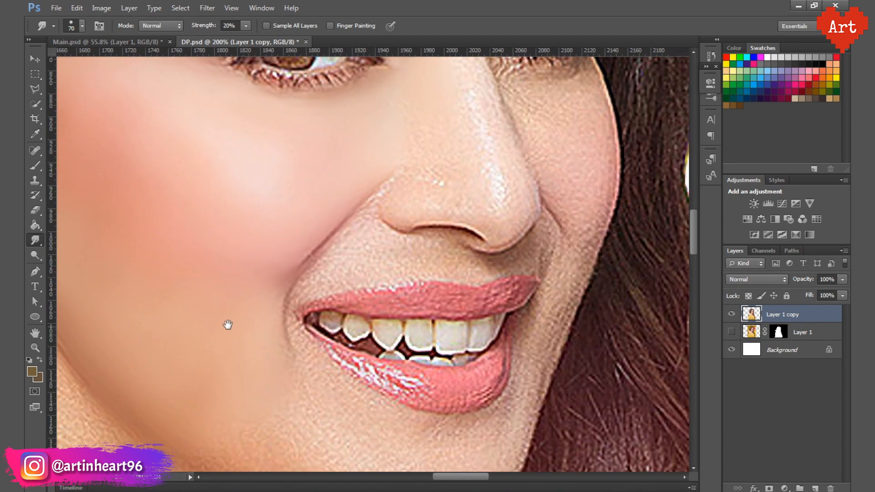
pyautogui.press(']')
pyautogui.press(']')
pyautogui.scroll(3, 322, 261)
pyautogui.scroll(-2, 226, 346)
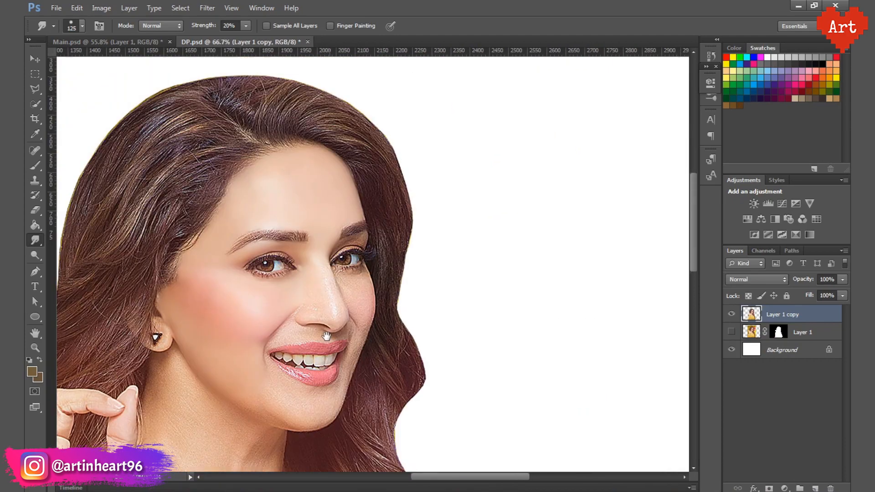
# - Smudge the nose ridge, tip and nostril smooth with a 50 px brush reduced to 35 px
pyautogui.scroll(4, 333, 310)
pyautogui.press('[')
pyautogui.press('[')
pyautogui.press('[')
pyautogui.press('[')
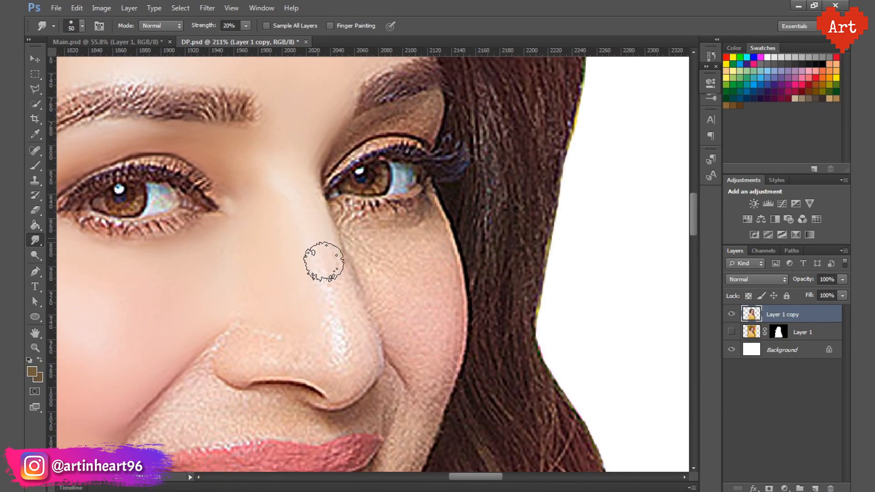
pyautogui.moveTo(323, 262); pyautogui.dragTo(351, 326)
pyautogui.press('[')
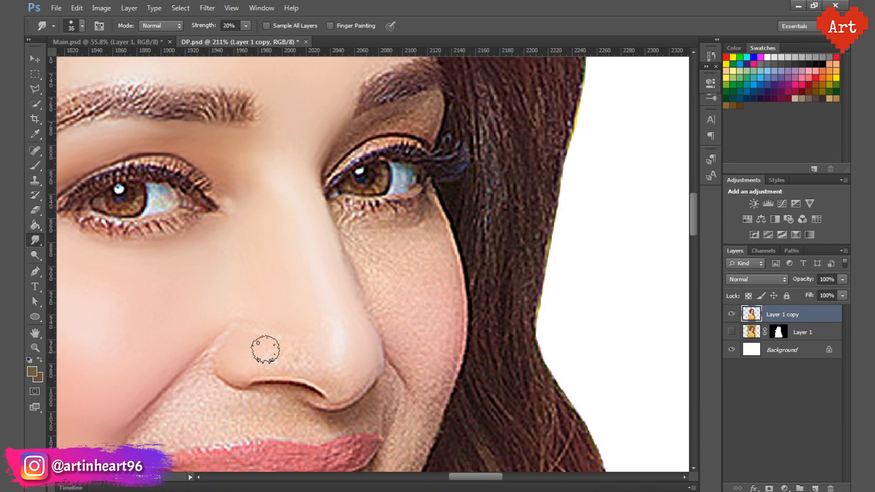
# - Smooth the upper eyelid and the skin below the eyebrow on the far eye with a 15 px smudge brush
pyautogui.scroll(-2, 326, 373)
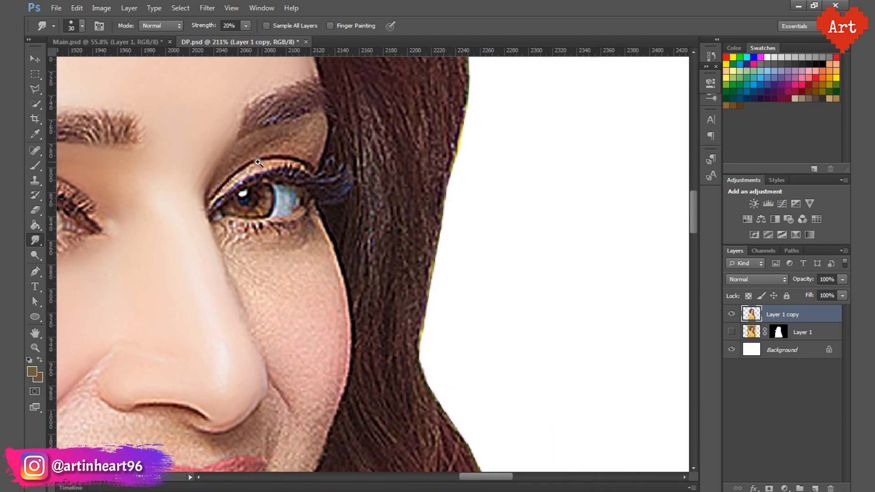
pyautogui.scroll(2, 356, 220)
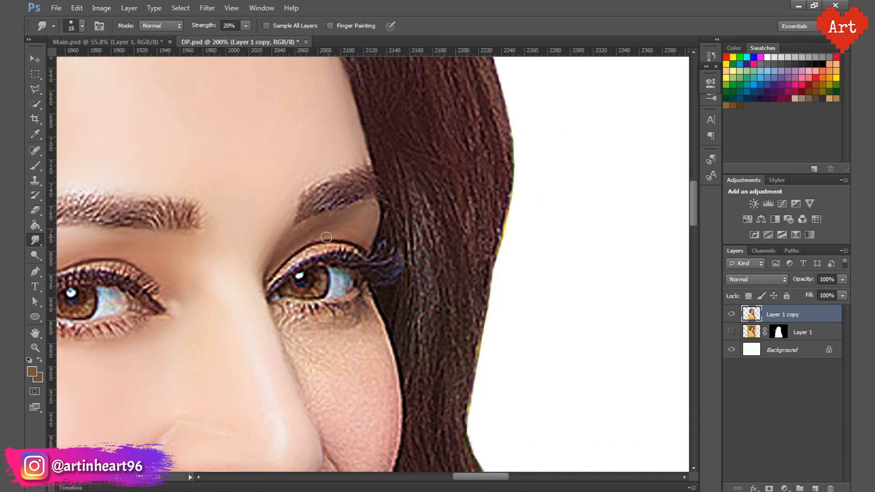
pyautogui.scroll(1, 327, 237)
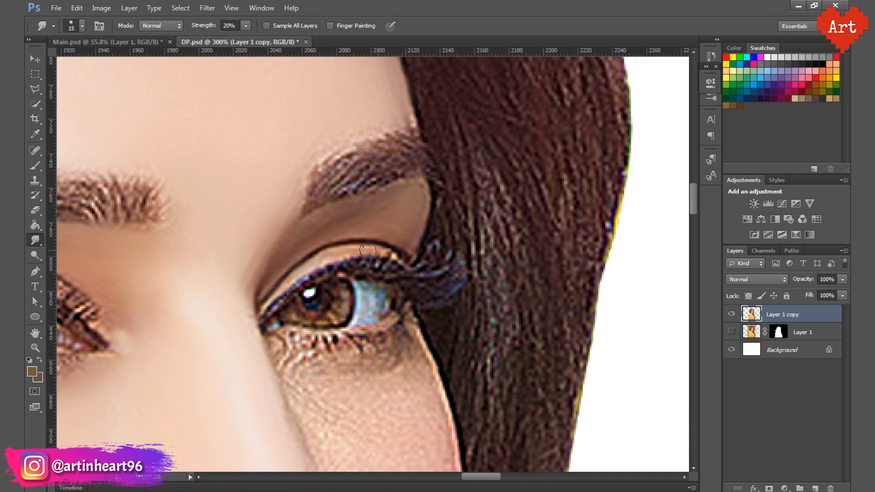
pyautogui.scroll(-1, 368, 211)
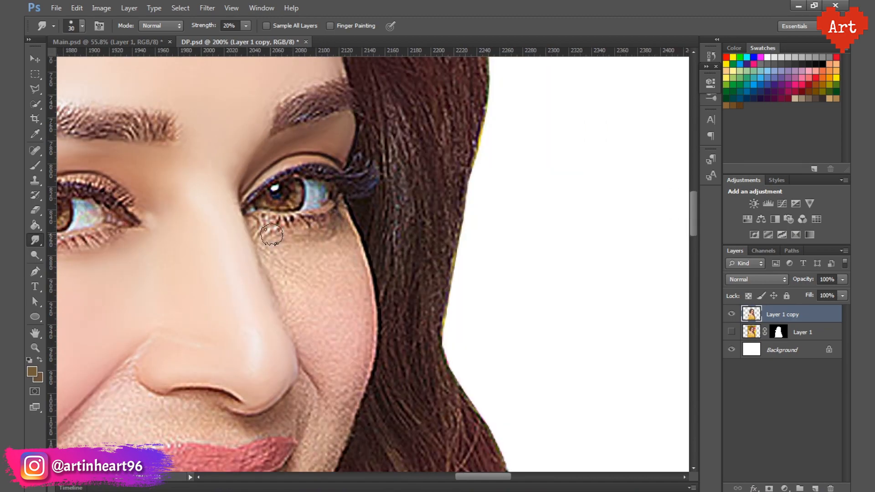
# - Smudge the skin smooth beneath the lower lashes of the far eye with a brush of about 20 px
pyautogui.scroll(1, 326, 229)
pyautogui.press(']')
pyautogui.moveTo(307, 231); pyautogui.dragTo(342, 223)
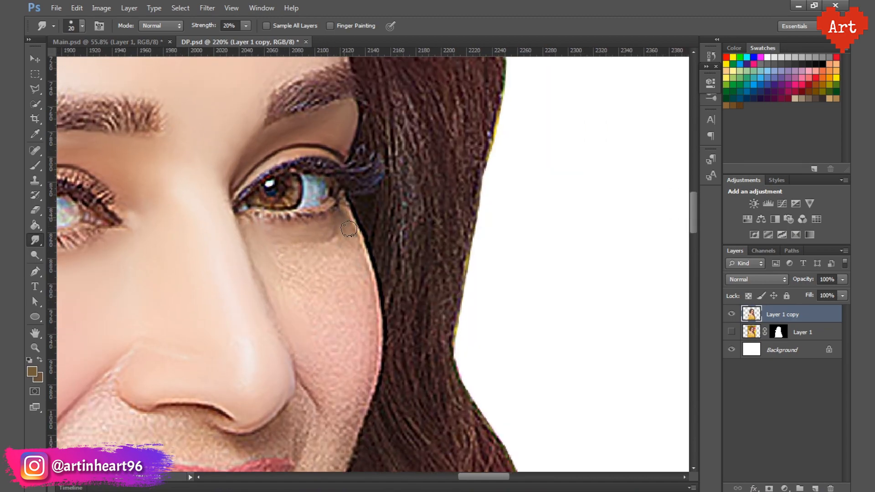
pyautogui.moveTo(296, 260); pyautogui.dragTo(346, 246)
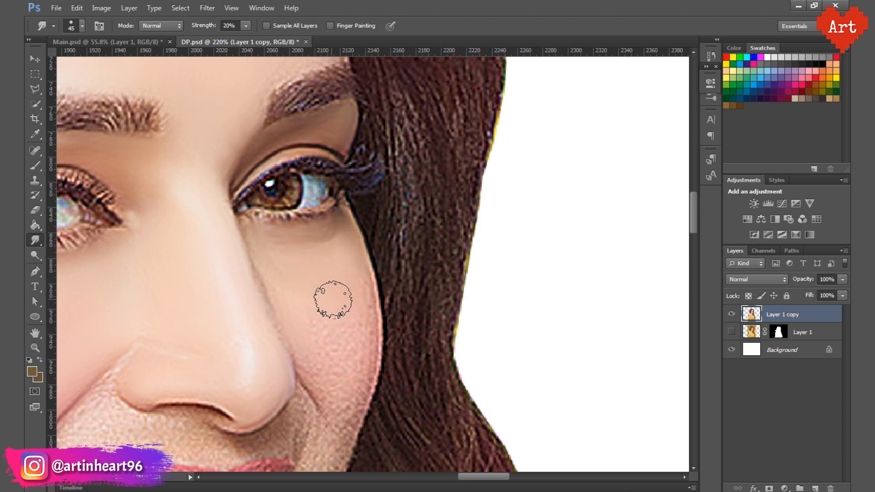
# - Smooth the far cheek between the nose and the hair with a 45 px smudge brush
pyautogui.moveTo(333, 299)
pyautogui.mouseDown()
pyautogui.moveTo(314, 330)
pyautogui.moveTo(314, 297)
pyautogui.mouseUp()
pyautogui.moveTo(360, 342); pyautogui.dragTo(406, 281)
pyautogui.moveTo(370, 320); pyautogui.dragTo(414, 331)
pyautogui.moveTo(198, 251); pyautogui.dragTo(244, 238)
pyautogui.scroll(-2, 426, 277)
pyautogui.moveTo(418, 291)
pyautogui.mouseDown()
pyautogui.moveTo(414, 274)
pyautogui.moveTo(432, 231)
pyautogui.mouseUp()
# - Smudge the skin between the nose and the upper lip smooth with a brush of up to 30 px
pyautogui.scroll(4, 232, 294)
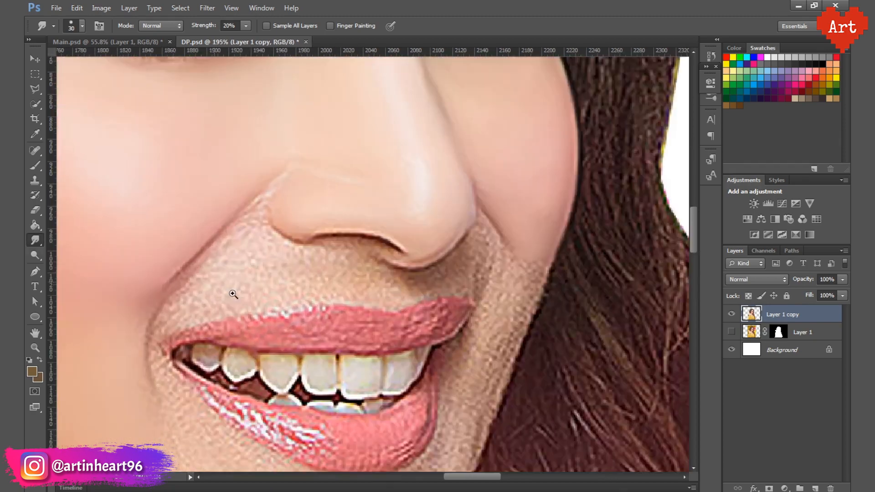
pyautogui.press('[')
pyautogui.press('[')
pyautogui.moveTo(264, 267)
pyautogui.mouseDown()
pyautogui.moveTo(251, 283)
pyautogui.moveTo(189, 301)
pyautogui.mouseUp()
pyautogui.press(']')
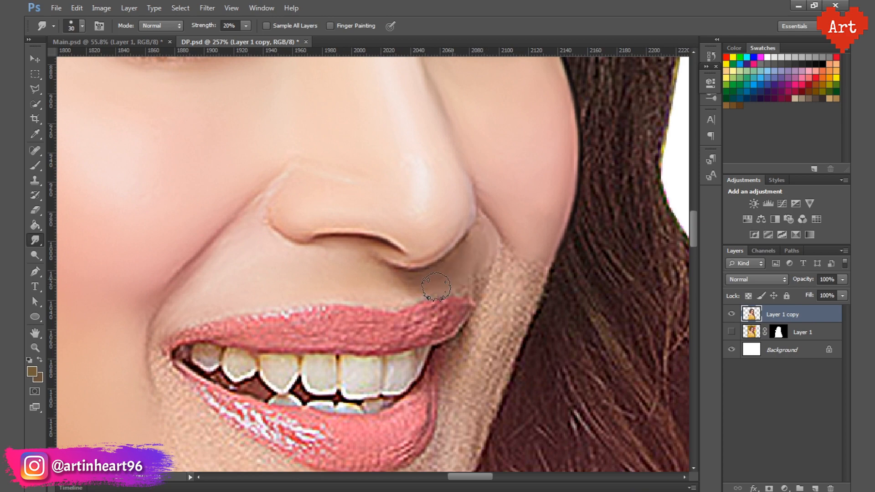
# - Smooth the smile fold and the strip of skin between the mouth and the hair on the far side
pyautogui.moveTo(504, 262)
pyautogui.mouseDown()
pyautogui.moveTo(518, 272)
pyautogui.moveTo(544, 210)
pyautogui.mouseUp()
pyautogui.moveTo(496, 201)
pyautogui.mouseDown()
pyautogui.moveTo(509, 248)
pyautogui.moveTo(533, 251)
pyautogui.moveTo(492, 277)
pyautogui.moveTo(524, 287)
pyautogui.mouseUp()
pyautogui.moveTo(487, 302); pyautogui.dragTo(505, 230)
pyautogui.moveTo(491, 272)
pyautogui.mouseDown()
pyautogui.moveTo(519, 279)
pyautogui.moveTo(489, 265)
pyautogui.mouseUp()
# - Smudge the skin around the mouth corner and just below the lower lip smooth, enlarging the brush to 50 px
pyautogui.moveTo(343, 301); pyautogui.dragTo(390, 261)
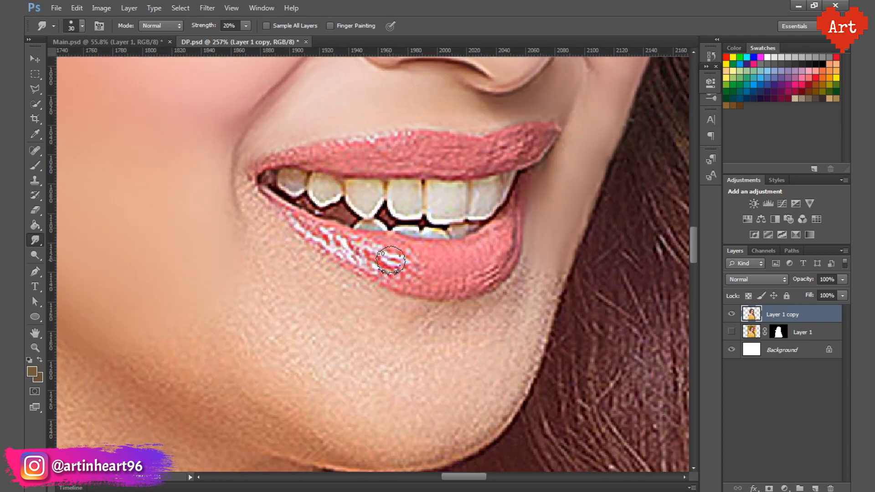
pyautogui.moveTo(284, 286)
pyautogui.mouseDown()
pyautogui.moveTo(306, 273)
pyautogui.moveTo(368, 314)
pyautogui.moveTo(399, 324)
pyautogui.mouseUp()
pyautogui.press(']')
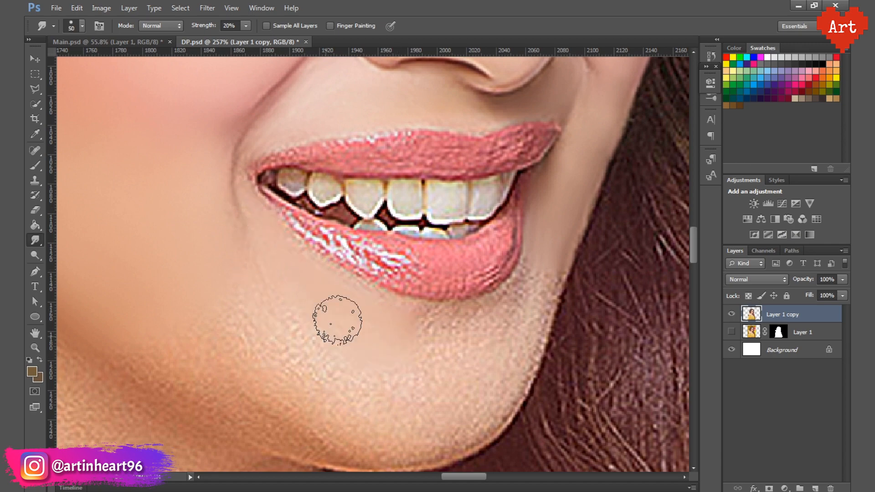
pyautogui.moveTo(338, 320)
pyautogui.mouseDown()
pyautogui.moveTo(346, 296)
pyautogui.moveTo(428, 342)
pyautogui.moveTo(475, 313)
pyautogui.mouseUp()
# - Smudge the skin beside the far mouth corner and across the front of the chin smooth with a 45–50 px brush
pyautogui.press('[')
pyautogui.press('[')
pyautogui.press(']')
pyautogui.press(']')
pyautogui.moveTo(551, 277)
pyautogui.mouseDown()
pyautogui.moveTo(529, 318)
pyautogui.moveTo(542, 261)
pyautogui.mouseUp()
pyautogui.moveTo(528, 334)
pyautogui.mouseDown()
pyautogui.moveTo(585, 267)
pyautogui.moveTo(549, 357)
pyautogui.moveTo(491, 402)
pyautogui.moveTo(524, 350)
pyautogui.moveTo(421, 383)
pyautogui.moveTo(430, 342)
pyautogui.moveTo(389, 363)
pyautogui.mouseUp()
# - Smooth the rest of the chin and the shaded jawline up to the neck with a 30–45 px brush
pyautogui.press('[')
pyautogui.press(']')
pyautogui.press(']')
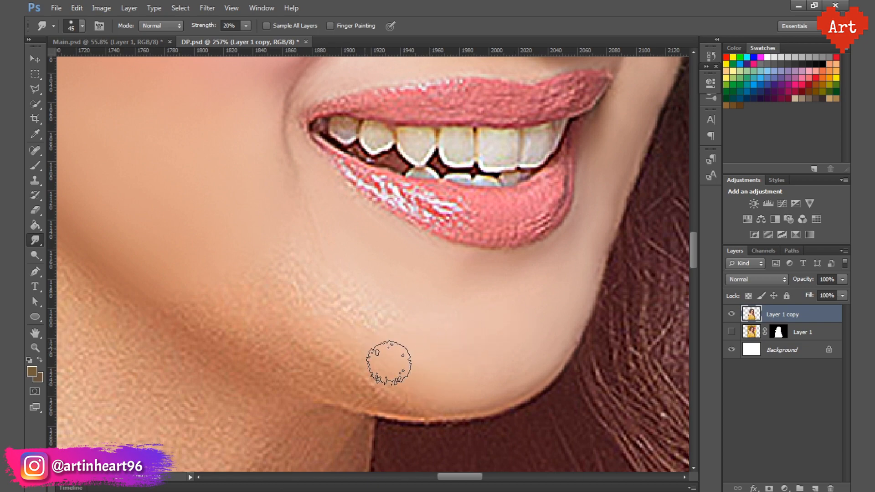
pyautogui.moveTo(282, 261); pyautogui.dragTo(359, 310)
pyautogui.moveTo(403, 348); pyautogui.dragTo(452, 321)
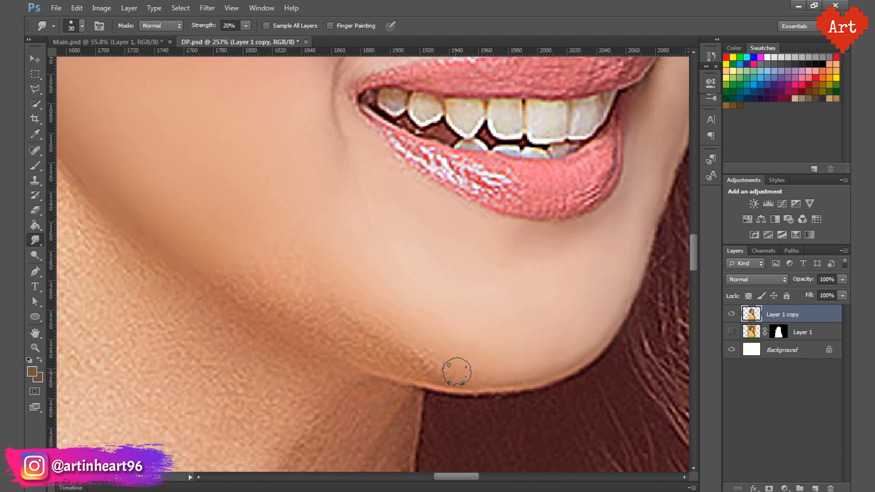
pyautogui.press(']')
pyautogui.scroll(-8, 258, 262)
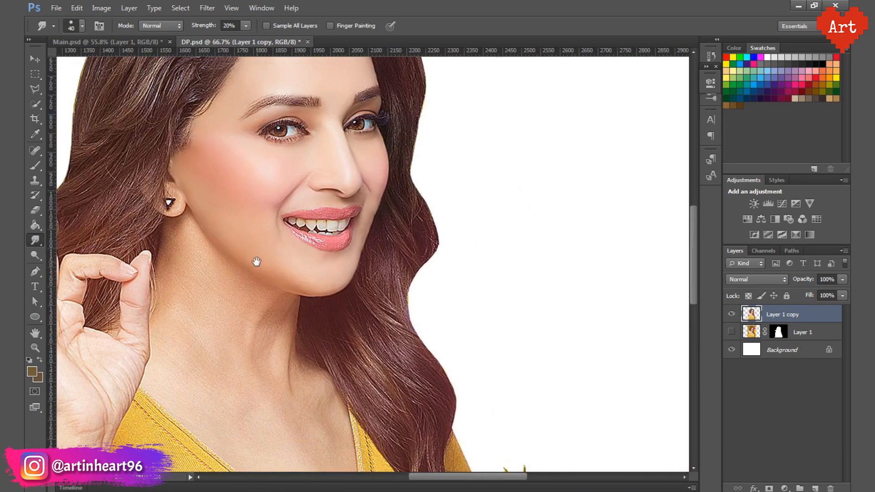
# - Smudge the earlobe around the triangular earring smooth with a 30–35 px brush
pyautogui.scroll(8, 307, 336)
pyautogui.moveTo(159, 68); pyautogui.dragTo(197, 192)
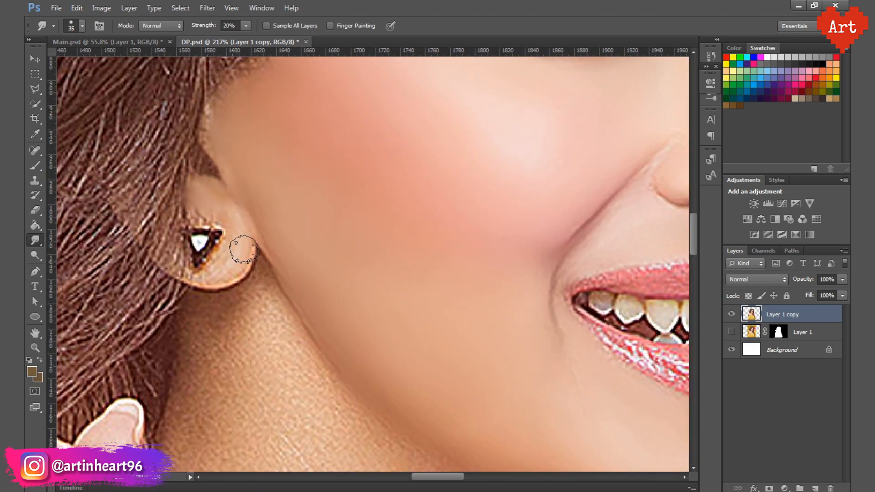
pyautogui.moveTo(205, 304); pyautogui.dragTo(247, 297)
pyautogui.moveTo(258, 297); pyautogui.dragTo(258, 254)
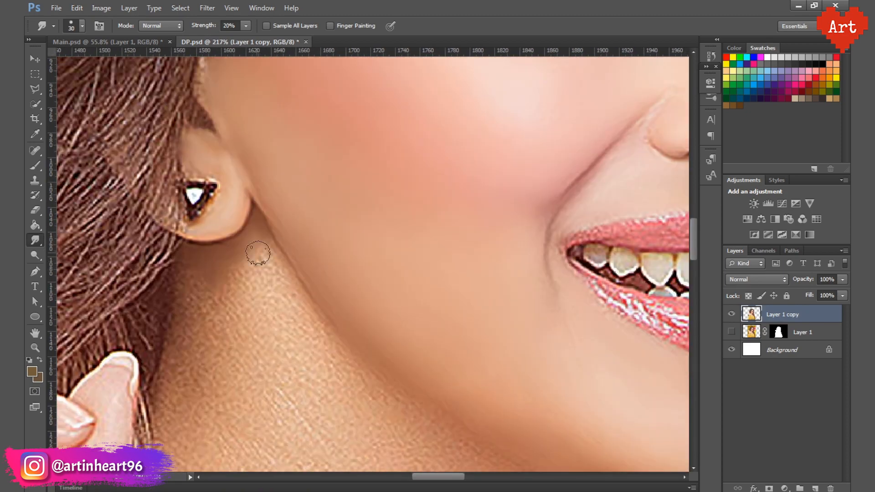
# - Enlarge the smudge brush and smooth the top of the neck directly below the earlobe
pyautogui.press(']')
pyautogui.press(']')
pyautogui.press(']')
pyautogui.moveTo(192, 289)
pyautogui.mouseDown()
pyautogui.moveTo(170, 391)
pyautogui.moveTo(280, 282)
pyautogui.moveTo(246, 315)
pyautogui.mouseUp()
pyautogui.moveTo(296, 324)
pyautogui.mouseDown()
pyautogui.moveTo(247, 280)
pyautogui.moveTo(264, 306)
pyautogui.moveTo(271, 261)
pyautogui.moveTo(296, 291)
pyautogui.mouseUp()
# - Smudge the upper neck along the underside of the jaw smooth with a 90 px brush
pyautogui.press(']')
pyautogui.press(']')
pyautogui.press(']')
pyautogui.press(']')
pyautogui.press(']')
pyautogui.scroll(-1, 250, 261)
pyautogui.moveTo(244, 246); pyautogui.dragTo(169, 178)
pyautogui.moveTo(380, 306); pyautogui.dragTo(240, 223)
pyautogui.moveTo(447, 333); pyautogui.dragTo(470, 281)
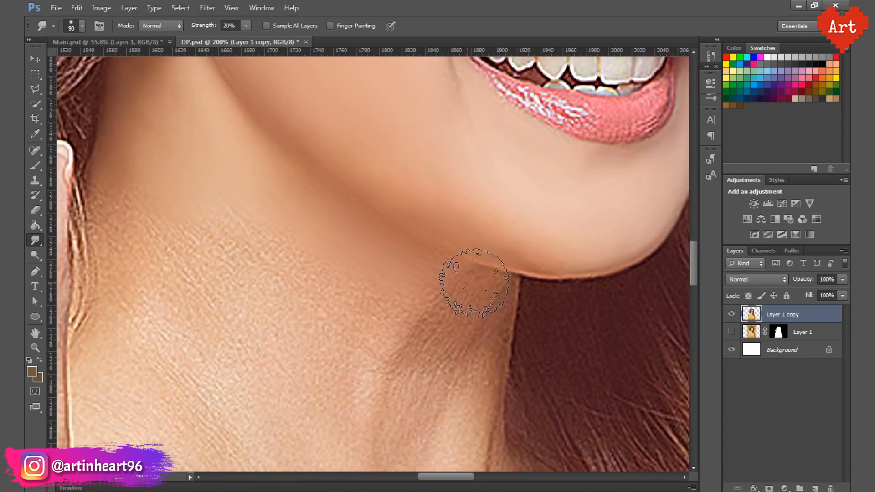
pyautogui.moveTo(376, 283)
pyautogui.mouseDown()
pyautogui.moveTo(305, 232)
pyautogui.moveTo(445, 273)
pyautogui.moveTo(440, 354)
pyautogui.moveTo(534, 275)
pyautogui.mouseUp()
# - Smooth the middle of the neck and the shadow under the chin with an 80–90 px brush
pyautogui.press('[')
pyautogui.press('[')
pyautogui.press('[')
pyautogui.press('[')
pyautogui.press(']')
pyautogui.press(']')
pyautogui.press(']')
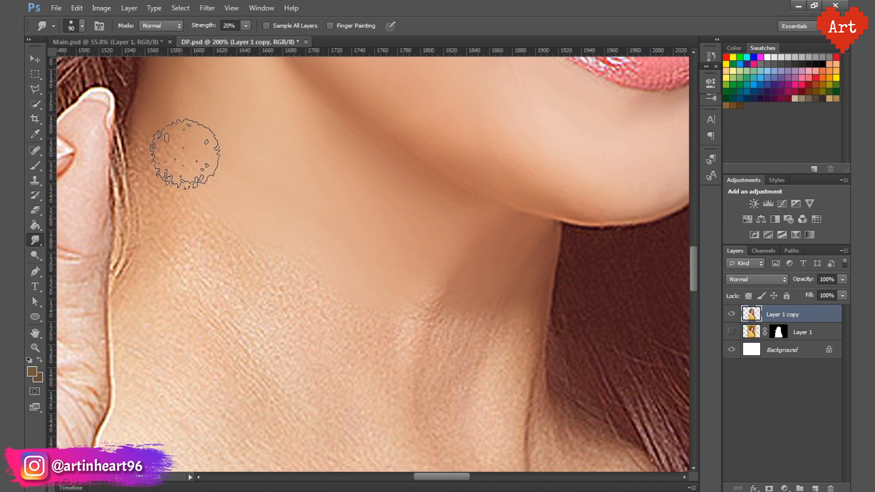
pyautogui.hotkey('ctrl', '-')
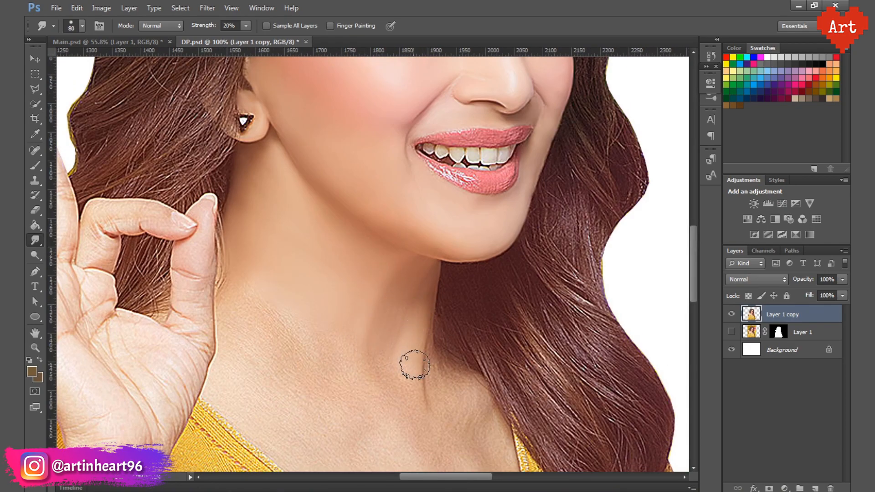
pyautogui.hotkey('ctrl', '+')
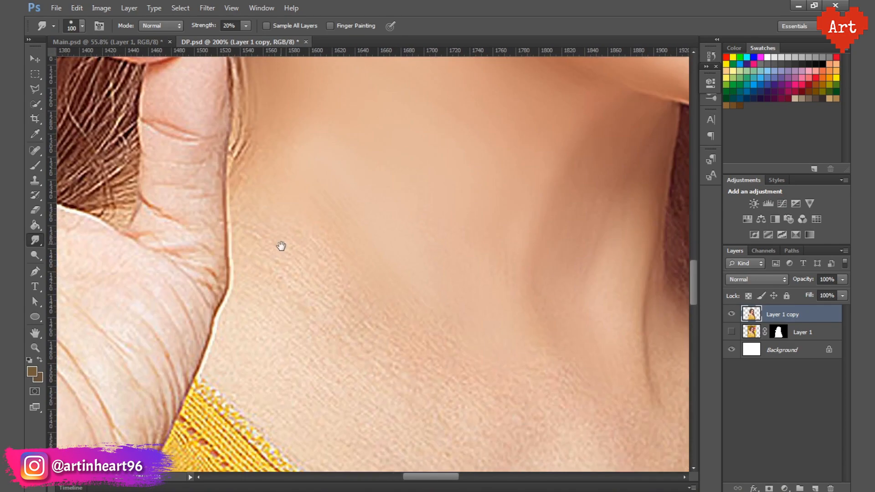
# - Smudge the lower neck and the collarbone area beside the hair smooth with a 100 px brush
pyautogui.press(']')
pyautogui.press(']')
pyautogui.press(']')
pyautogui.scroll(-3, 296, 269)
pyautogui.moveTo(412, 217); pyautogui.dragTo(469, 117)
pyautogui.moveTo(619, 260); pyautogui.dragTo(593, 213)
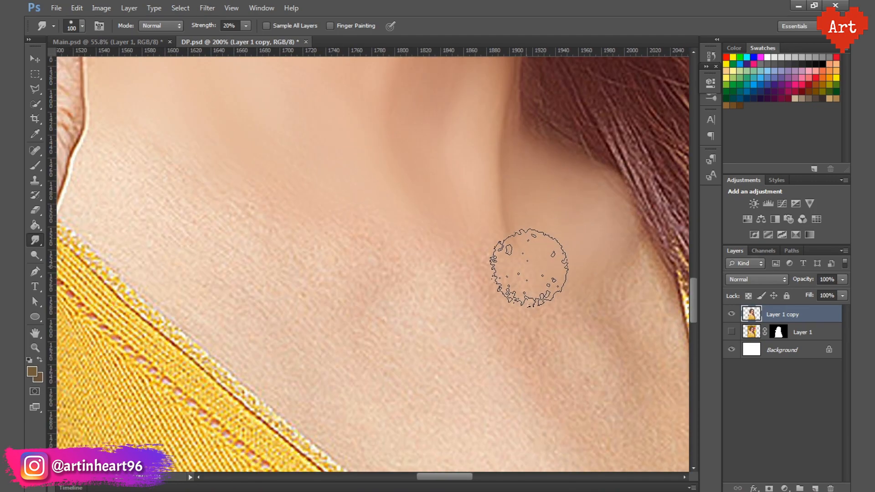
# - Smooth the chest skin down to the yellow V-neckline with a brush of about 100 px
pyautogui.moveTo(529, 270); pyautogui.dragTo(394, 262)
pyautogui.press(']')
pyautogui.moveTo(127, 152); pyautogui.dragTo(205, 214)
pyautogui.moveTo(241, 227)
pyautogui.mouseDown()
pyautogui.moveTo(361, 243)
pyautogui.moveTo(365, 340)
pyautogui.moveTo(382, 350)
pyautogui.moveTo(452, 314)
pyautogui.mouseUp()
pyautogui.press('[')
pyautogui.hotkey('ctrl', '-')
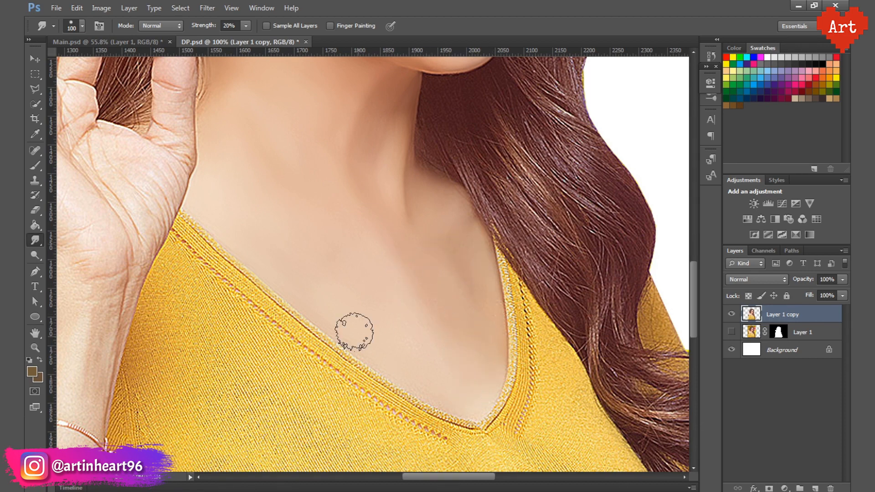
# - Smudge the raised finger closest to the hair smooth, including its outline, with a 20–40 px brush
pyautogui.hotkey('ctrl', '-')
pyautogui.hotkey('ctrl', '-')
pyautogui.hotkey('ctrl', '-')
pyautogui.hotkey('ctrl', '-')
pyautogui.moveTo(276, 246)
pyautogui.mouseDown()
pyautogui.moveTo(309, 291)
pyautogui.moveTo(301, 236)
pyautogui.mouseUp()
pyautogui.press('[')
pyautogui.press('[')
pyautogui.press('[')
pyautogui.press('[')
pyautogui.press('[')
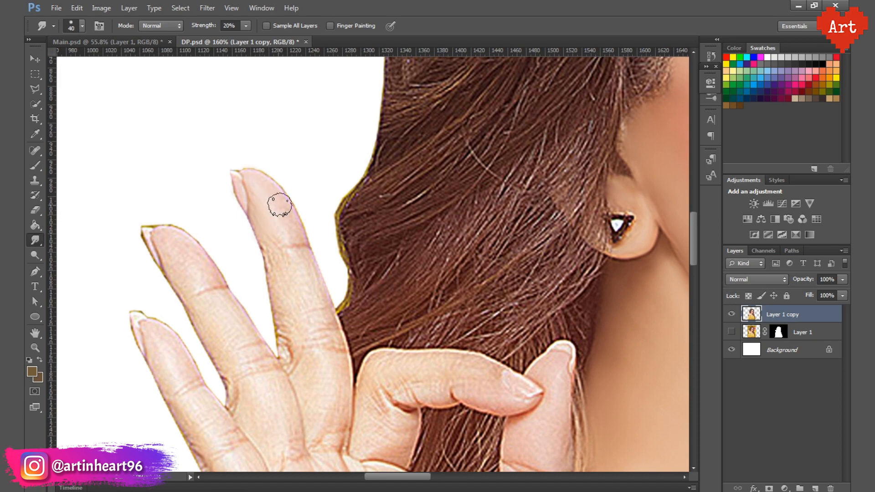
pyautogui.scroll(-2, 234, 165)
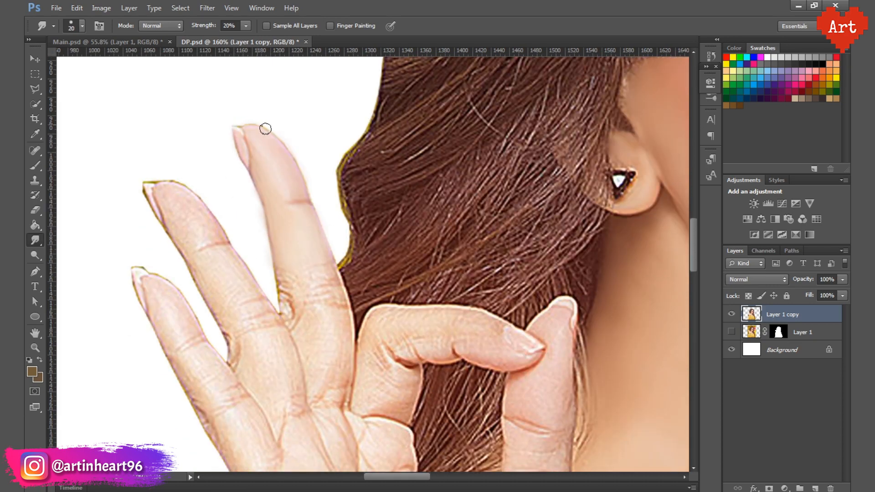
# - Smooth the other two outstretched fingers down to the palm with a 35–45 px brush
pyautogui.scroll(-2, 286, 237)
pyautogui.press('[')
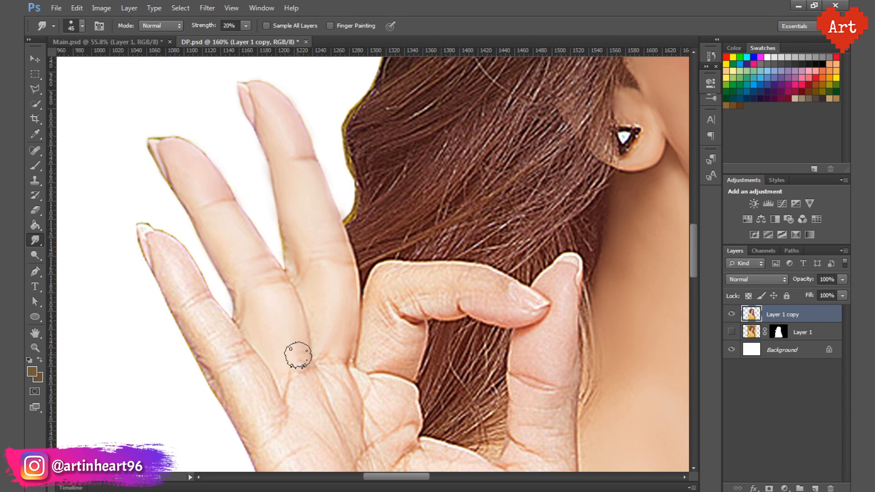
pyautogui.scroll(-1, 298, 354)
pyautogui.press('[')
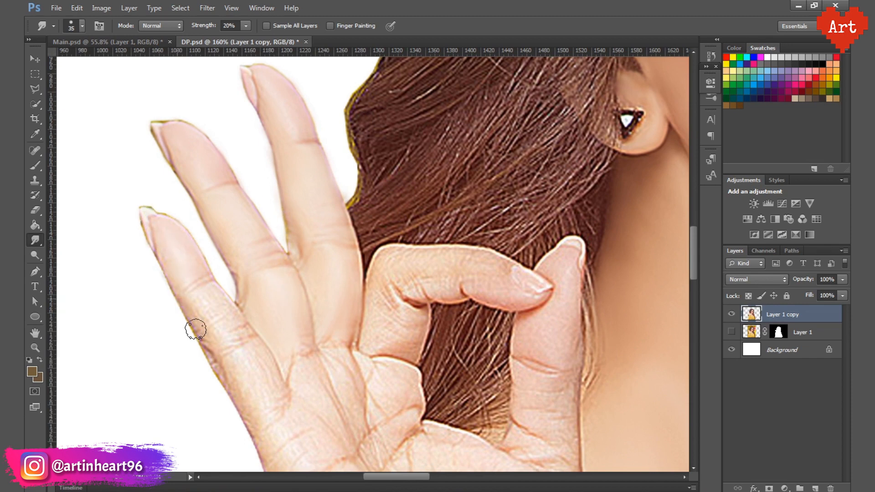
pyautogui.moveTo(299, 380); pyautogui.dragTo(219, 375)
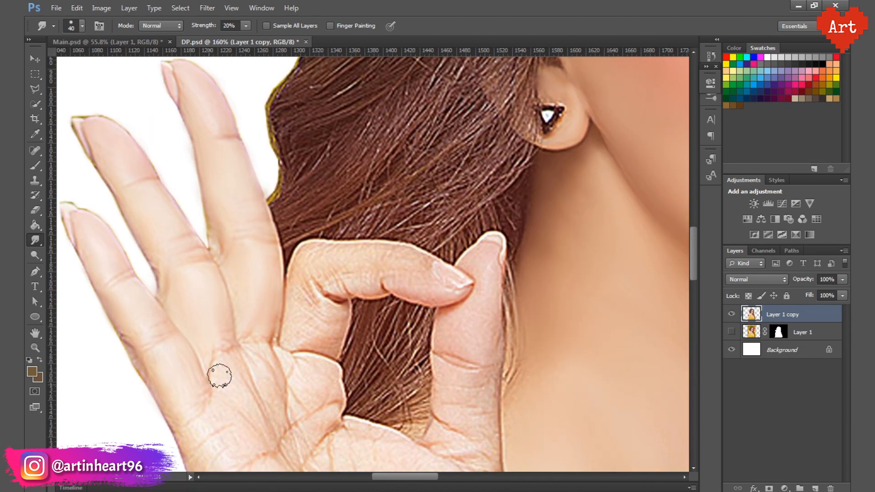
# - Smooth the bent index finger and the thumb, raising the smudge strength to 30%
pyautogui.moveTo(280, 303); pyautogui.dragTo(240, 269)
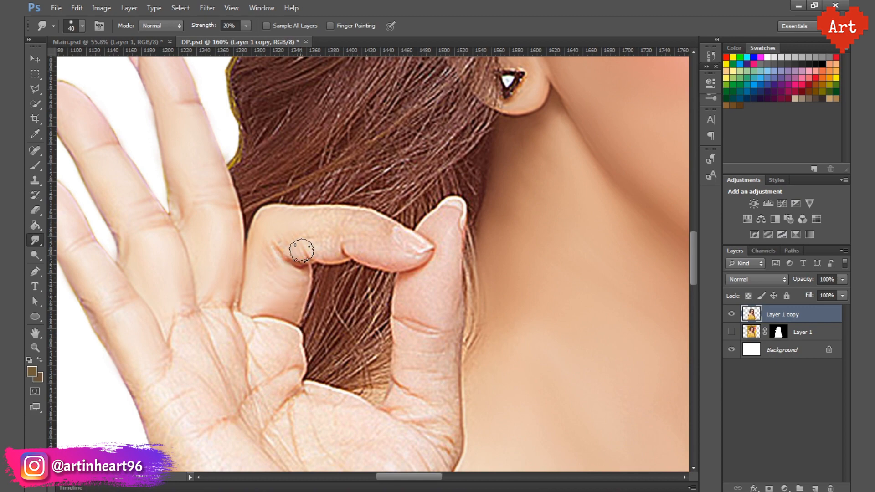
pyautogui.scroll(-5, 391, 249)
pyautogui.press('3')
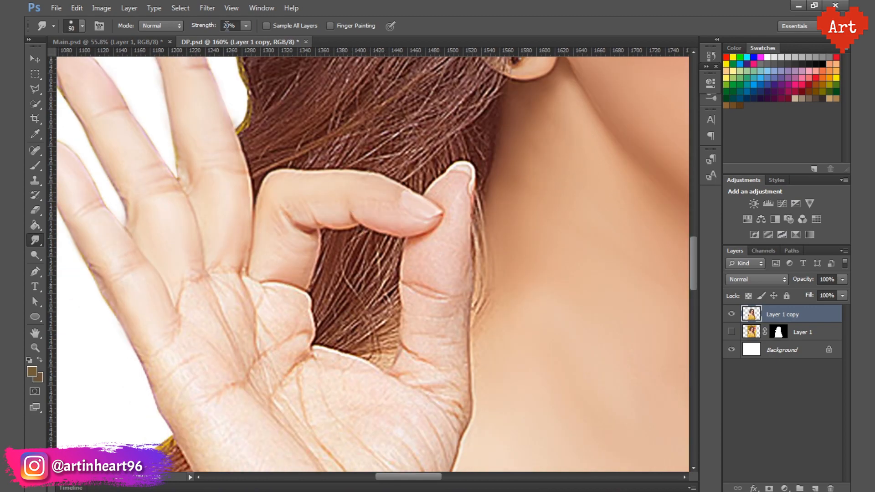
pyautogui.press(']')
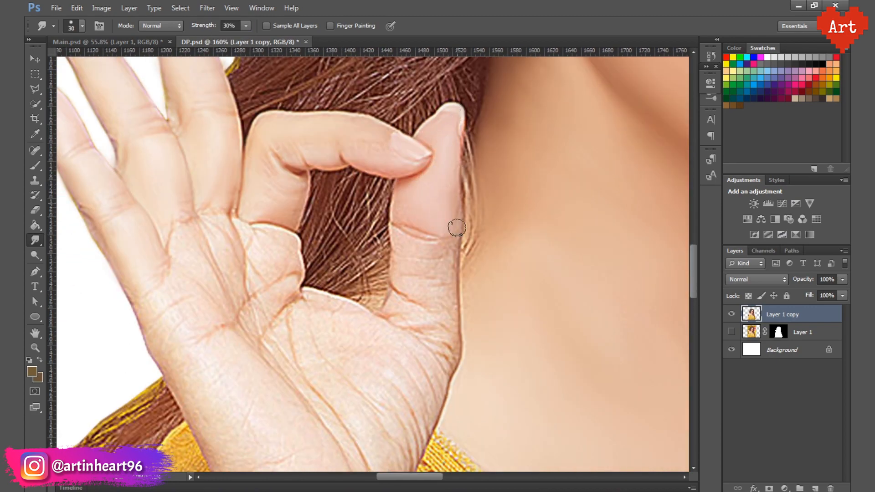
pyautogui.moveTo(405, 272)
pyautogui.mouseDown()
pyautogui.moveTo(423, 322)
pyautogui.moveTo(477, 231)
pyautogui.mouseUp()
pyautogui.moveTo(301, 160)
pyautogui.mouseDown()
pyautogui.moveTo(225, 187)
pyautogui.moveTo(289, 236)
pyautogui.moveTo(340, 204)
pyautogui.mouseUp()
# - Smudge the palm and the base of the thumb smooth at 30% strength
pyautogui.press(']')
pyautogui.moveTo(401, 216)
pyautogui.mouseDown()
pyautogui.moveTo(339, 196)
pyautogui.moveTo(429, 262)
pyautogui.mouseUp()
pyautogui.moveTo(200, 279)
pyautogui.mouseDown()
pyautogui.moveTo(233, 203)
pyautogui.moveTo(320, 241)
pyautogui.moveTo(306, 314)
pyautogui.mouseUp()
pyautogui.press(']')
pyautogui.press('[')
pyautogui.press('[')
pyautogui.moveTo(342, 168)
pyautogui.mouseDown()
pyautogui.moveTo(422, 223)
pyautogui.moveTo(315, 147)
pyautogui.moveTo(274, 147)
pyautogui.moveTo(417, 285)
pyautogui.mouseUp()
# - Smooth the wrist and forearm around the bracelet down to the sleeve cuff with a brush of up to 70 px
pyautogui.moveTo(340, 294); pyautogui.dragTo(377, 111)
pyautogui.press(']')
pyautogui.press(']')
pyautogui.press(']')
pyautogui.moveTo(319, 187)
pyautogui.mouseDown()
pyautogui.moveTo(281, 269)
pyautogui.moveTo(375, 158)
pyautogui.moveTo(404, 205)
pyautogui.moveTo(382, 307)
pyautogui.mouseUp()
pyautogui.moveTo(347, 341)
pyautogui.mouseDown()
pyautogui.moveTo(392, 195)
pyautogui.moveTo(341, 236)
pyautogui.mouseUp()
pyautogui.press('[')
pyautogui.press('[')
pyautogui.press(']')
pyautogui.press(']')
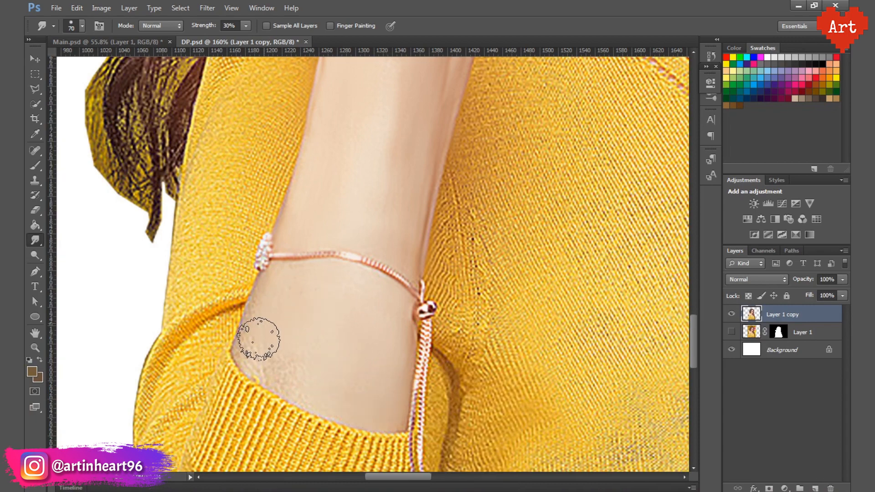
# - Smudge the teeth smooth, reducing the brush to 15 px and to 8 px for the small lower teeth
pyautogui.hotkey('ctrl', '-')
pyautogui.hotkey('ctrl', '-')
pyautogui.hotkey('ctrl', '-')
pyautogui.moveTo(501, 196); pyautogui.dragTo(585, 198)
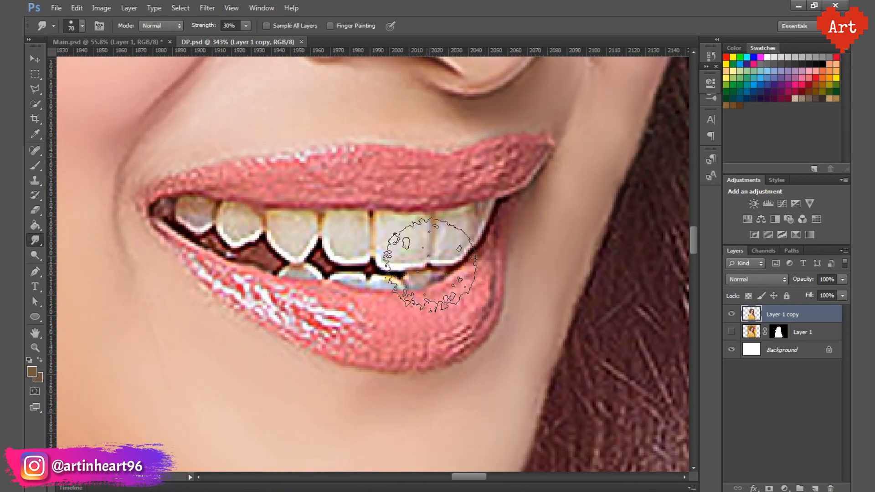
pyautogui.press('[')
pyautogui.press('[')
pyautogui.press('[')
pyautogui.press('[')
pyautogui.press('[')
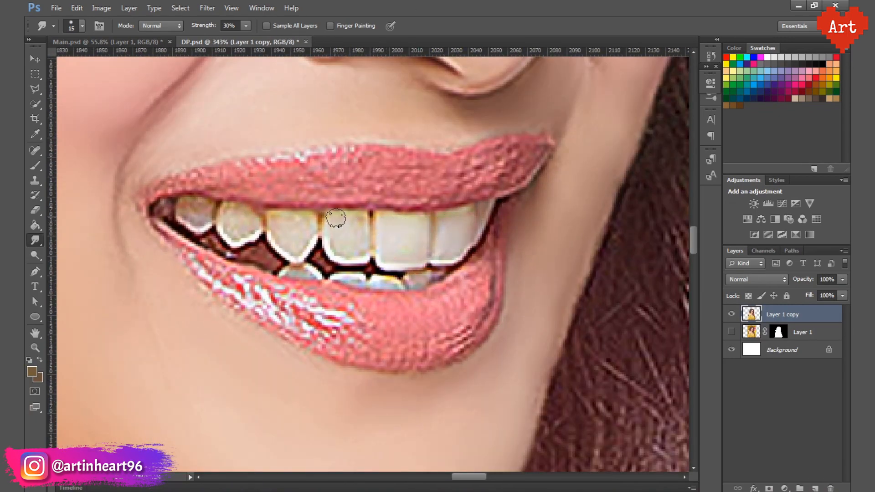
pyautogui.moveTo(336, 219)
pyautogui.mouseDown()
pyautogui.moveTo(328, 234)
pyautogui.moveTo(239, 226)
pyautogui.mouseUp()
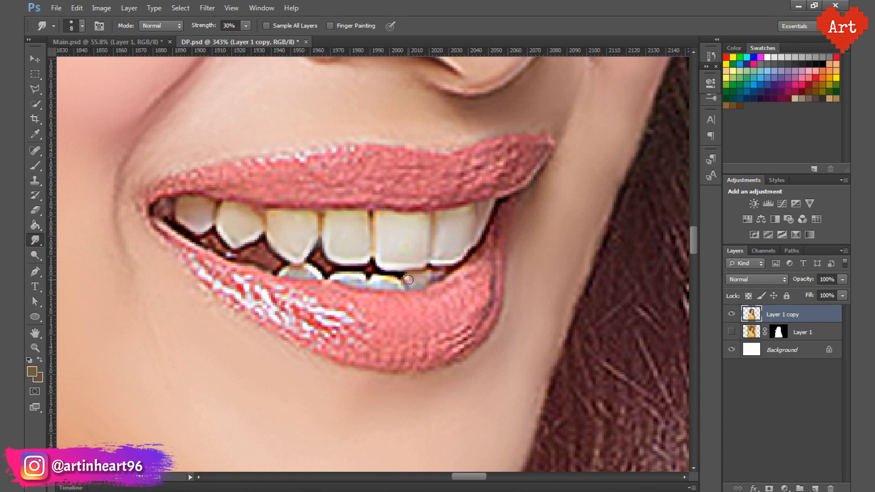
# - Smooth the upper lip from the far corner to the near corner with a 20 px brush
pyautogui.press(']')
pyautogui.press(']')
pyautogui.press(']')
pyautogui.moveTo(528, 146)
pyautogui.mouseDown()
pyautogui.moveTo(460, 155)
pyautogui.moveTo(524, 151)
pyautogui.mouseUp()
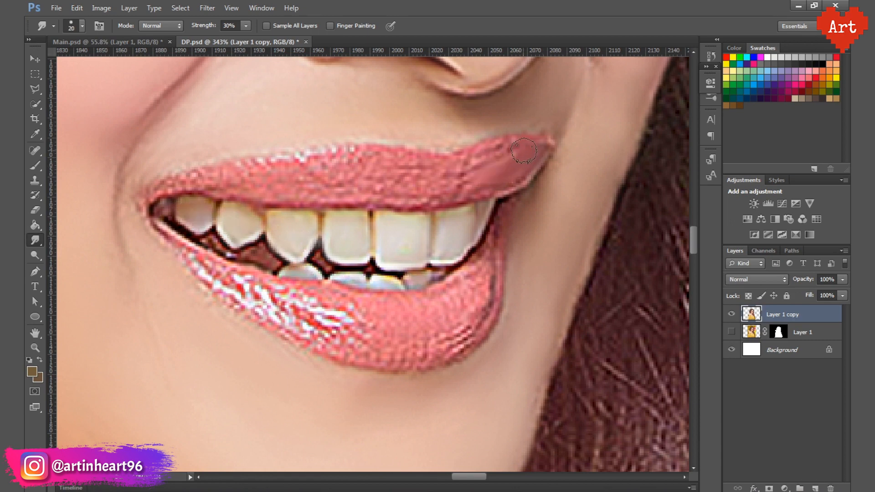
pyautogui.hscroll(-2, 508, 151)
pyautogui.hscroll(-2, 486, 193)
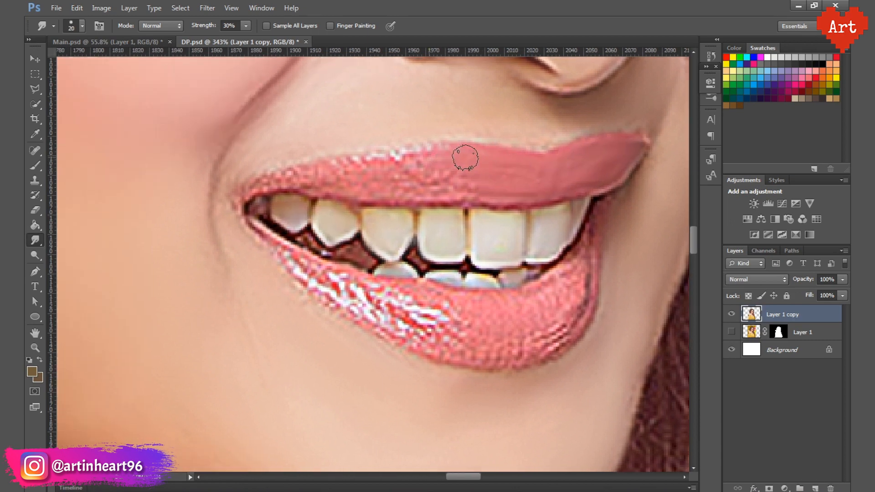
pyautogui.moveTo(463, 156)
pyautogui.mouseDown()
pyautogui.moveTo(462, 185)
pyautogui.moveTo(326, 178)
pyautogui.mouseUp()
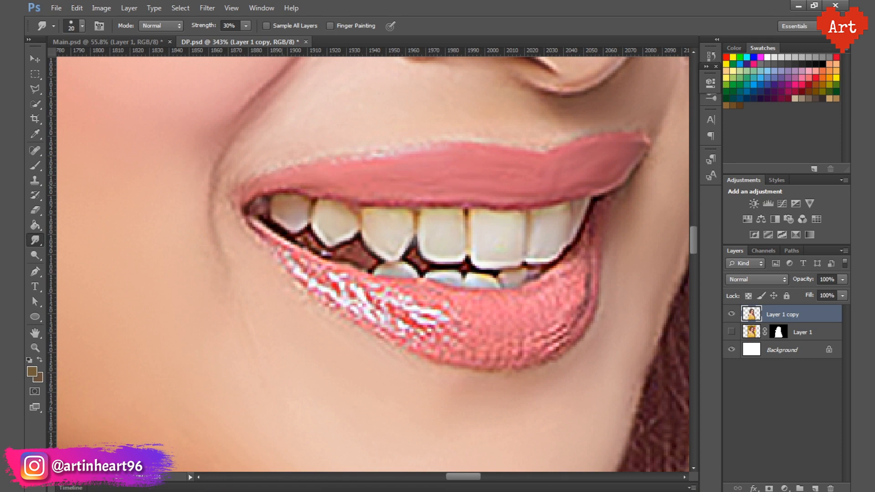
# - Smudge the lower lip smooth, blending its glossy highlight into soft streaks, with a 20–25 px brush
pyautogui.press(']')
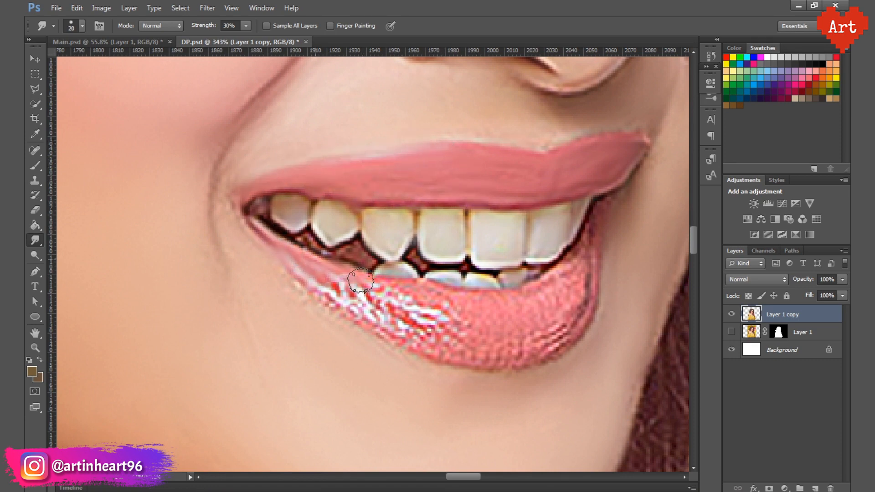
pyautogui.moveTo(291, 264)
pyautogui.mouseDown()
pyautogui.moveTo(384, 302)
pyautogui.moveTo(366, 315)
pyautogui.moveTo(494, 314)
pyautogui.moveTo(416, 338)
pyautogui.mouseUp()
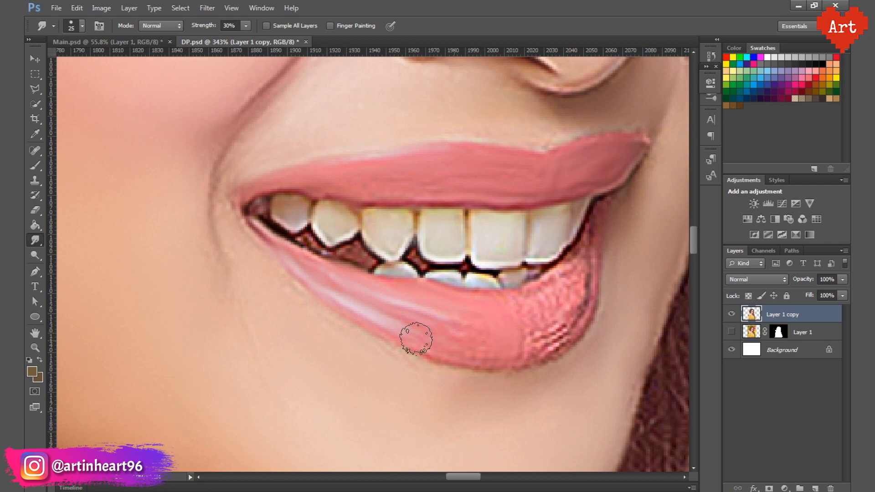
pyautogui.press('[')
pyautogui.moveTo(561, 283)
pyautogui.mouseDown()
pyautogui.moveTo(549, 344)
pyautogui.moveTo(590, 231)
pyautogui.mouseUp()
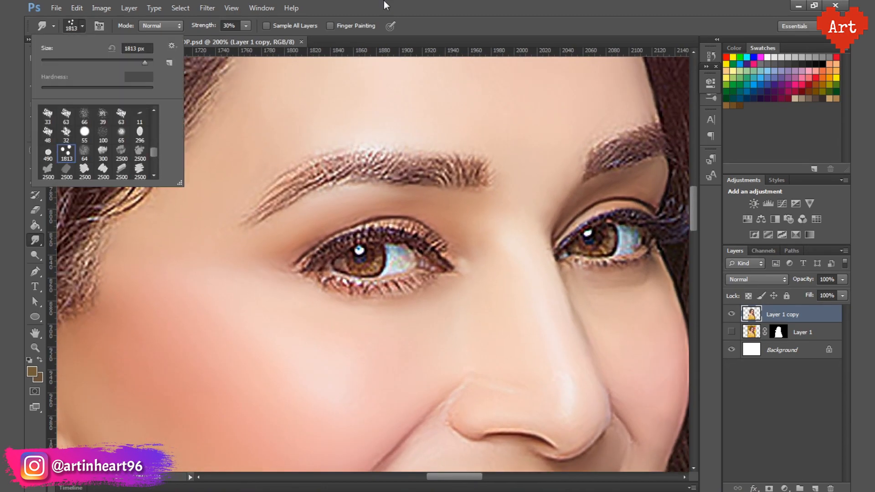
# - Reduce the scattered-dot brush tip to 15 px and smudge the near eyebrow along its hair direction
pyautogui.click(384, 2)
pyautogui.click(82, 26)
pyautogui.write('9')
pyautogui.press('Return')
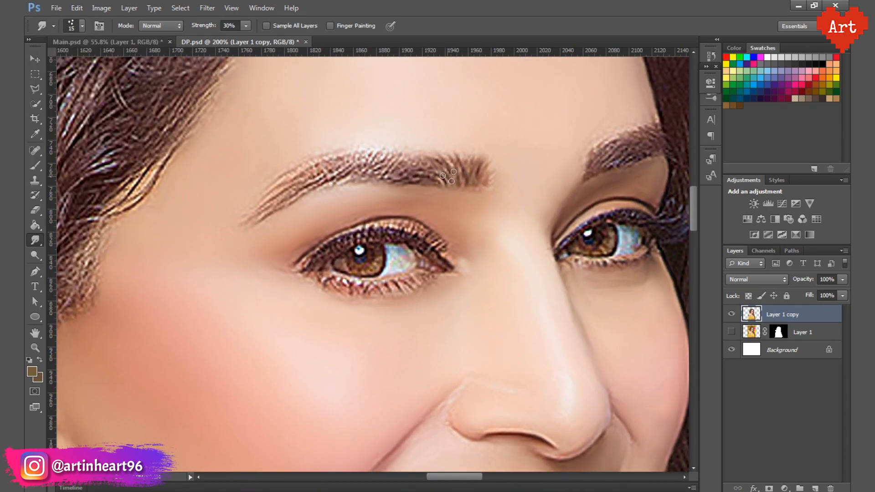
pyautogui.moveTo(457, 177)
pyautogui.mouseDown()
pyautogui.moveTo(378, 166)
pyautogui.moveTo(307, 177)
pyautogui.mouseUp()
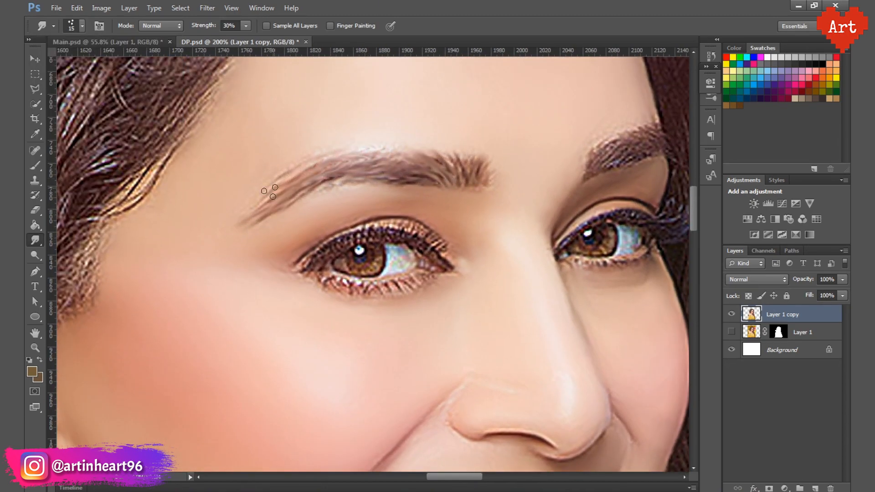
# - Smudge the far eyebrow along its hair direction with the scattered-dot brush at 15 px
pyautogui.scroll(-10, 373, 174)
pyautogui.scroll(10, 410, 171)
pyautogui.press('[')
pyautogui.press('[')
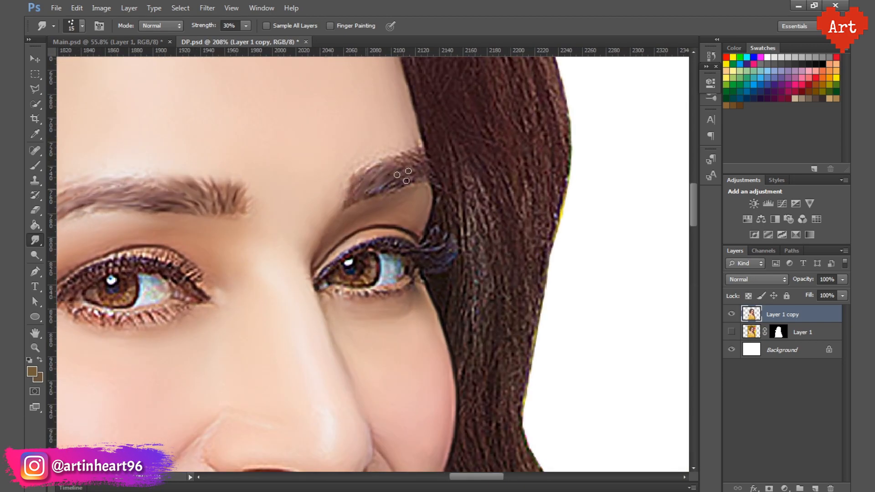
pyautogui.scroll(-5, 368, 192)
# - Smooth the near eye's upper lid, outer corner and lower lash line with a 15–20 px brush
pyautogui.scroll(8, 375, 211)
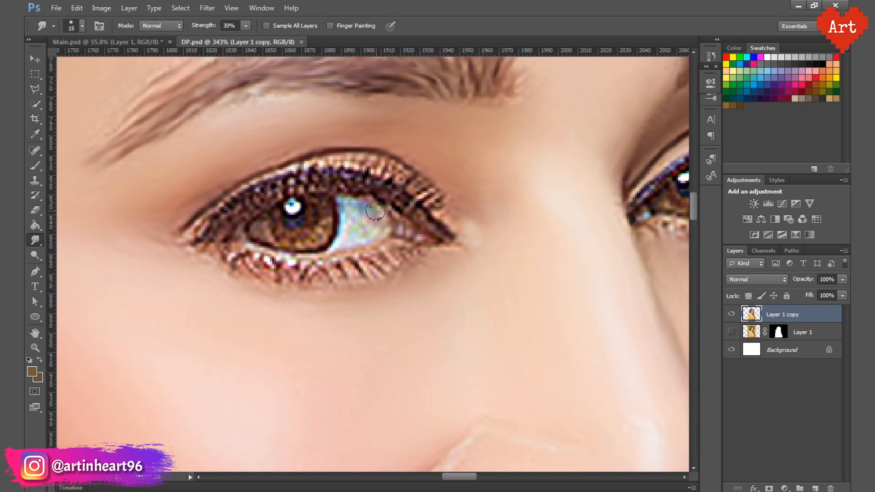
pyautogui.moveTo(357, 160)
pyautogui.mouseDown()
pyautogui.moveTo(428, 200)
pyautogui.moveTo(253, 185)
pyautogui.mouseUp()
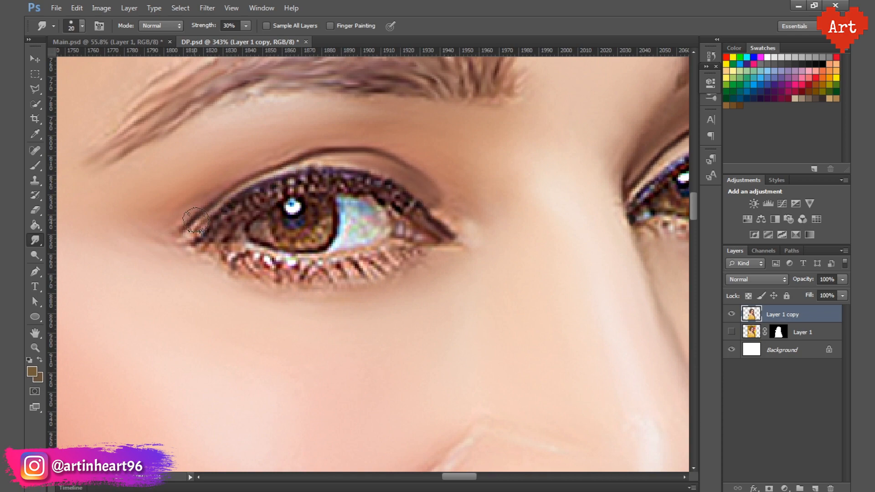
pyautogui.moveTo(196, 215); pyautogui.dragTo(177, 232)
pyautogui.press(']')
pyautogui.moveTo(230, 265)
pyautogui.mouseDown()
pyautogui.moveTo(314, 280)
pyautogui.moveTo(405, 261)
pyautogui.mouseUp()
pyautogui.press(']')
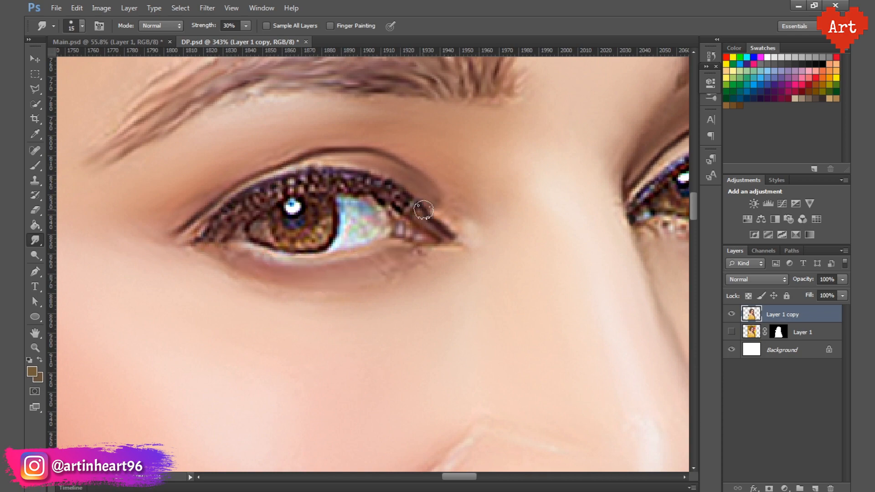
# - Smudge the near eye's upper lashes, white and iris smooth with a 10–15 px brush
pyautogui.scroll(-5, 196, 236)
pyautogui.scroll(6, 345, 190)
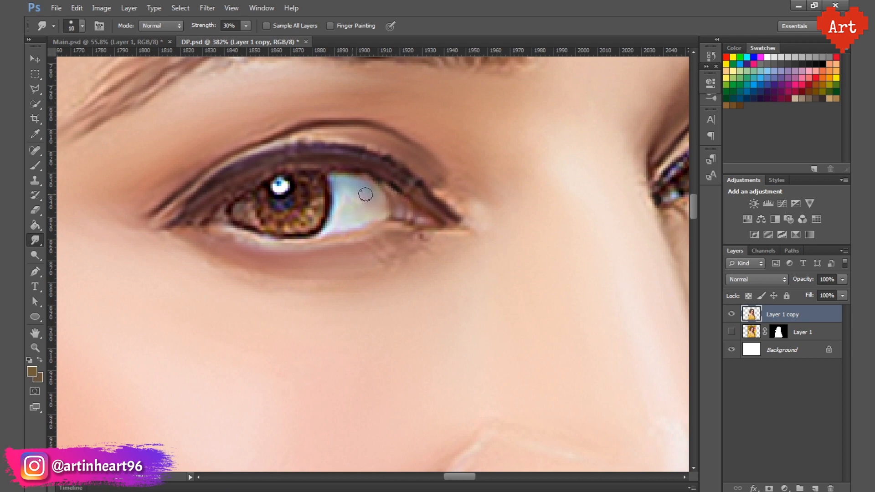
pyautogui.scroll(1, 311, 183)
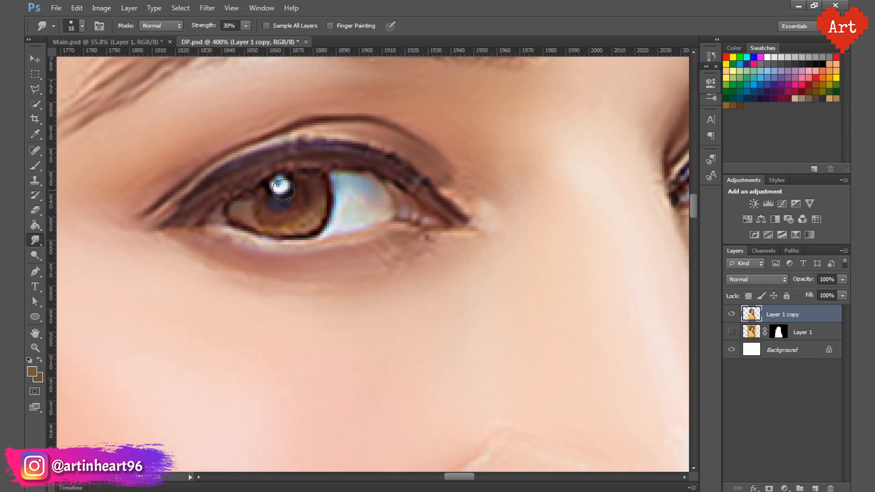
# - Smudge the far eye's iris and white smooth with a 10–15 px brush and save the file
pyautogui.scroll(-3, 255, 197)
pyautogui.scroll(2, 286, 259)
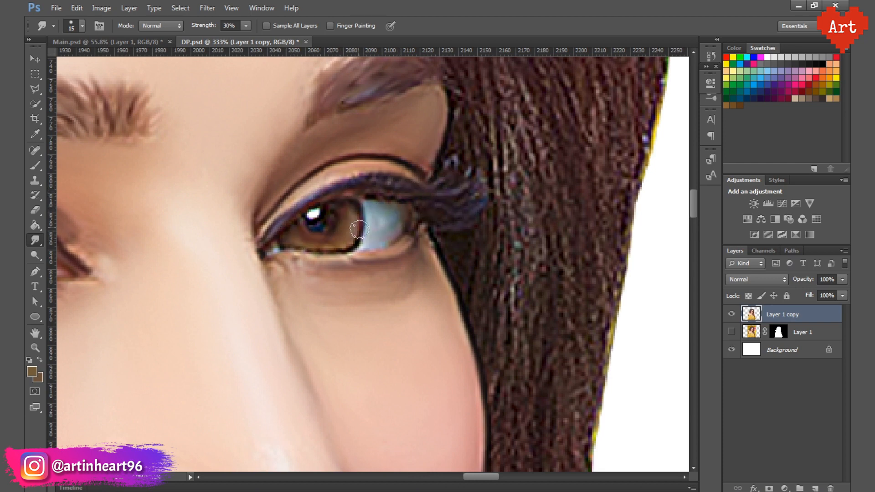
pyautogui.scroll(-5, 315, 172)
pyautogui.hotkey('ctrl', 's')
pyautogui.scroll(-3, 315, 171)
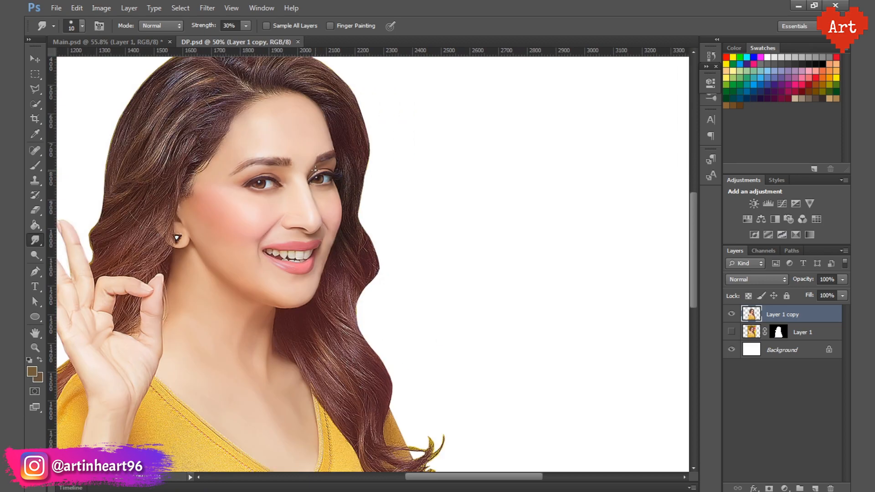
# - Set the smudge strength to 40% and smudge the hair beside the parting along its flow with an 80 px brush
pyautogui.scroll(4, 255, 150)
pyautogui.moveTo(227, 26); pyautogui.dragTo(217, 26)
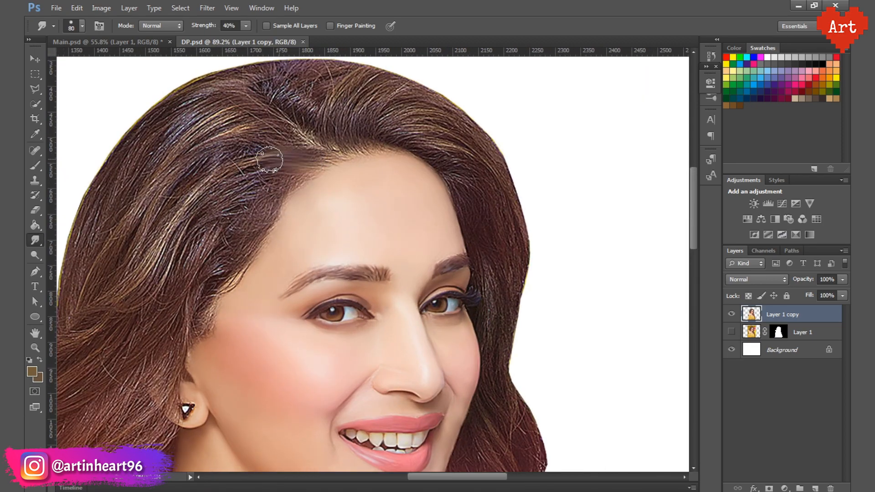
pyautogui.moveTo(269, 160)
pyautogui.mouseDown()
pyautogui.moveTo(155, 259)
pyautogui.moveTo(260, 135)
pyautogui.moveTo(135, 246)
pyautogui.moveTo(242, 115)
pyautogui.moveTo(258, 109)
pyautogui.moveTo(143, 159)
pyautogui.moveTo(188, 93)
pyautogui.moveTo(99, 210)
pyautogui.mouseUp()
pyautogui.moveTo(317, 172); pyautogui.dragTo(395, 123)
pyautogui.moveTo(255, 209)
pyautogui.mouseDown()
pyautogui.moveTo(155, 253)
pyautogui.moveTo(232, 240)
pyautogui.mouseUp()
pyautogui.moveTo(192, 148)
pyautogui.mouseDown()
pyautogui.moveTo(146, 248)
pyautogui.moveTo(168, 230)
pyautogui.mouseUp()
pyautogui.moveTo(208, 157); pyautogui.dragTo(189, 223)
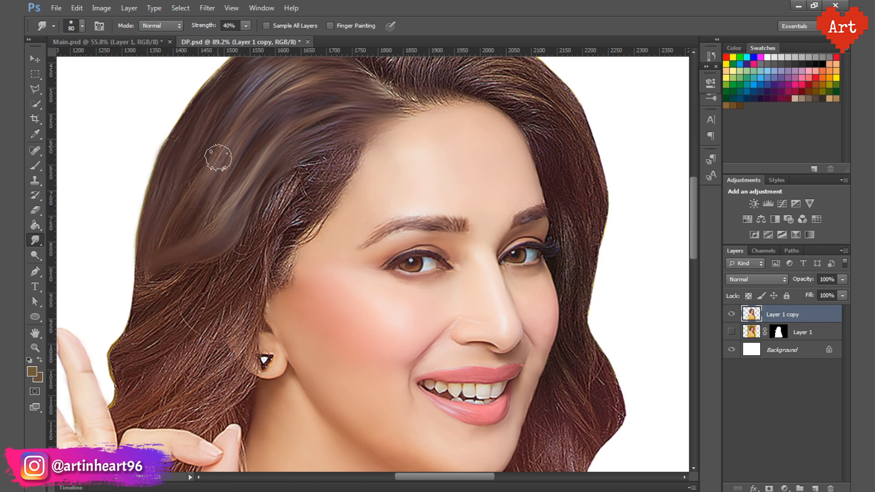
# - Smudge the hair from the near temple down to the raised hand into soft strands with an 80–100 px brush
pyautogui.moveTo(338, 150)
pyautogui.mouseDown()
pyautogui.moveTo(270, 263)
pyautogui.moveTo(312, 154)
pyautogui.moveTo(321, 162)
pyautogui.moveTo(240, 257)
pyautogui.moveTo(123, 370)
pyautogui.mouseUp()
pyautogui.moveTo(364, 159); pyautogui.dragTo(394, 117)
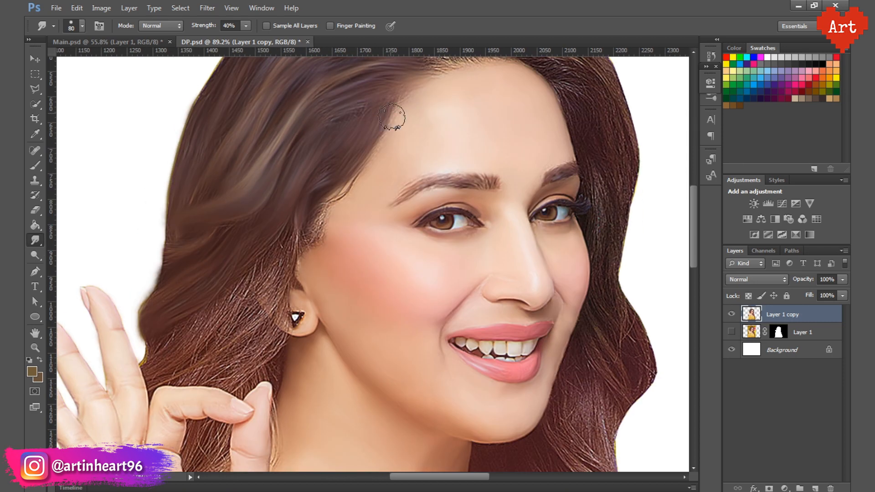
pyautogui.moveTo(350, 183)
pyautogui.mouseDown()
pyautogui.moveTo(298, 250)
pyautogui.moveTo(364, 185)
pyautogui.mouseUp()
pyautogui.moveTo(404, 133)
pyautogui.mouseDown()
pyautogui.moveTo(259, 299)
pyautogui.moveTo(341, 175)
pyautogui.mouseUp()
pyautogui.moveTo(298, 218); pyautogui.dragTo(211, 315)
pyautogui.moveTo(336, 201)
pyautogui.mouseDown()
pyautogui.moveTo(279, 283)
pyautogui.moveTo(228, 316)
pyautogui.mouseUp()
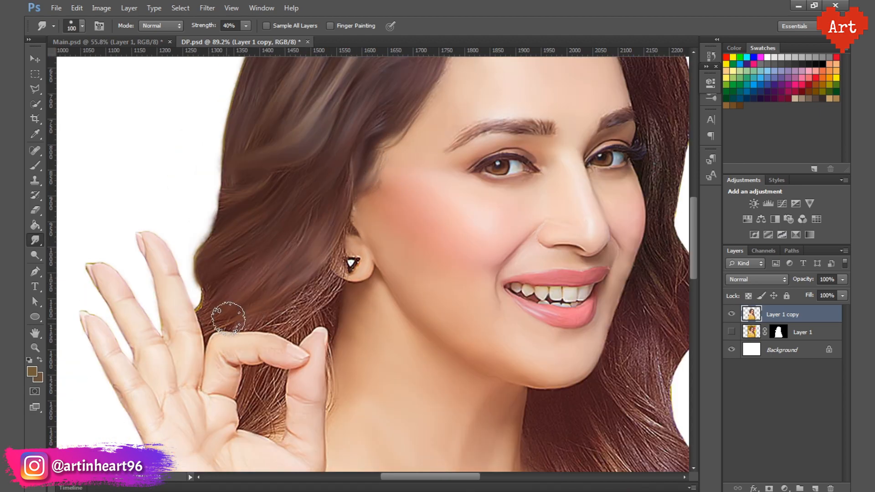
# - Smudge the hair around the ear and along the fingertips and thumb with a 25–40 px brush
pyautogui.scroll(5, 237, 283)
pyautogui.keyDown('space'); pyautogui.moveTo(250, 281); pyautogui.dragTo(203, 270); pyautogui.keyUp('space')
pyautogui.press(']')
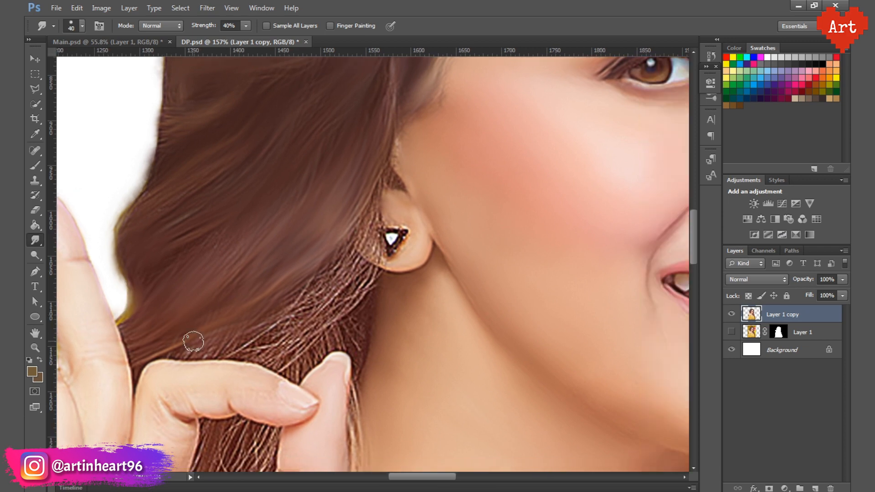
pyautogui.moveTo(252, 345)
pyautogui.mouseDown()
pyautogui.moveTo(287, 324)
pyautogui.moveTo(310, 324)
pyautogui.moveTo(340, 258)
pyautogui.mouseUp()
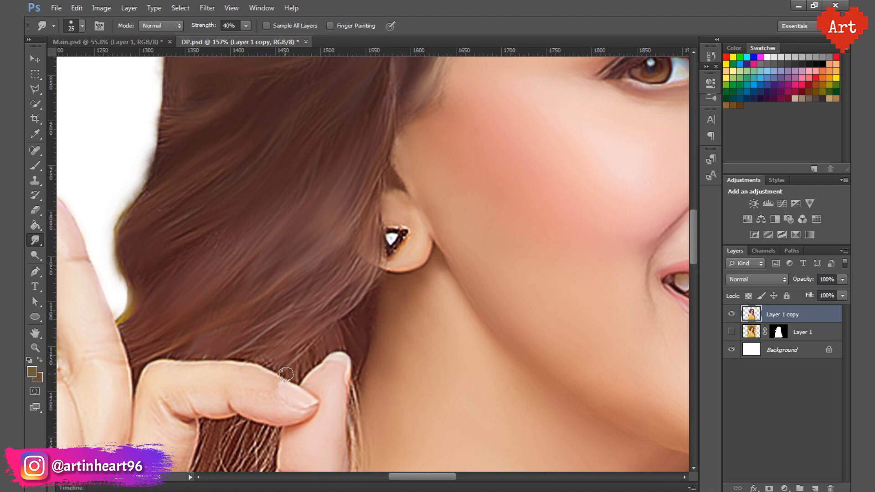
pyautogui.keyDown('space'); pyautogui.moveTo(321, 251); pyautogui.dragTo(327, 302); pyautogui.keyUp('space')
pyautogui.scroll(-5, 242, 149)
pyautogui.scroll(5, 384, 297)
pyautogui.press(']')
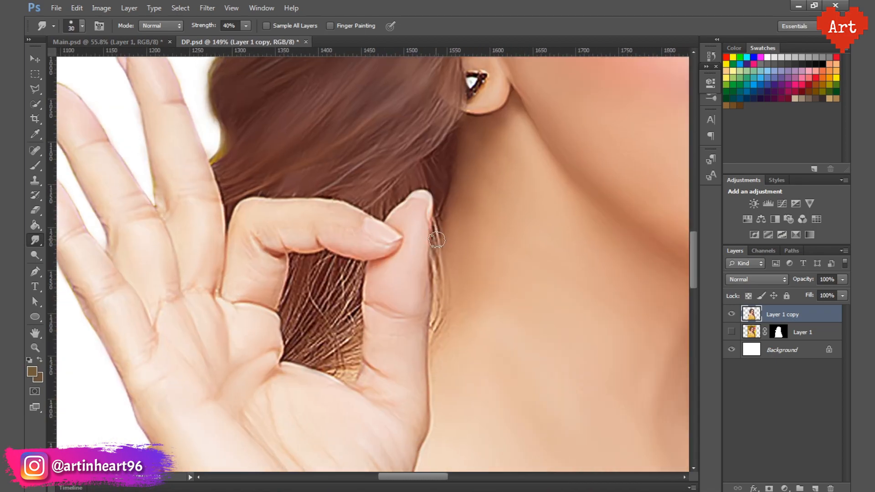
pyautogui.moveTo(433, 226); pyautogui.dragTo(435, 206)
# - Smudge the hair showing through the ring of finger and thumb into soft strands with a 30–35 px brush
pyautogui.scroll(3, 337, 282)
pyautogui.press(']')
pyautogui.moveTo(319, 239)
pyautogui.mouseDown()
pyautogui.moveTo(304, 301)
pyautogui.moveTo(304, 292)
pyautogui.mouseUp()
pyautogui.moveTo(355, 242); pyautogui.dragTo(312, 350)
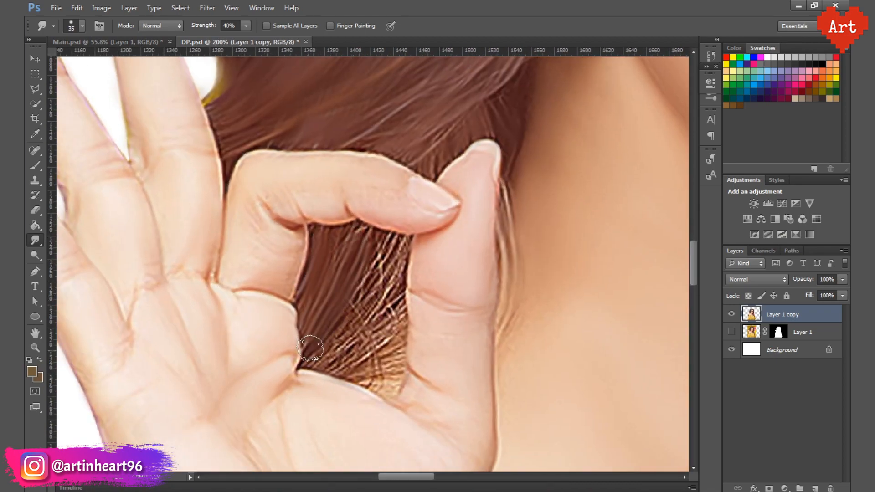
pyautogui.moveTo(387, 242); pyautogui.dragTo(348, 341)
pyautogui.moveTo(396, 292); pyautogui.dragTo(335, 357)
pyautogui.moveTo(397, 246)
pyautogui.mouseDown()
pyautogui.moveTo(397, 299)
pyautogui.moveTo(342, 364)
pyautogui.mouseUp()
pyautogui.moveTo(395, 358); pyautogui.dragTo(370, 382)
pyautogui.press('[')
pyautogui.moveTo(401, 259); pyautogui.dragTo(398, 319)
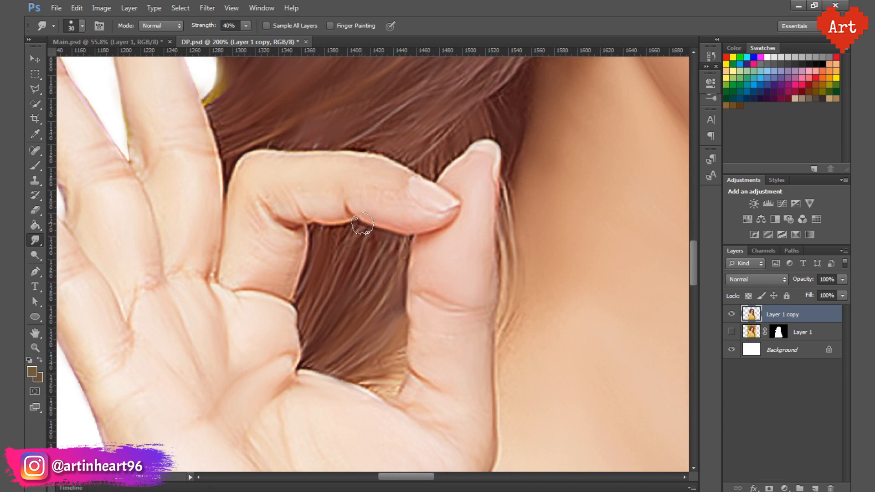
# - Smudge the upper part of the hair lock behind the near shoulder with a 40–45 px brush
pyautogui.scroll(-5, 445, 132)
pyautogui.scroll(4, 374, 158)
pyautogui.press(']')
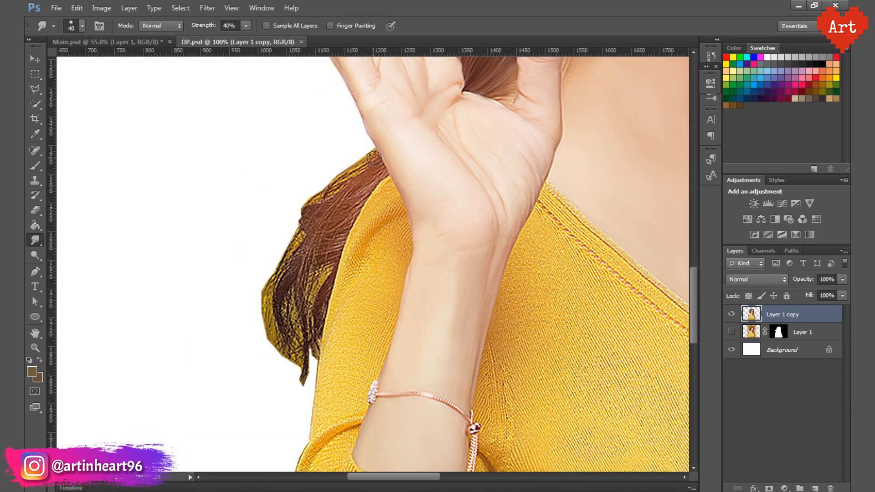
pyautogui.scroll(2, 337, 243)
pyautogui.moveTo(362, 119); pyautogui.dragTo(284, 182)
pyautogui.moveTo(330, 177); pyautogui.dragTo(281, 239)
pyautogui.moveTo(362, 194); pyautogui.dragTo(273, 288)
pyautogui.moveTo(291, 286); pyautogui.dragTo(228, 378)
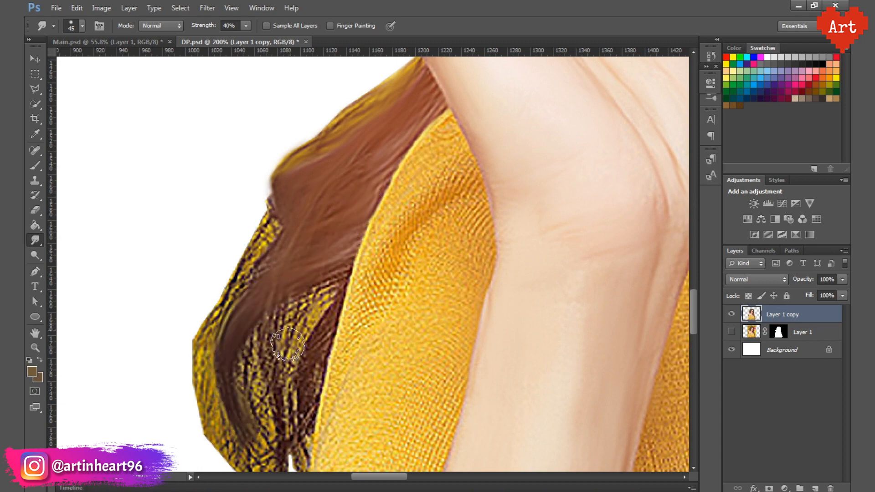
pyautogui.moveTo(269, 228); pyautogui.dragTo(221, 360)
# - Blend the yellow-tinged lower strands of the hair lock behind the shoulder with a 45 px brush and save the file
pyautogui.scroll(-2, 260, 284)
pyautogui.moveTo(262, 283); pyautogui.dragTo(268, 376)
pyautogui.moveTo(256, 294); pyautogui.dragTo(270, 381)
pyautogui.scroll(1, 245, 287)
pyautogui.moveTo(230, 271); pyautogui.dragTo(225, 385)
pyautogui.moveTo(280, 171)
pyautogui.mouseDown()
pyautogui.moveTo(227, 270)
pyautogui.moveTo(224, 321)
pyautogui.mouseUp()
pyautogui.moveTo(336, 247); pyautogui.dragTo(305, 333)
pyautogui.moveTo(333, 297); pyautogui.dragTo(320, 414)
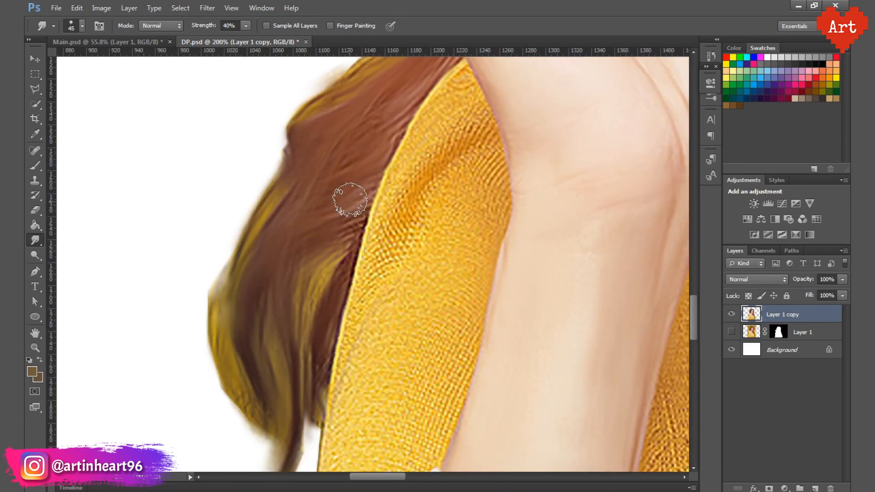
pyautogui.moveTo(351, 199); pyautogui.dragTo(342, 231)
pyautogui.moveTo(320, 379); pyautogui.dragTo(319, 422)
pyautogui.scroll(-4, 251, 392)
pyautogui.hotkey('ctrl', 's')
# - Smudge the hair at the crown and along the parting, softening its root line with a 60 px brush
pyautogui.scroll(4, 377, 129)
pyautogui.press(']')
pyautogui.press(']')
pyautogui.moveTo(228, 137)
pyautogui.mouseDown()
pyautogui.moveTo(178, 154)
pyautogui.moveTo(250, 114)
pyautogui.mouseUp()
pyautogui.moveTo(249, 171); pyautogui.dragTo(313, 124)
pyautogui.moveTo(280, 183); pyautogui.dragTo(335, 130)
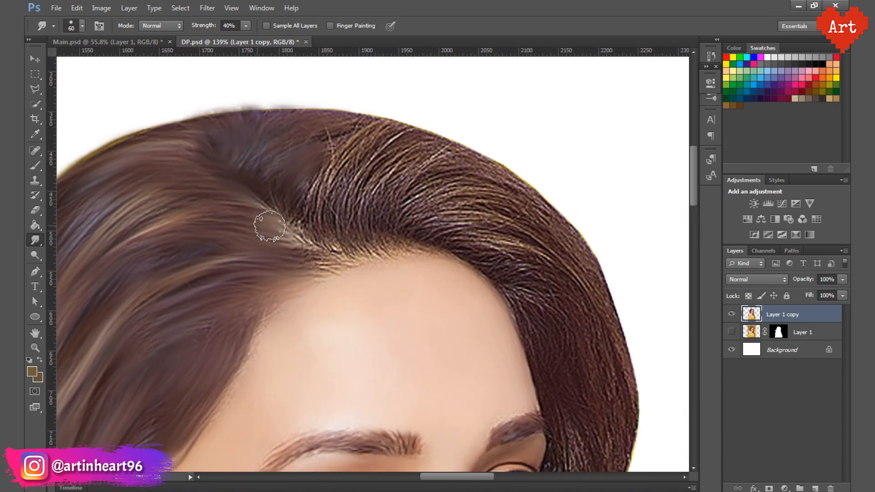
pyautogui.moveTo(317, 233); pyautogui.dragTo(365, 139)
pyautogui.moveTo(304, 148); pyautogui.dragTo(289, 171)
pyautogui.moveTo(297, 229); pyautogui.dragTo(272, 209)
pyautogui.moveTo(335, 240)
pyautogui.mouseDown()
pyautogui.moveTo(333, 187)
pyautogui.moveTo(418, 131)
pyautogui.mouseUp()
pyautogui.moveTo(330, 251); pyautogui.dragTo(309, 248)
# - Smudge the swept hair above the forehead and down the far side of the head with a 60 px brush
pyautogui.hscroll(3, 260, 246)
pyautogui.moveTo(262, 209)
pyautogui.mouseDown()
pyautogui.moveTo(318, 204)
pyautogui.moveTo(356, 156)
pyautogui.mouseUp()
pyautogui.moveTo(305, 189); pyautogui.dragTo(392, 157)
pyautogui.moveTo(283, 246)
pyautogui.mouseDown()
pyautogui.moveTo(297, 223)
pyautogui.moveTo(387, 185)
pyautogui.mouseUp()
pyautogui.moveTo(373, 182); pyautogui.dragTo(448, 219)
pyautogui.moveTo(312, 236); pyautogui.dragTo(465, 264)
pyautogui.hscroll(2, 205, 205)
pyautogui.scroll(-1, 205, 205)
pyautogui.moveTo(248, 210); pyautogui.dragTo(334, 220)
pyautogui.moveTo(277, 215)
pyautogui.mouseDown()
pyautogui.moveTo(366, 255)
pyautogui.moveTo(248, 246)
pyautogui.mouseUp()
pyautogui.hscroll(-1, 113, 287)
pyautogui.moveTo(308, 152); pyautogui.dragTo(360, 223)
pyautogui.hotkey('ctrl', '+')
pyautogui.moveTo(198, 181); pyautogui.dragTo(272, 269)
pyautogui.moveTo(292, 198); pyautogui.dragTo(327, 234)
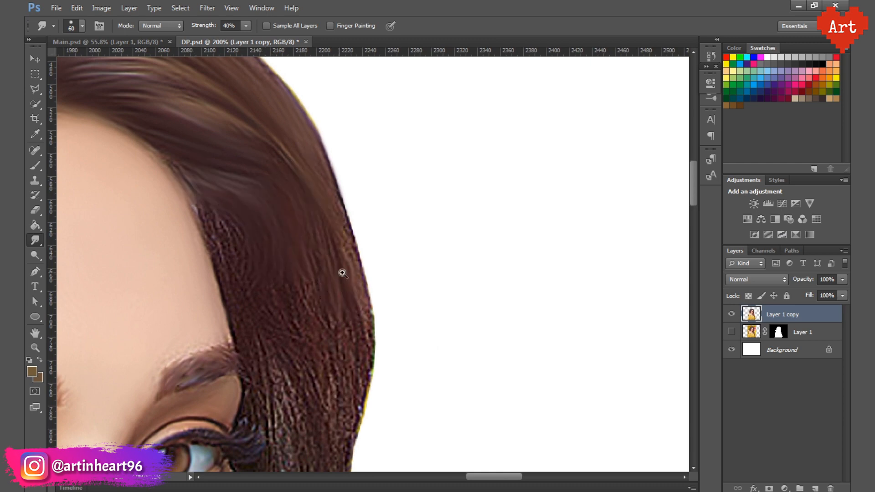
# - Smudge the hair beside the far eye and cheek downward into smooth strands, varying the brush size
pyautogui.moveTo(341, 271)
pyautogui.mouseDown()
pyautogui.moveTo(323, 209)
pyautogui.moveTo(288, 301)
pyautogui.mouseUp()
pyautogui.scroll(-4, 319, 219)
pyautogui.press('[')
pyautogui.press('[')
pyautogui.press('[')
pyautogui.moveTo(270, 249); pyautogui.dragTo(287, 354)
pyautogui.moveTo(288, 291); pyautogui.dragTo(262, 113)
pyautogui.press(']')
pyautogui.press(']')
pyautogui.press(']')
pyautogui.moveTo(261, 164)
pyautogui.mouseDown()
pyautogui.moveTo(300, 262)
pyautogui.moveTo(337, 172)
pyautogui.mouseUp()
pyautogui.press('[')
pyautogui.press('[')
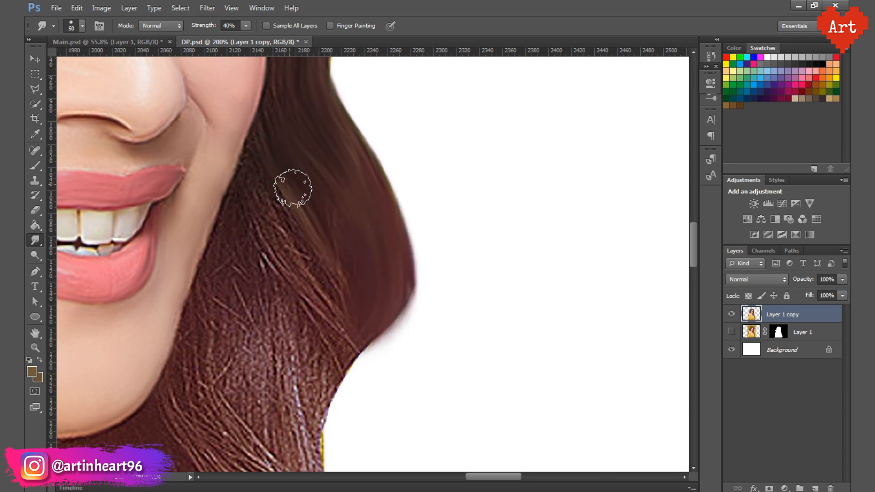
# - Smudge the wavy hair beside the mouth and chin along its curve with a 50 px brush
pyautogui.moveTo(239, 221); pyautogui.dragTo(323, 401)
pyautogui.moveTo(342, 330); pyautogui.dragTo(384, 235)
pyautogui.moveTo(424, 242); pyautogui.dragTo(388, 301)
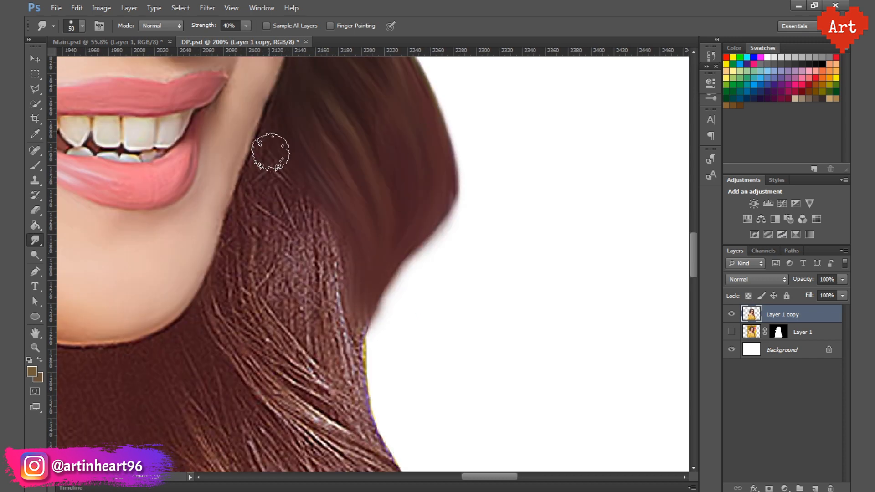
pyautogui.moveTo(269, 150)
pyautogui.mouseDown()
pyautogui.moveTo(322, 319)
pyautogui.moveTo(355, 379)
pyautogui.mouseUp()
pyautogui.moveTo(231, 260); pyautogui.dragTo(278, 392)
pyautogui.moveTo(265, 326); pyautogui.dragTo(335, 403)
pyautogui.moveTo(292, 365); pyautogui.dragTo(301, 287)
pyautogui.moveTo(315, 283); pyautogui.dragTo(394, 385)
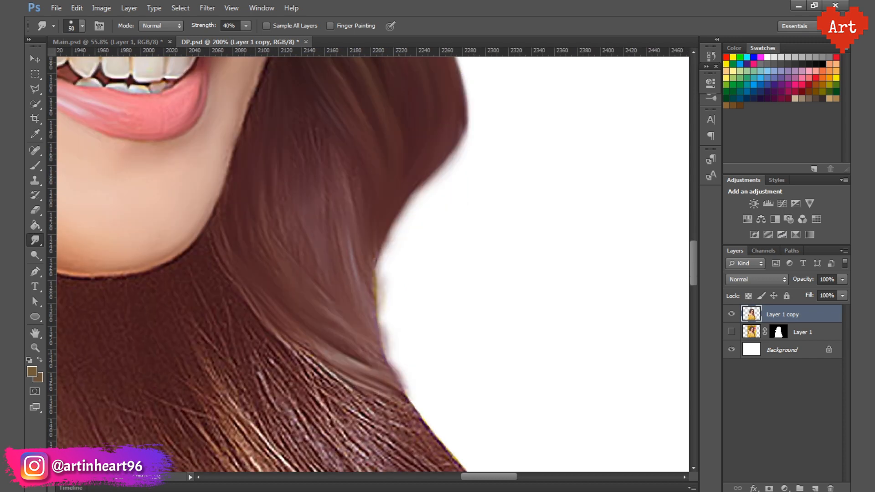
# - Enlarge the brush to 60 px and smudge the dark hair below the chin and out to its outer edge
pyautogui.moveTo(245, 298)
pyautogui.mouseDown()
pyautogui.moveTo(276, 237)
pyautogui.moveTo(267, 201)
pyautogui.mouseUp()
pyautogui.press(']')
pyautogui.press(']')
pyautogui.moveTo(319, 255)
pyautogui.mouseDown()
pyautogui.moveTo(410, 323)
pyautogui.moveTo(469, 351)
pyautogui.mouseUp()
pyautogui.moveTo(287, 314)
pyautogui.mouseDown()
pyautogui.moveTo(328, 339)
pyautogui.moveTo(326, 258)
pyautogui.mouseUp()
pyautogui.moveTo(392, 274); pyautogui.dragTo(508, 424)
pyautogui.moveTo(255, 255); pyautogui.dragTo(360, 294)
pyautogui.moveTo(185, 168); pyautogui.dragTo(172, 167)
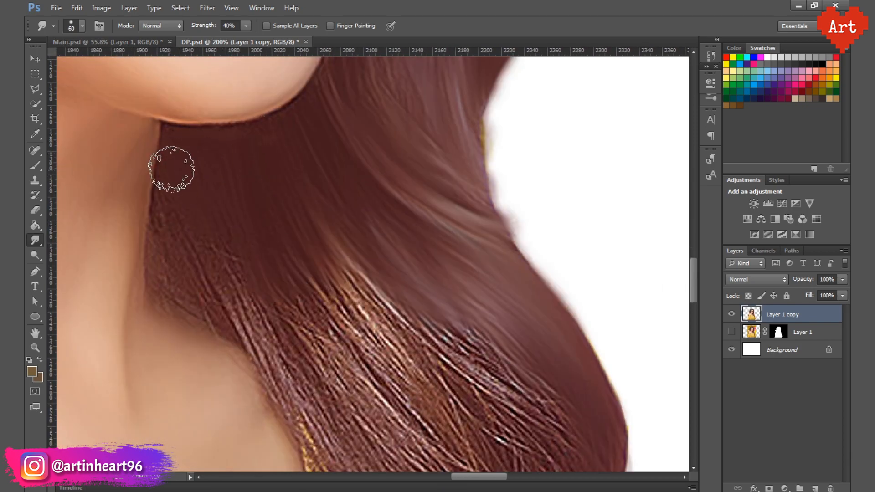
# - Blend the highlighted hair strands below the neck into smooth streaks with a 60–70 px brush
pyautogui.moveTo(214, 313); pyautogui.dragTo(269, 364)
pyautogui.moveTo(314, 273); pyautogui.dragTo(410, 401)
pyautogui.moveTo(374, 301); pyautogui.dragTo(538, 433)
pyautogui.moveTo(310, 313); pyautogui.dragTo(234, 215)
pyautogui.keyDown('alt'); pyautogui.click(234, 214); pyautogui.keyUp('alt')
pyautogui.moveTo(293, 235)
pyautogui.mouseDown()
pyautogui.moveTo(341, 285)
pyautogui.moveTo(356, 267)
pyautogui.mouseUp()
pyautogui.moveTo(270, 194); pyautogui.dragTo(318, 307)
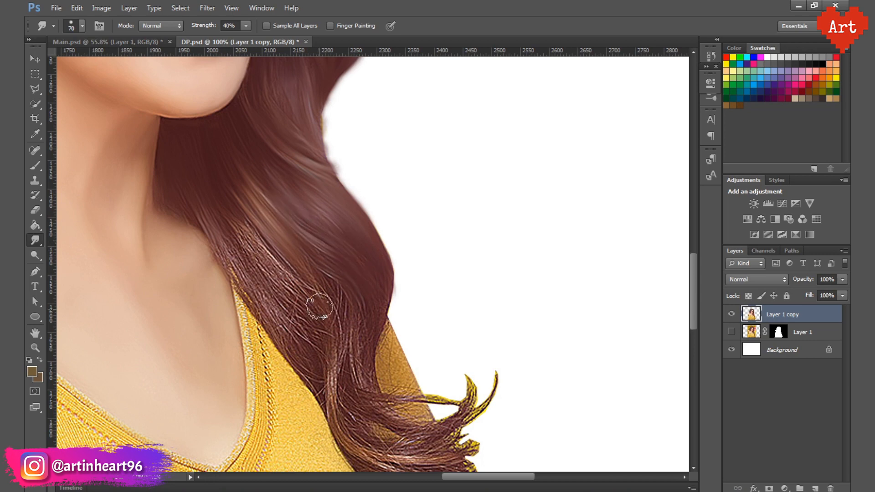
# - Smudge the long hair strands running down beside the neckline with a 70 px brush
pyautogui.moveTo(241, 219); pyautogui.dragTo(305, 303)
pyautogui.moveTo(240, 253); pyautogui.dragTo(300, 315)
pyautogui.moveTo(223, 248); pyautogui.dragTo(297, 328)
pyautogui.moveTo(326, 301); pyautogui.dragTo(232, 233)
pyautogui.moveTo(235, 225); pyautogui.dragTo(239, 281)
pyautogui.moveTo(273, 246); pyautogui.dragTo(274, 324)
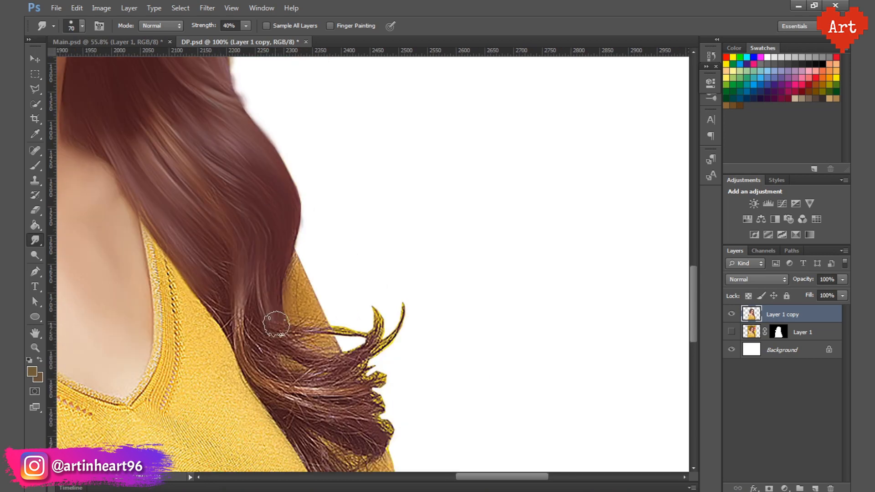
# - Smudge the curled hair ends over the sleeve into soft tapered tips with a 70 px brush and save the file
pyautogui.moveTo(220, 308); pyautogui.dragTo(226, 327)
pyautogui.moveTo(239, 342)
pyautogui.mouseDown()
pyautogui.moveTo(180, 269)
pyautogui.moveTo(266, 339)
pyautogui.mouseUp()
pyautogui.moveTo(197, 216); pyautogui.dragTo(287, 291)
pyautogui.moveTo(221, 256); pyautogui.dragTo(314, 242)
pyautogui.moveTo(221, 276)
pyautogui.mouseDown()
pyautogui.moveTo(257, 295)
pyautogui.moveTo(335, 242)
pyautogui.mouseUp()
pyautogui.moveTo(200, 281)
pyautogui.mouseDown()
pyautogui.moveTo(317, 305)
pyautogui.moveTo(318, 335)
pyautogui.mouseUp()
pyautogui.moveTo(248, 335); pyautogui.dragTo(329, 369)
pyautogui.moveTo(229, 352)
pyautogui.mouseDown()
pyautogui.moveTo(287, 402)
pyautogui.moveTo(263, 296)
pyautogui.mouseUp()
pyautogui.moveTo(230, 290); pyautogui.dragTo(257, 373)
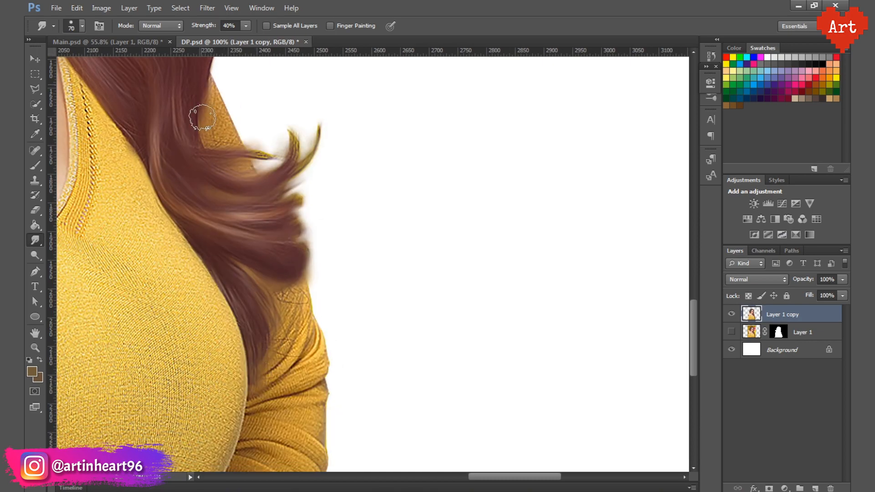
pyautogui.hotkey('ctrl', '-')
pyautogui.hotkey('ctrl', '-')
pyautogui.hotkey('ctrl', '-')
pyautogui.moveTo(266, 163); pyautogui.dragTo(341, 280)
pyautogui.hotkey('ctrl', 's')
# - Set the smudge strength to 60% and smooth the sweater's neckline trim from beside the wrist down to the V point
pyautogui.moveTo(292, 292); pyautogui.dragTo(293, 262)
pyautogui.hotkey('ctrl', '+')
pyautogui.moveTo(82, 298); pyautogui.dragTo(168, 249)
pyautogui.doubleClick(226, 25)
pyautogui.write('60')
pyautogui.press('Return')
pyautogui.hotkey('ctrl', '+')
pyautogui.hotkey('ctrl', '+')
pyautogui.moveTo(155, 206)
pyautogui.mouseDown()
pyautogui.moveTo(247, 220)
pyautogui.moveTo(393, 334)
pyautogui.moveTo(350, 288)
pyautogui.mouseUp()
pyautogui.press('[')
pyautogui.press('[')
pyautogui.moveTo(269, 252); pyautogui.dragTo(376, 328)
pyautogui.moveTo(364, 309); pyautogui.dragTo(495, 378)
pyautogui.press('[')
pyautogui.press('[')
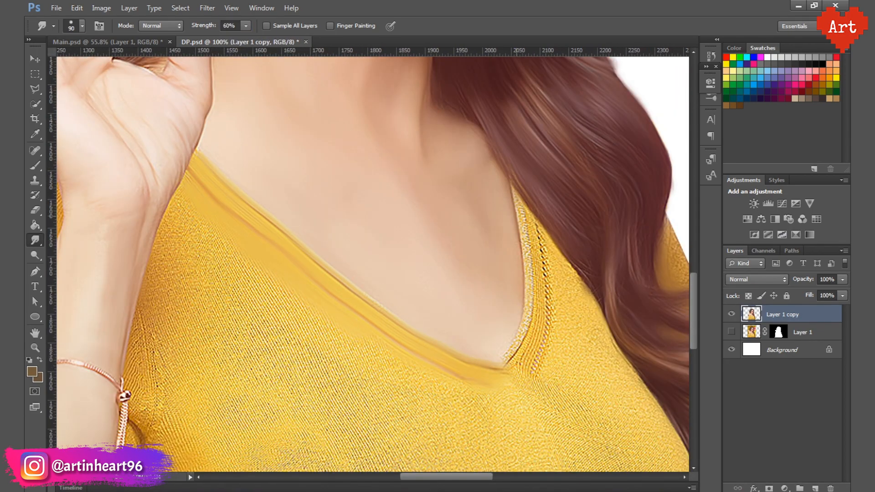
# - Smudge the knitted neckline trim on the hair side of the V down to its point at 60% strength
pyautogui.press('[')
pyautogui.press('[')
pyautogui.moveTo(517, 201); pyautogui.dragTo(529, 264)
pyautogui.moveTo(529, 264); pyautogui.dragTo(507, 360)
pyautogui.moveTo(538, 226); pyautogui.dragTo(545, 338)
pyautogui.moveTo(537, 332); pyautogui.dragTo(498, 377)
pyautogui.moveTo(557, 274); pyautogui.dragTo(550, 346)
# - Smooth the knit texture of the sweater's upper front between the wrist and the neckline trim using a progressively larger brush
pyautogui.moveTo(182, 204); pyautogui.dragTo(211, 153)
pyautogui.press(']')
pyautogui.press(']')
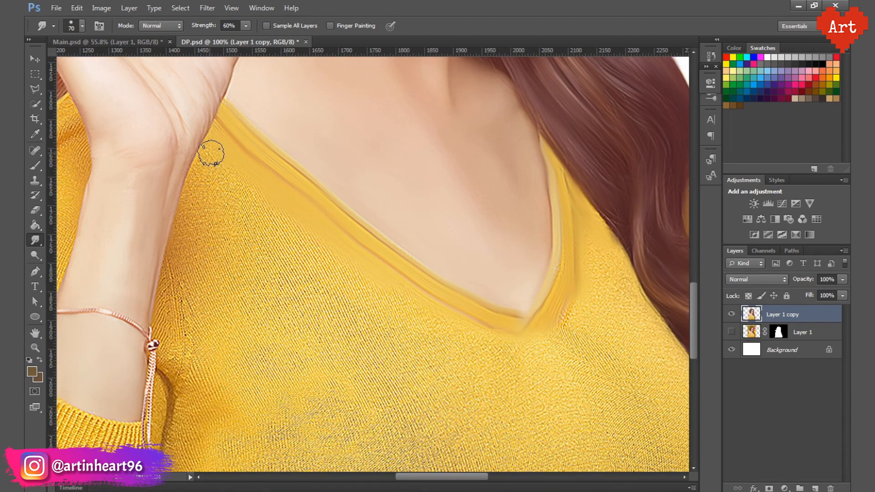
pyautogui.press(']')
pyautogui.press(']')
pyautogui.press(']')
pyautogui.press(']')
pyautogui.moveTo(201, 198); pyautogui.dragTo(198, 342)
pyautogui.moveTo(257, 207); pyautogui.dragTo(342, 292)
pyautogui.moveTo(253, 246); pyautogui.dragTo(299, 340)
# - Smudge the middle of the sweater front into soft shading with a brush of 175 px and larger
pyautogui.hotkey('ctrl', '-')
pyautogui.moveTo(369, 321); pyautogui.dragTo(291, 297)
pyautogui.press(']')
pyautogui.press(']')
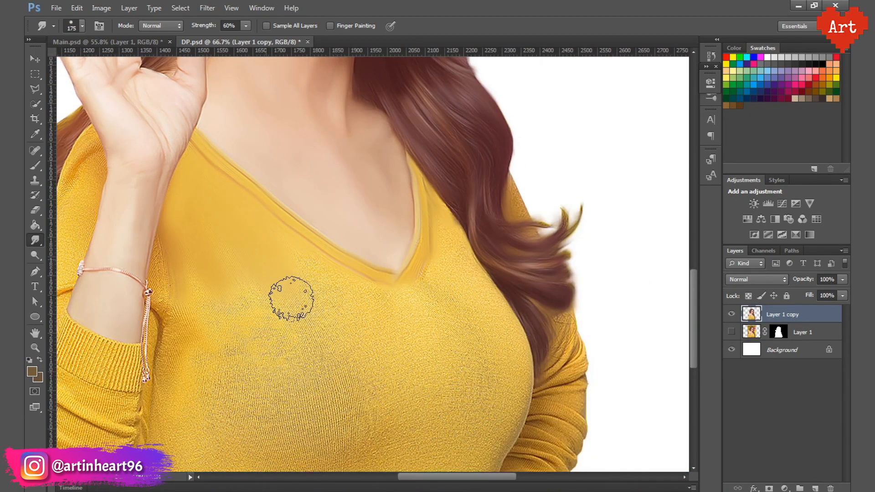
pyautogui.moveTo(186, 255); pyautogui.dragTo(187, 335)
pyautogui.press(']')
pyautogui.press(']')
pyautogui.press(']')
pyautogui.press(']')
pyautogui.moveTo(237, 273); pyautogui.dragTo(341, 428)
# - Smooth the sweater's chest beside the long hair and across its lower front, reducing the brush to about 150 px
pyautogui.moveTo(424, 315); pyautogui.dragTo(460, 356)
pyautogui.press('[')
pyautogui.press('[')
pyautogui.press('[')
pyautogui.press('[')
pyautogui.press('[')
pyautogui.press('[')
pyautogui.moveTo(442, 224)
pyautogui.mouseDown()
pyautogui.moveTo(497, 319)
pyautogui.moveTo(505, 387)
pyautogui.mouseUp()
pyautogui.press(']')
pyautogui.moveTo(504, 339); pyautogui.dragTo(505, 410)
pyautogui.moveTo(474, 424); pyautogui.dragTo(500, 373)
pyautogui.moveTo(498, 438)
pyautogui.mouseDown()
pyautogui.moveTo(486, 295)
pyautogui.moveTo(401, 369)
pyautogui.moveTo(419, 317)
pyautogui.moveTo(326, 424)
pyautogui.moveTo(248, 391)
pyautogui.mouseUp()
# - Blend the sweater's side beside the cuff and wrist, working from a 150 px down to a 50 px brush
pyautogui.hotkey('ctrl', '+')
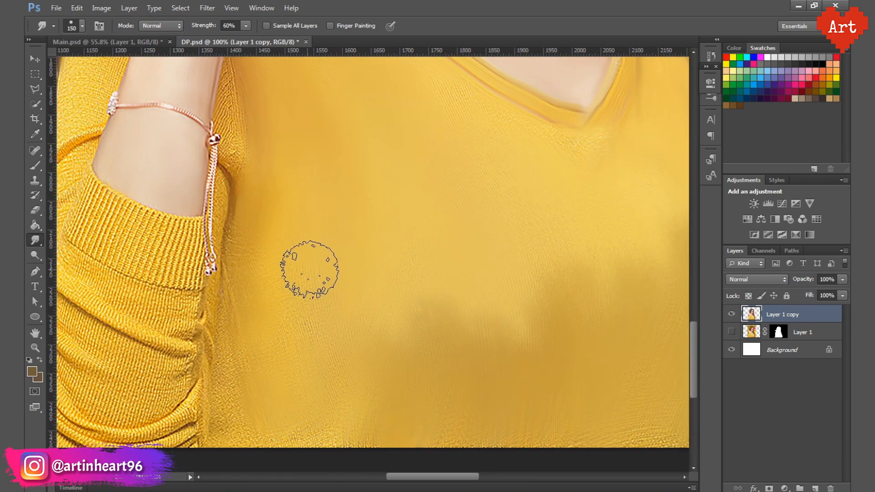
pyautogui.moveTo(307, 260)
pyautogui.mouseDown()
pyautogui.moveTo(243, 318)
pyautogui.moveTo(229, 414)
pyautogui.mouseUp()
pyautogui.moveTo(244, 96); pyautogui.dragTo(307, 195)
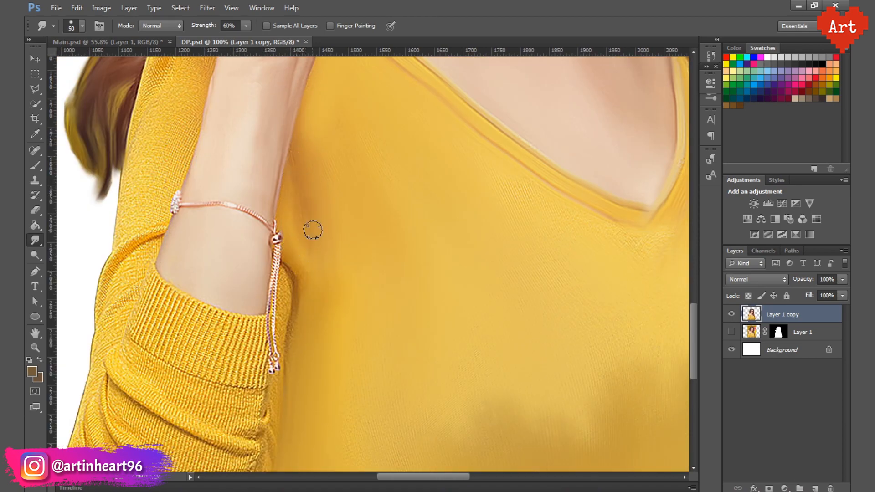
# - Smooth the knit on the upper sleeve between the hair ends and the raised forearm with a 60 px brush
pyautogui.scroll(-3, 312, 230)
pyautogui.scroll(5, 297, 195)
pyautogui.press(']')
pyautogui.moveTo(332, 132)
pyautogui.mouseDown()
pyautogui.moveTo(297, 204)
pyautogui.moveTo(342, 155)
pyautogui.mouseUp()
pyautogui.moveTo(339, 225); pyautogui.dragTo(348, 176)
pyautogui.moveTo(337, 118)
pyautogui.mouseDown()
pyautogui.moveTo(314, 214)
pyautogui.moveTo(330, 283)
pyautogui.mouseUp()
pyautogui.moveTo(304, 251); pyautogui.dragTo(339, 161)
pyautogui.moveTo(290, 308)
pyautogui.mouseDown()
pyautogui.moveTo(369, 164)
pyautogui.moveTo(335, 120)
pyautogui.mouseUp()
pyautogui.moveTo(308, 363); pyautogui.dragTo(317, 246)
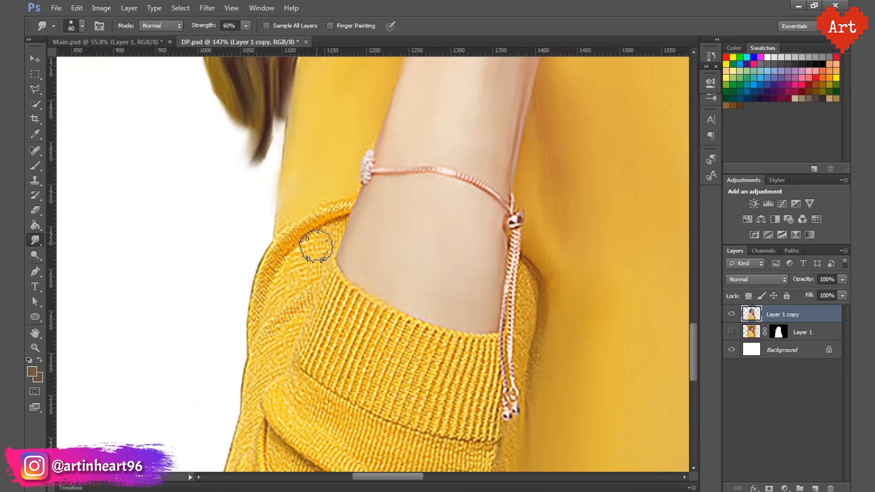
# - Smudge the curved fold and outer sleeve edge beside the ribbed cuff into smooth shading
pyautogui.press('[')
pyautogui.press('[')
pyautogui.moveTo(254, 328); pyautogui.dragTo(268, 236)
pyautogui.press(']')
pyautogui.moveTo(314, 284)
pyautogui.mouseDown()
pyautogui.moveTo(336, 193)
pyautogui.moveTo(324, 264)
pyautogui.mouseUp()
# - Smudge the cuff's ribbing into soft stripes and smooth the fabric just below it with a small brush of about 35 px
pyautogui.moveTo(357, 180); pyautogui.dragTo(419, 219)
pyautogui.moveTo(349, 232)
pyautogui.mouseDown()
pyautogui.moveTo(381, 231)
pyautogui.moveTo(397, 252)
pyautogui.moveTo(455, 251)
pyautogui.moveTo(502, 277)
pyautogui.moveTo(515, 346)
pyautogui.moveTo(336, 316)
pyautogui.moveTo(451, 391)
pyautogui.moveTo(500, 396)
pyautogui.mouseUp()
pyautogui.press('[')
pyautogui.press('[')
pyautogui.press('[')
pyautogui.press(']')
pyautogui.press(']')
pyautogui.press(']')
pyautogui.press('[')
pyautogui.press('[')
pyautogui.moveTo(326, 211)
pyautogui.mouseDown()
pyautogui.moveTo(276, 257)
pyautogui.moveTo(281, 287)
pyautogui.mouseUp()
pyautogui.moveTo(358, 326); pyautogui.dragTo(362, 244)
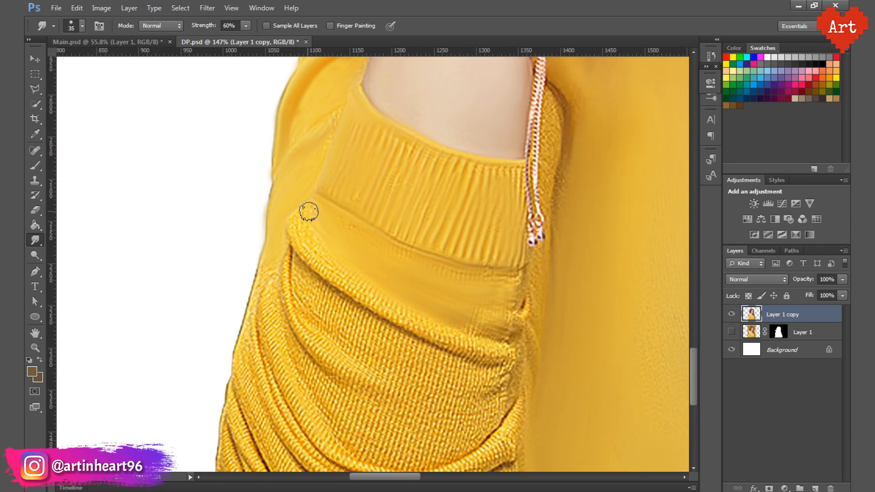
# - Smooth the thick fold below the cuff and the sleeve strip behind the bracelet's tassel with a 45 px brush
pyautogui.press(']')
pyautogui.moveTo(308, 211); pyautogui.dragTo(462, 340)
pyautogui.moveTo(506, 275); pyautogui.dragTo(416, 326)
pyautogui.moveTo(464, 144); pyautogui.dragTo(441, 315)
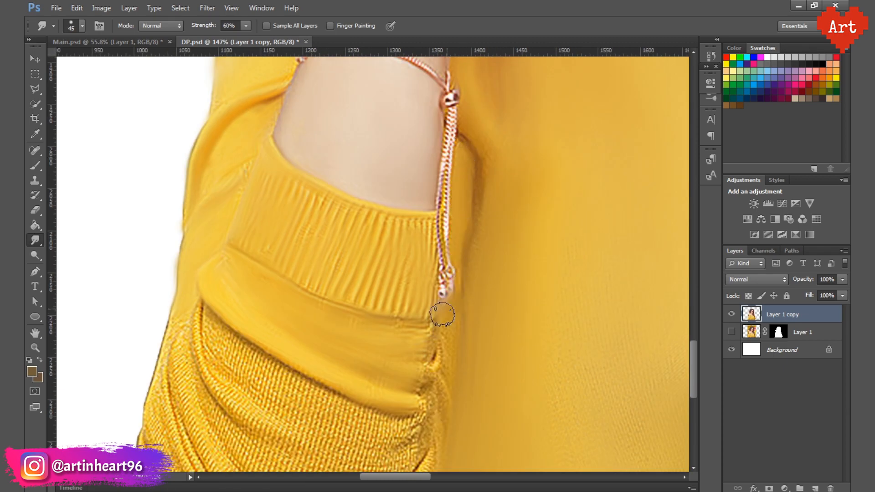
# - Smudge the gathered sleeve folds below the cuff band into smooth drapery, enlarging the brush to 70 px
pyautogui.moveTo(293, 372); pyautogui.dragTo(339, 250)
pyautogui.moveTo(245, 193); pyautogui.dragTo(278, 282)
pyautogui.press(']')
pyautogui.moveTo(269, 219)
pyautogui.mouseDown()
pyautogui.moveTo(416, 287)
pyautogui.moveTo(362, 285)
pyautogui.moveTo(364, 190)
pyautogui.mouseUp()
pyautogui.moveTo(473, 216)
pyautogui.mouseDown()
pyautogui.moveTo(299, 184)
pyautogui.moveTo(269, 196)
pyautogui.moveTo(337, 236)
pyautogui.mouseUp()
pyautogui.press(']')
pyautogui.press(']')
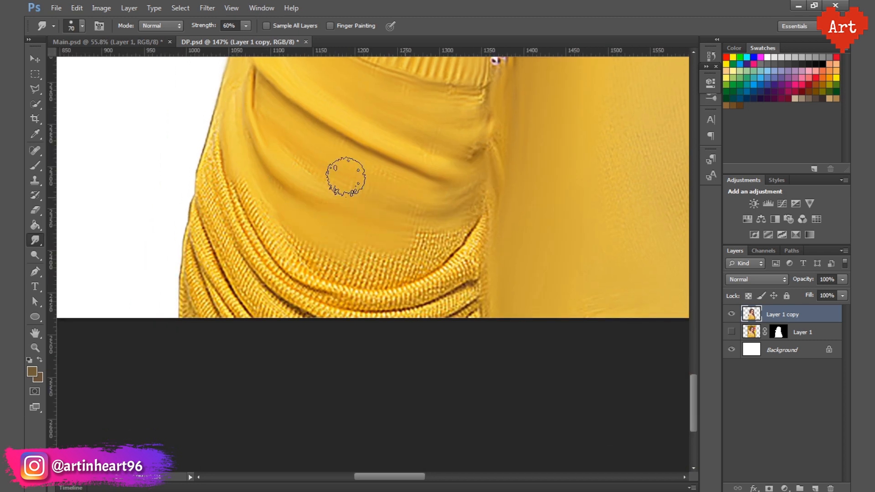
# - Smooth the curved sleeve folds near the canvas's lower edge with a 60 px brush
pyautogui.moveTo(447, 233)
pyautogui.mouseDown()
pyautogui.moveTo(258, 218)
pyautogui.moveTo(474, 237)
pyautogui.mouseUp()
pyautogui.press('[')
pyautogui.press('[')
pyautogui.press(']')
pyautogui.moveTo(215, 140)
pyautogui.mouseDown()
pyautogui.moveTo(239, 232)
pyautogui.moveTo(478, 324)
pyautogui.mouseUp()
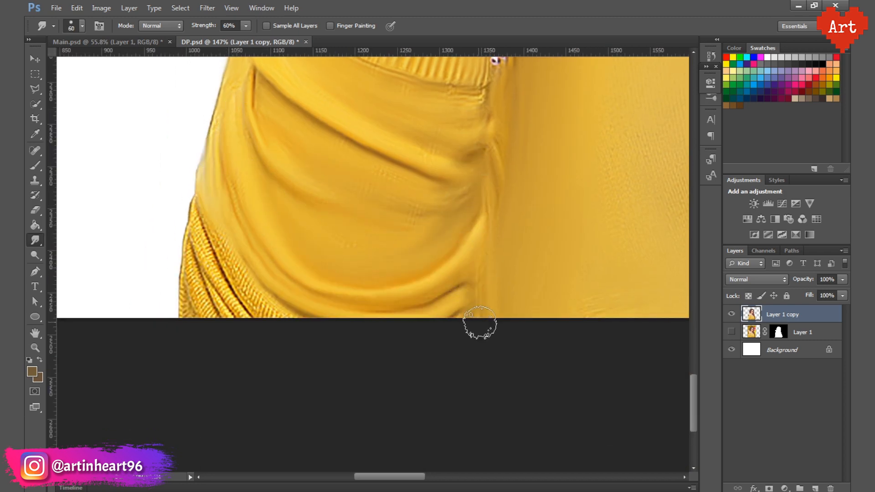
# - Smooth the remaining outer sleeve folds at the canvas's lower corner and save the file
pyautogui.moveTo(200, 216)
pyautogui.mouseDown()
pyautogui.moveTo(223, 318)
pyautogui.moveTo(188, 246)
pyautogui.mouseUp()
pyautogui.hotkey('ctrl', '-')
pyautogui.hotkey('ctrl', '-')
pyautogui.hotkey('ctrl', '-')
pyautogui.moveTo(368, 147); pyautogui.dragTo(326, 239)
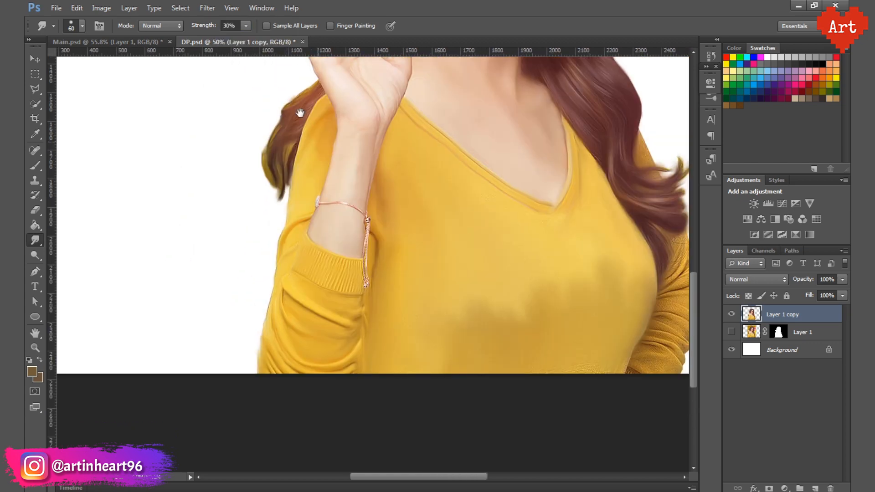
pyautogui.moveTo(588, 292)
pyautogui.mouseDown()
pyautogui.moveTo(301, 311)
pyautogui.moveTo(363, 287)
pyautogui.mouseUp()
pyautogui.hotkey('ctrl', 's')
# - Soften the hair edge at the temple above the ear with a 60 px smudge brush at 30% strength
pyautogui.moveTo(302, 114); pyautogui.dragTo(416, 410)
pyautogui.scroll(5, 416, 281)
pyautogui.scroll(6, 277, 253)
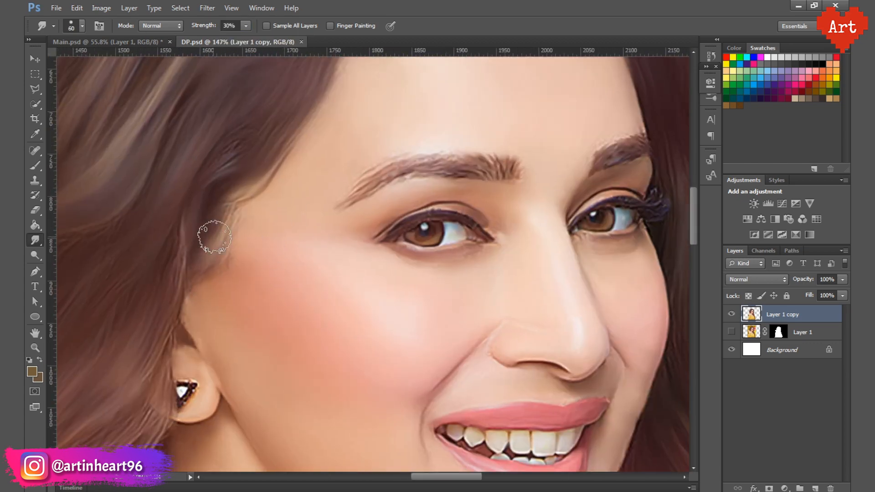
pyautogui.moveTo(215, 237); pyautogui.dragTo(212, 265)
pyautogui.moveTo(182, 293); pyautogui.dragTo(156, 339)
# - Smudge the hair along the crown's outer edge at 30% strength and save the file
pyautogui.hotkey('ctrl', '-')
pyautogui.hotkey('ctrl', '-')
pyautogui.hotkey('ctrl', '-')
pyautogui.scroll(10, 353, 138)
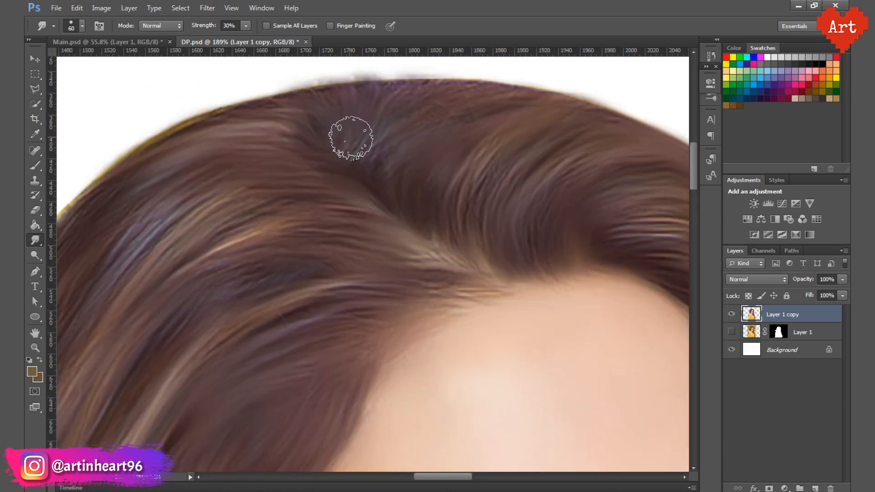
pyautogui.moveTo(378, 91); pyautogui.dragTo(495, 96)
pyautogui.hotkey('ctrl', 's')
# - Examine the whole smudged portrait at reduced magnification for leftover rough areas
pyautogui.hotkey('ctrl', '-')
pyautogui.hotkey('ctrl', '-')
pyautogui.moveTo(401, 417); pyautogui.dragTo(294, 283)
pyautogui.hotkey('ctrl', '-')
pyautogui.hotkey('ctrl', '-')
pyautogui.moveTo(314, 363); pyautogui.dragTo(341, 316)
pyautogui.scroll(-1, 467, 200)
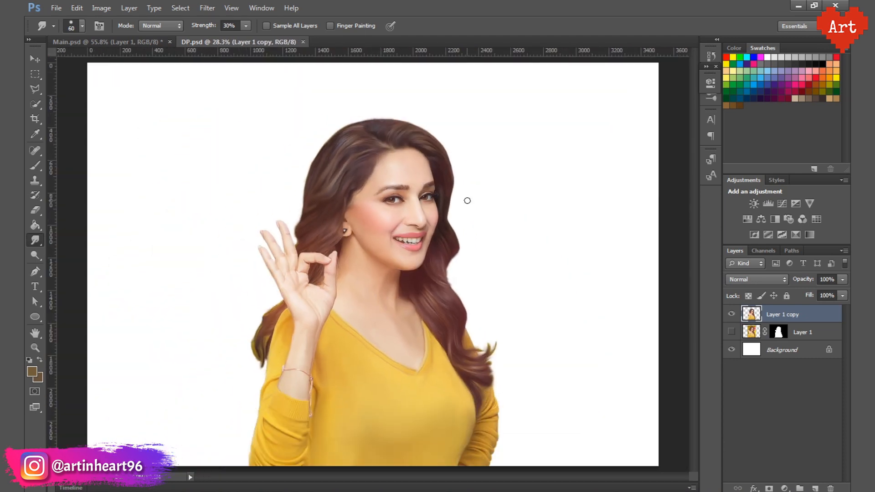
pyautogui.scroll(1, 403, 311)
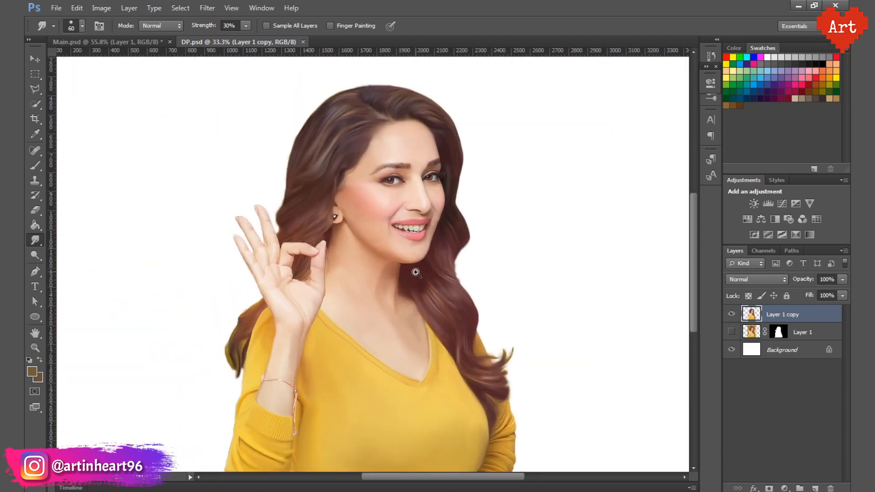
pyautogui.keyDown('ctrl'); pyautogui.keyDown('alt'); pyautogui.click(315, 266); pyautogui.keyUp('alt'); pyautogui.keyUp('ctrl')
pyautogui.scroll(1, 385, 395)
# - Convert the locked Background into a regular layer and fill it with a brown of hue 32
pyautogui.doubleClick(793, 349)
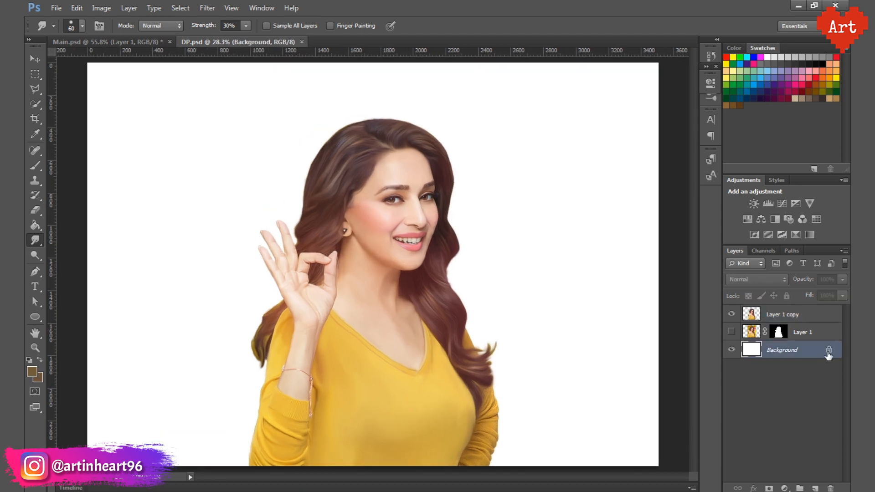
pyautogui.click(532, 160)
pyautogui.click(32, 373)
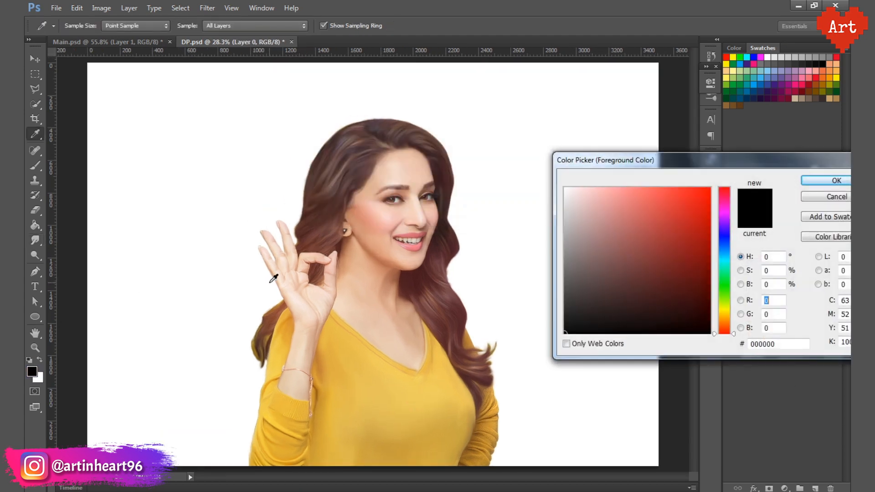
pyautogui.moveTo(723, 332); pyautogui.dragTo(723, 320)
pyautogui.click(661, 264)
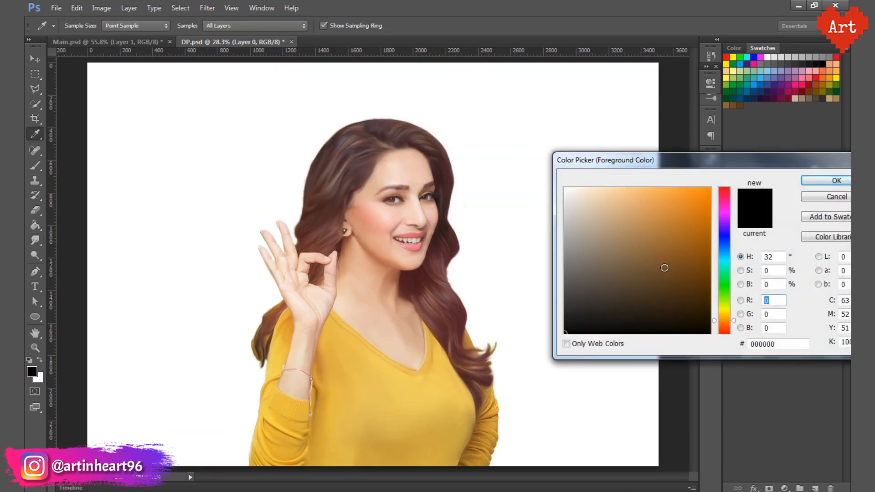
pyautogui.click(816, 182)
pyautogui.press('g')
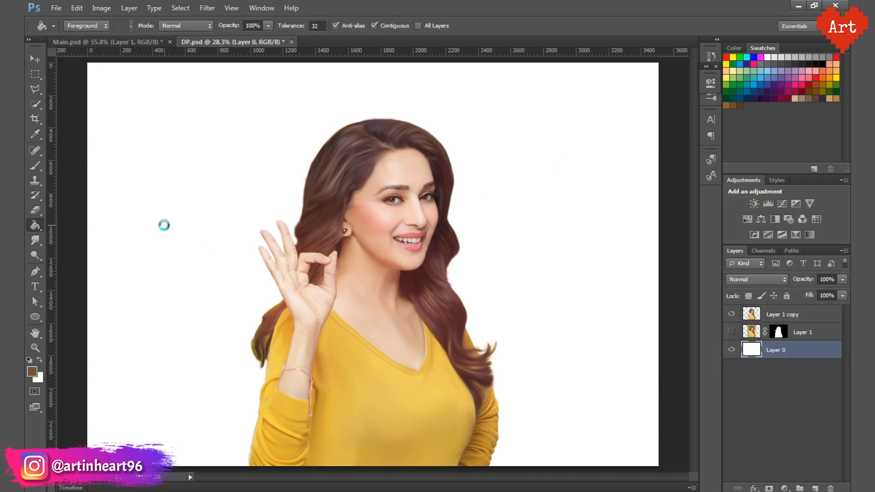
pyautogui.click(164, 225)
# - Try the muted brown #6a5842 as the background layer's fill
pyautogui.click(31, 373)
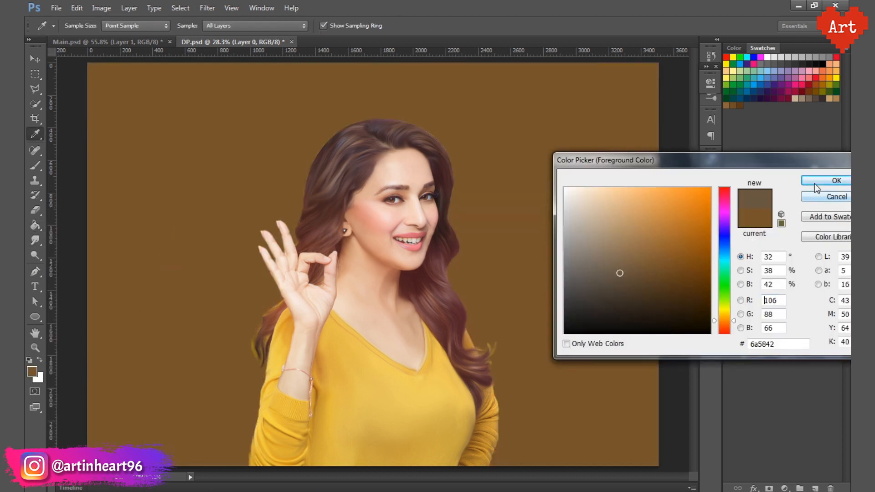
pyautogui.click(816, 182)
pyautogui.click(554, 156)
# - Refill the background layer with a darker shade of the muted brown and save the file
pyautogui.click(31, 372)
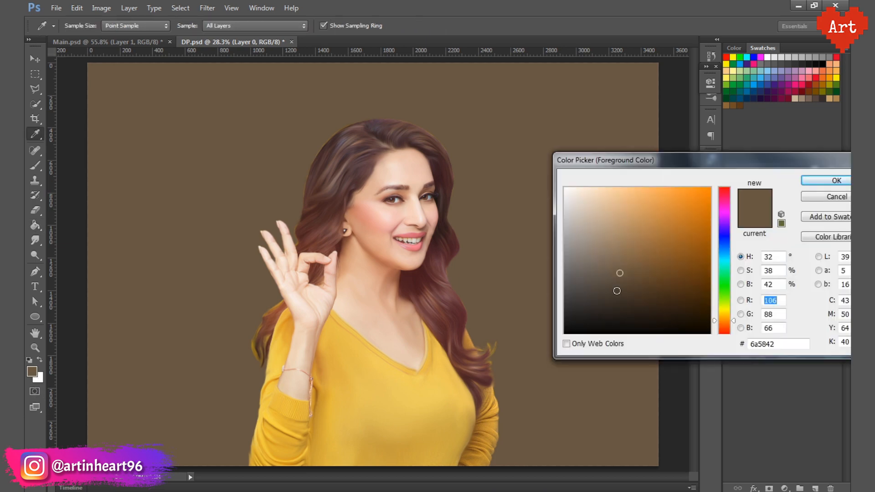
pyautogui.click(617, 287)
pyautogui.click(815, 182)
pyautogui.click(549, 267)
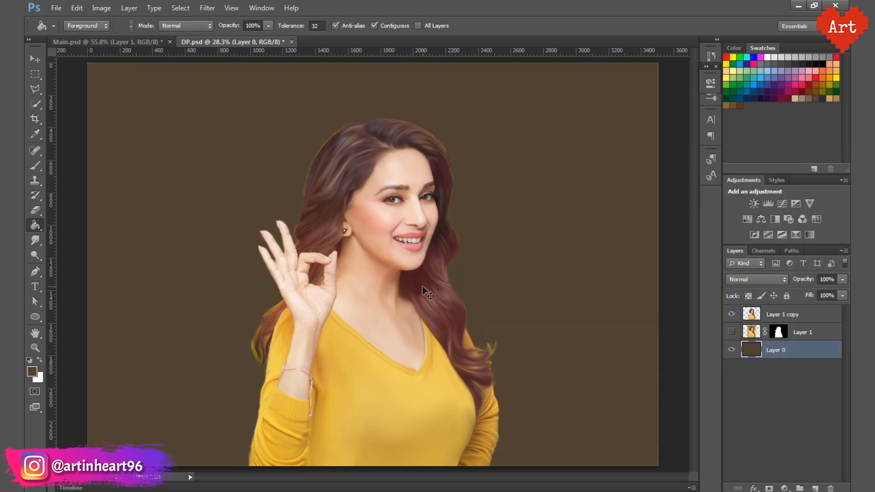
pyautogui.hotkey('ctrl', 's')
# - Copy Layer 1's mask onto Layer 1 copy and set the mask's feather to 5 px
pyautogui.moveTo(422, 213); pyautogui.dragTo(454, 259)
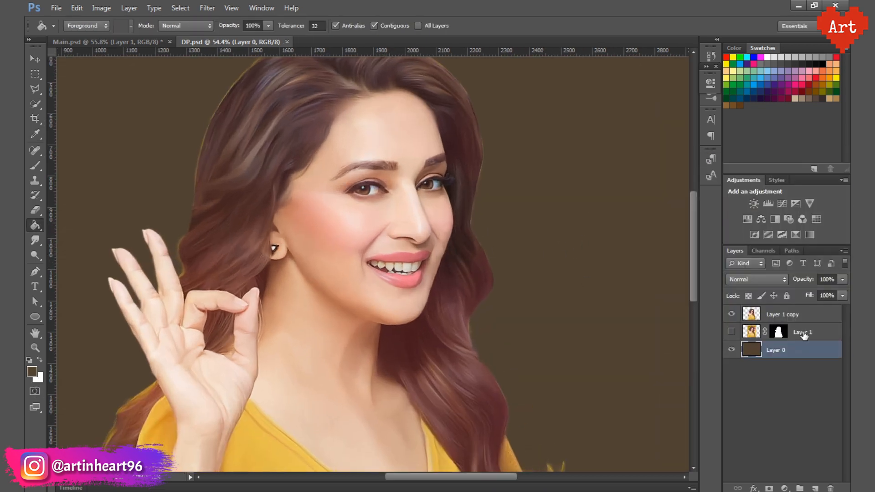
pyautogui.moveTo(779, 332); pyautogui.dragTo(778, 315)
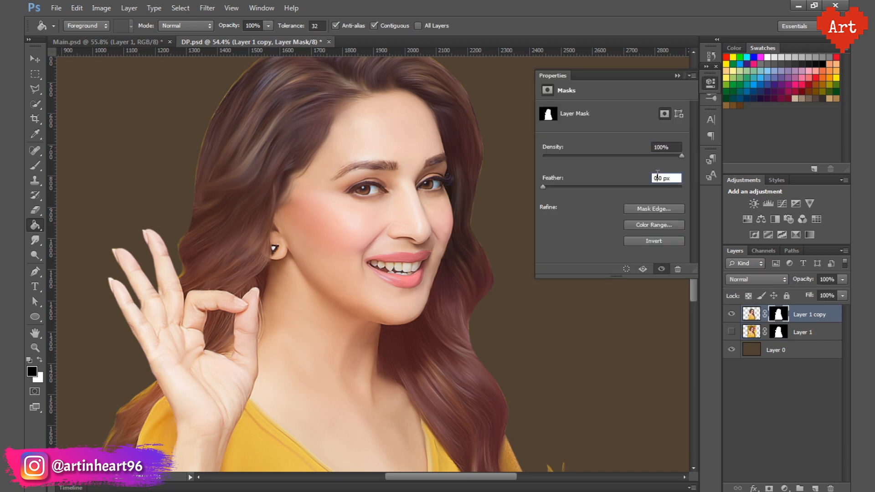
pyautogui.press('BackSpace')
pyautogui.write('4')
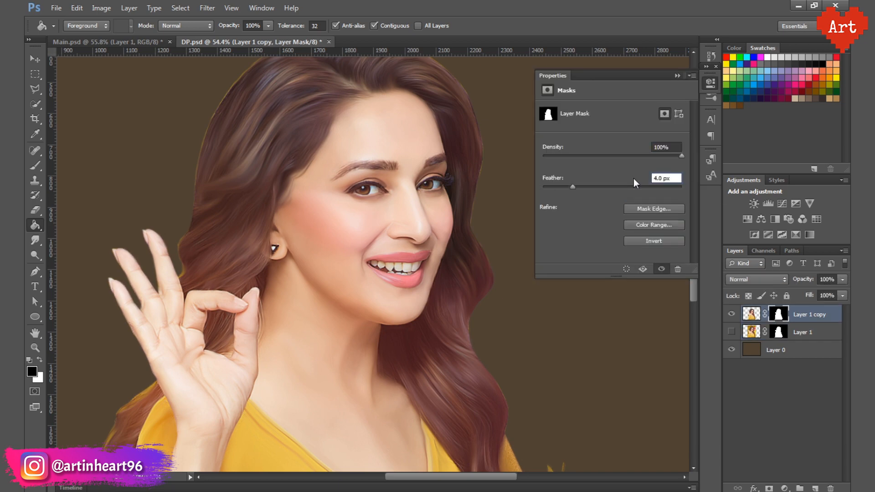
pyautogui.press('BackSpace')
pyautogui.write('5')
pyautogui.press('Return')
pyautogui.click(710, 83)
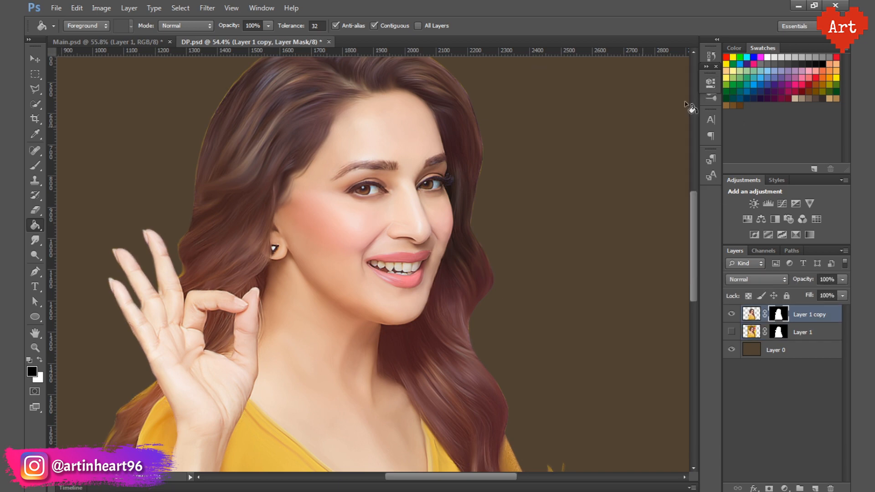
# - Inspect the feathered hair and hand outlines against the brown background, up close and in full view
pyautogui.keyDown('alt'); pyautogui.click(374, 220); pyautogui.keyUp('alt')
pyautogui.moveTo(432, 152); pyautogui.dragTo(443, 195)
pyautogui.keyDown('ctrl'); pyautogui.click(346, 191); pyautogui.keyUp('ctrl')
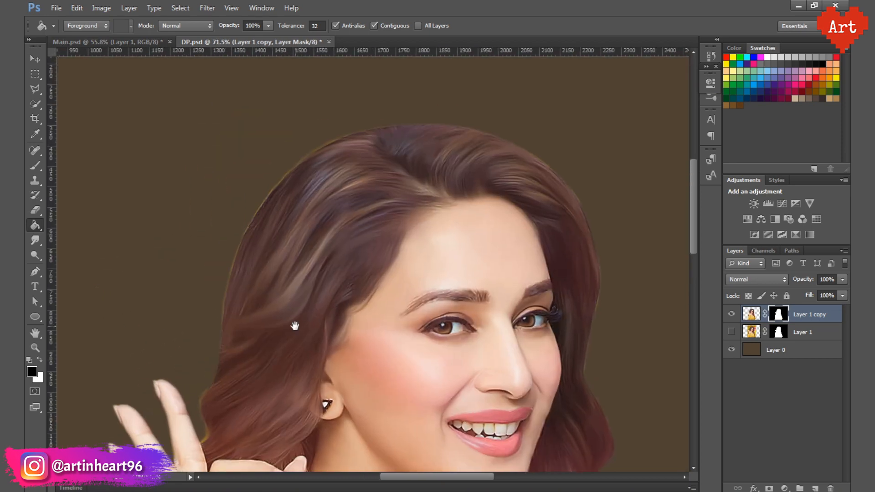
pyautogui.moveTo(295, 326); pyautogui.dragTo(306, 286)
pyautogui.hotkey('ctrl', '0')
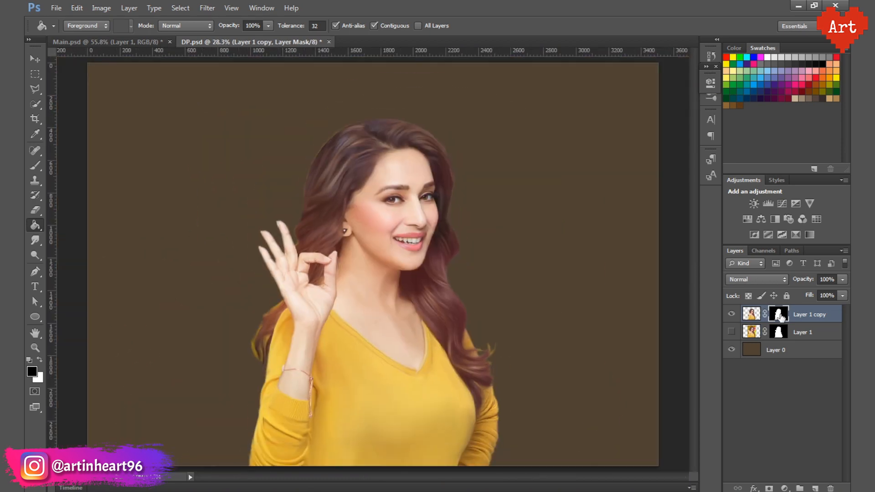
pyautogui.click(808, 353)
# - Smudge the triangular earring on Layer 1 copy with a 15 px brush at 30% strength
pyautogui.keyDown('ctrl'); pyautogui.click(381, 232); pyautogui.keyUp('ctrl')
pyautogui.keyDown('ctrl'); pyautogui.click(321, 259); pyautogui.keyUp('ctrl')
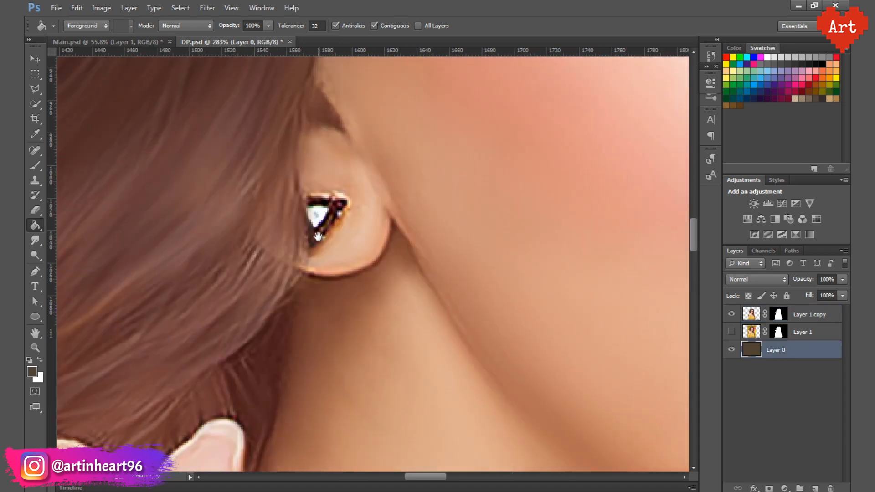
pyautogui.keyDown('ctrl'); pyautogui.click(317, 236); pyautogui.keyUp('ctrl')
pyautogui.click(752, 314)
pyautogui.click(35, 240)
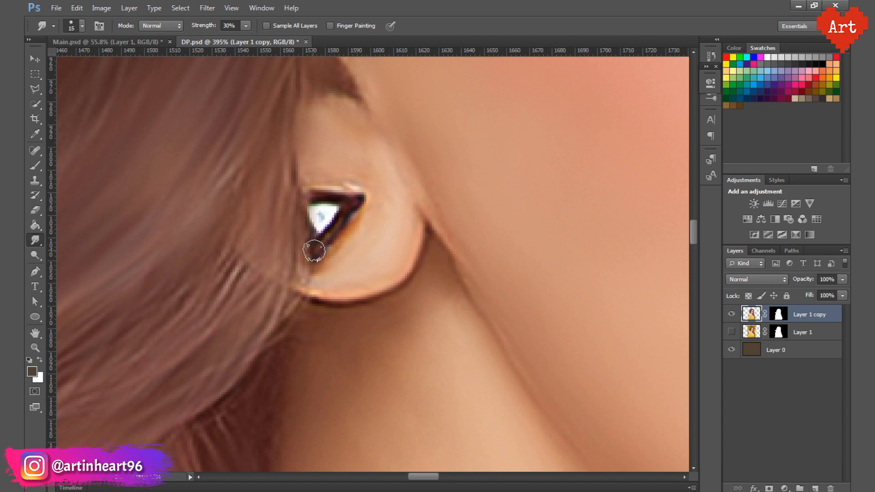
pyautogui.keyDown('ctrl'); pyautogui.keyDown('alt'); pyautogui.click(358, 180); pyautogui.keyUp('alt'); pyautogui.keyUp('ctrl')
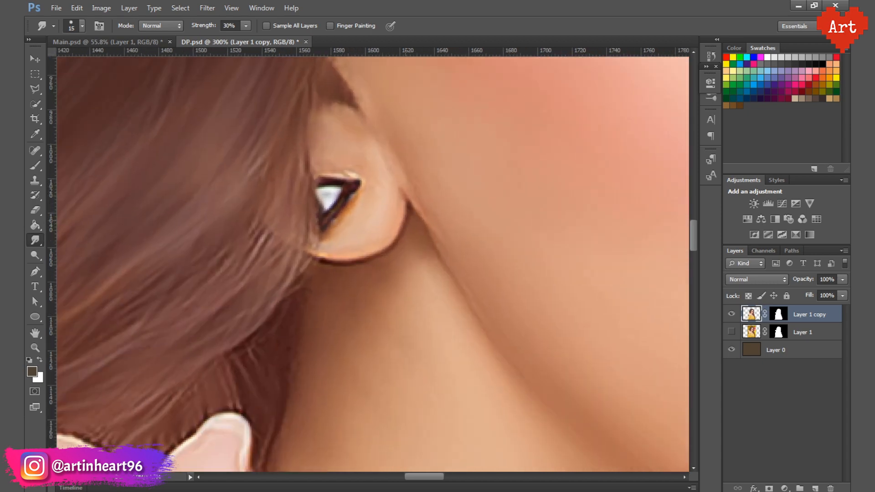
# - Clean up the hair shadow's edge just above the ear with the 15 px smudge brush and save the file
pyautogui.keyDown('ctrl'); pyautogui.keyDown('alt'); pyautogui.click(307, 219); pyautogui.keyUp('alt'); pyautogui.keyUp('ctrl')
pyautogui.keyDown('ctrl'); pyautogui.keyDown('alt'); pyautogui.click(308, 219); pyautogui.keyUp('alt'); pyautogui.keyUp('ctrl')
pyautogui.moveTo(268, 158); pyautogui.dragTo(374, 232)
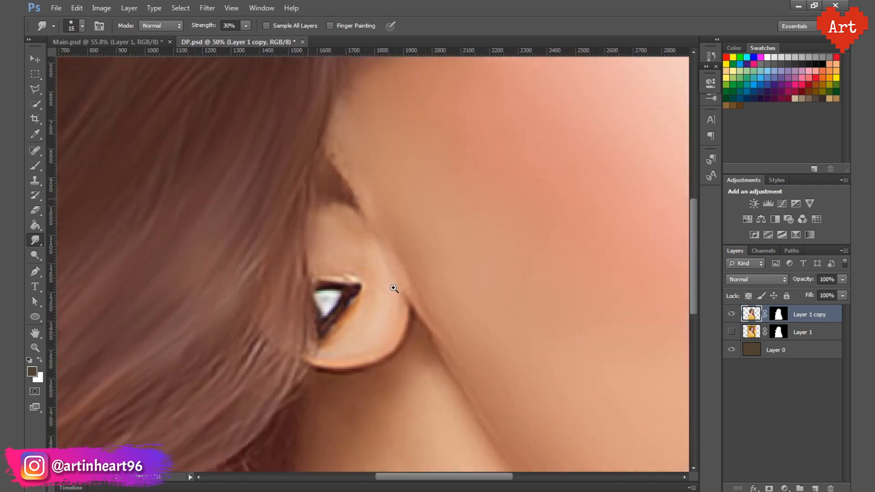
pyautogui.keyDown('ctrl'); pyautogui.keyDown('alt'); pyautogui.click(353, 131); pyautogui.keyUp('alt'); pyautogui.keyUp('ctrl')
pyautogui.keyDown('ctrl'); pyautogui.keyDown('alt'); pyautogui.click(353, 130); pyautogui.keyUp('alt'); pyautogui.keyUp('ctrl')
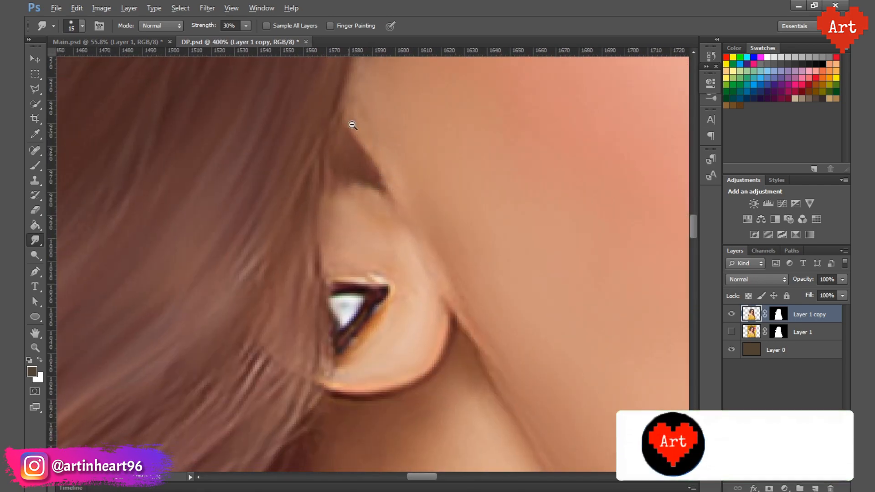
pyautogui.keyDown('ctrl'); pyautogui.keyDown('alt'); pyautogui.click(312, 162); pyautogui.keyUp('alt'); pyautogui.keyUp('ctrl')
pyautogui.keyDown('ctrl'); pyautogui.keyDown('alt'); pyautogui.click(310, 161); pyautogui.keyUp('alt'); pyautogui.keyUp('ctrl')
pyautogui.keyDown('ctrl'); pyautogui.keyDown('alt'); pyautogui.click(310, 161); pyautogui.keyUp('alt'); pyautogui.keyUp('ctrl')
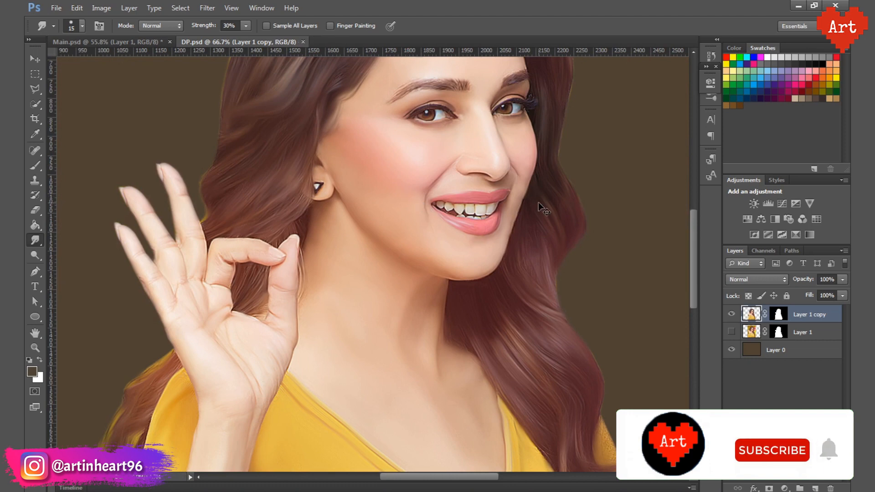
# - Smudge the bracelet chain across the wrist on Layer 1 copy with a 30 px brush at 30% strength
pyautogui.keyDown('ctrl'); pyautogui.keyDown('alt'); pyautogui.click(429, 200); pyautogui.keyUp('alt'); pyautogui.keyUp('ctrl')
pyautogui.moveTo(359, 299); pyautogui.dragTo(363, 241)
pyautogui.moveTo(252, 306); pyautogui.dragTo(281, 427)
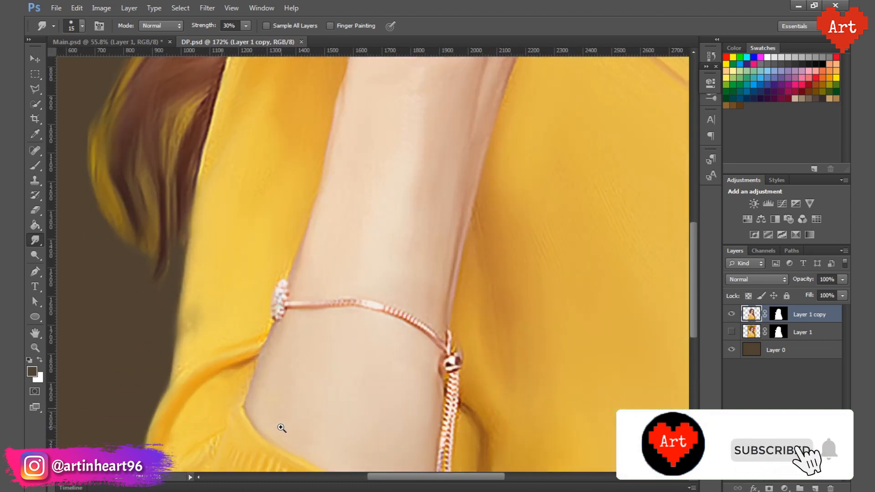
pyautogui.moveTo(277, 310); pyautogui.dragTo(382, 309)
pyautogui.moveTo(437, 340); pyautogui.dragTo(328, 184)
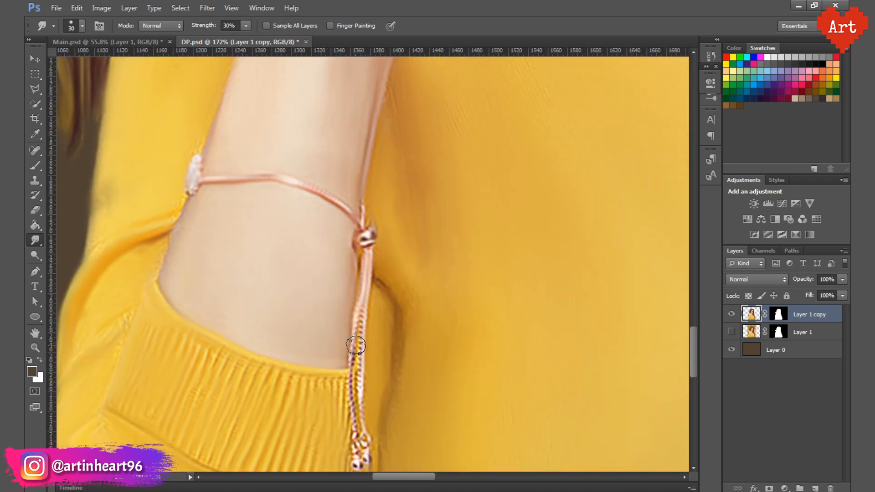
# - Smooth the bracelet's hanging cords beside the sweater cuff with the 30 px smudge brush and save the file
pyautogui.moveTo(400, 379); pyautogui.dragTo(381, 301)
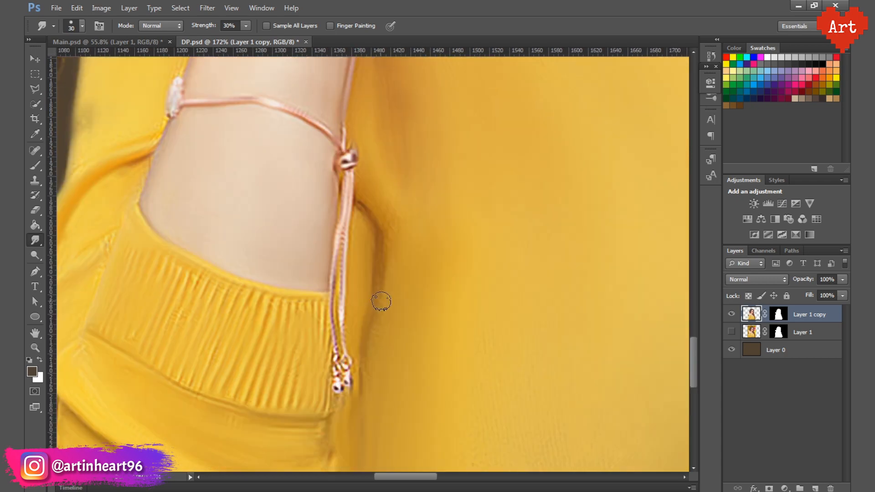
pyautogui.keyDown('alt'); pyautogui.click(347, 268); pyautogui.keyUp('alt')
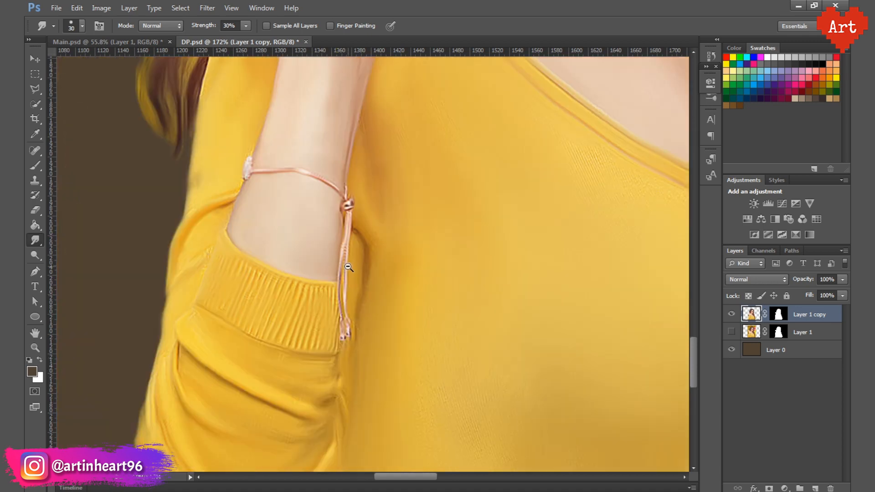
pyautogui.keyDown('alt'); pyautogui.click(348, 268); pyautogui.keyUp('alt')
pyautogui.keyDown('alt'); pyautogui.click(348, 268); pyautogui.keyUp('alt')
pyautogui.moveTo(456, 162); pyautogui.dragTo(393, 327)
pyautogui.keyDown('alt'); pyautogui.click(392, 257); pyautogui.keyUp('alt')
pyautogui.moveTo(396, 226); pyautogui.dragTo(381, 259)
pyautogui.hotkey('ctrl', 's')
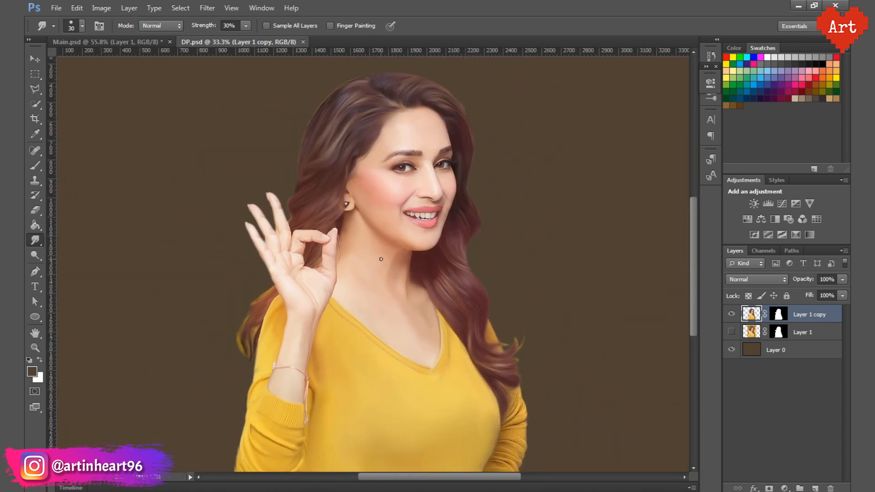
# - Add a new layer above Layer 1 copy and set the Brush tool's foreground colour to a light coral red
pyautogui.click(815, 486)
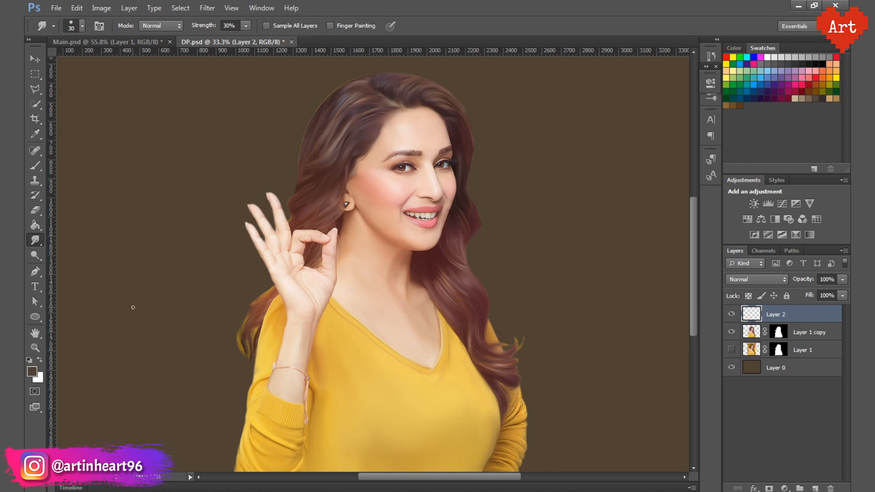
pyautogui.press('b')
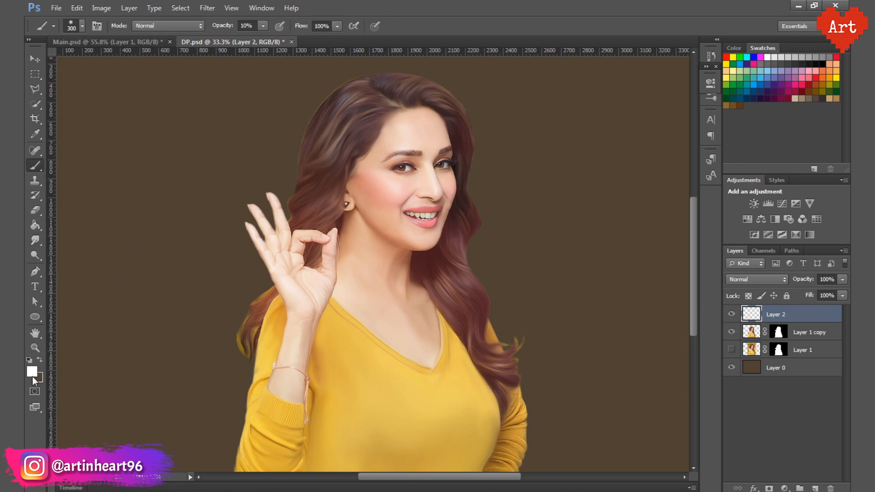
pyautogui.click(32, 375)
pyautogui.click(664, 187)
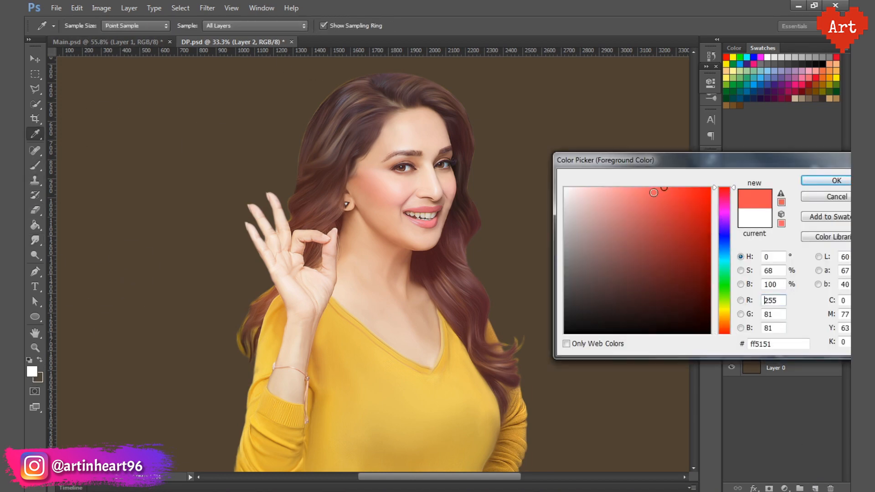
pyautogui.click(645, 187)
pyautogui.click(832, 181)
# - Paint soft coral blush on both cheeks on Layer 2 at 10% opacity, using brush sizes between 90 and 150 px
pyautogui.scroll(2, 463, 217)
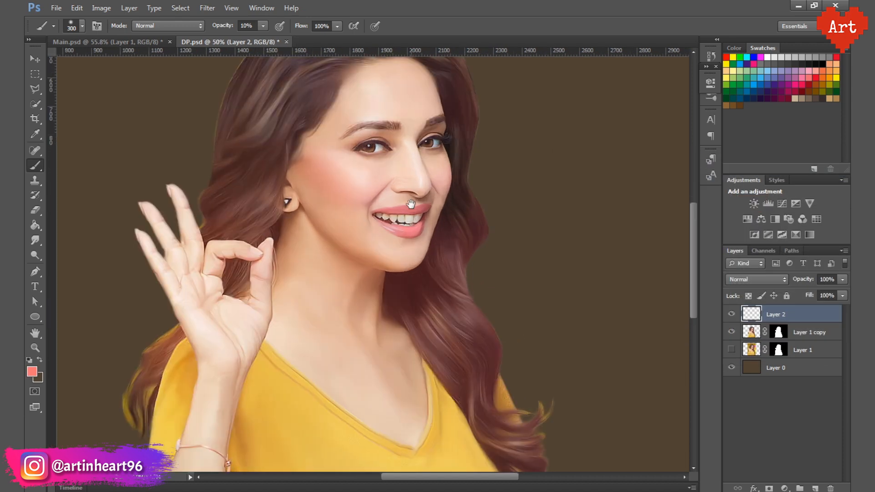
pyautogui.press('[')
pyautogui.moveTo(293, 188)
pyautogui.mouseDown()
pyautogui.moveTo(318, 205)
pyautogui.moveTo(336, 201)
pyautogui.moveTo(291, 191)
pyautogui.mouseUp()
pyautogui.press('[')
pyautogui.press('[')
pyautogui.press('[')
pyautogui.press('[')
pyautogui.press('[')
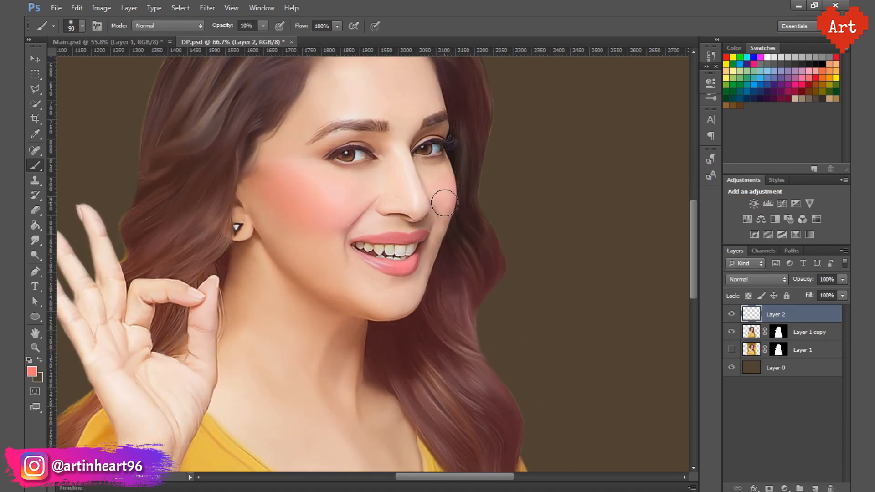
pyautogui.moveTo(361, 216)
pyautogui.mouseDown()
pyautogui.moveTo(372, 237)
pyautogui.moveTo(397, 223)
pyautogui.mouseUp()
pyautogui.press(']')
pyautogui.press(']')
pyautogui.press(']')
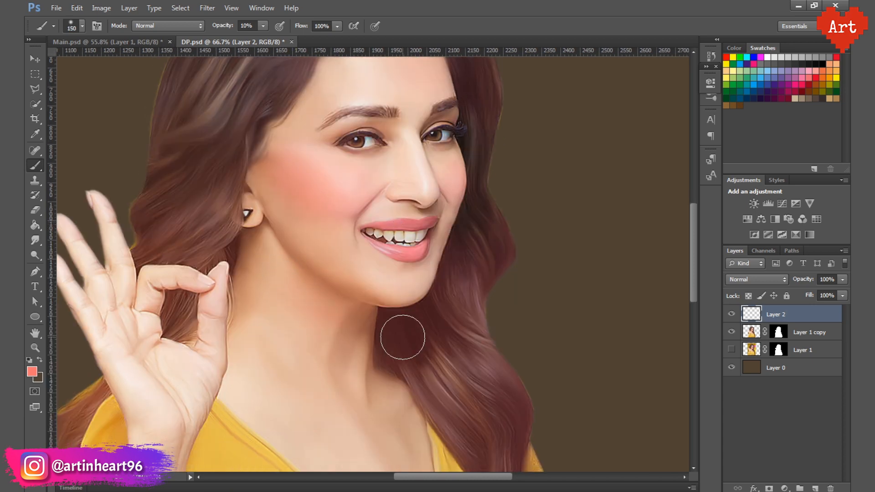
# - Check the blush in full view and up close, comparing the face with Layer 2 hidden and shown
pyautogui.scroll(-1, 373, 323)
pyautogui.scroll(-1, 408, 383)
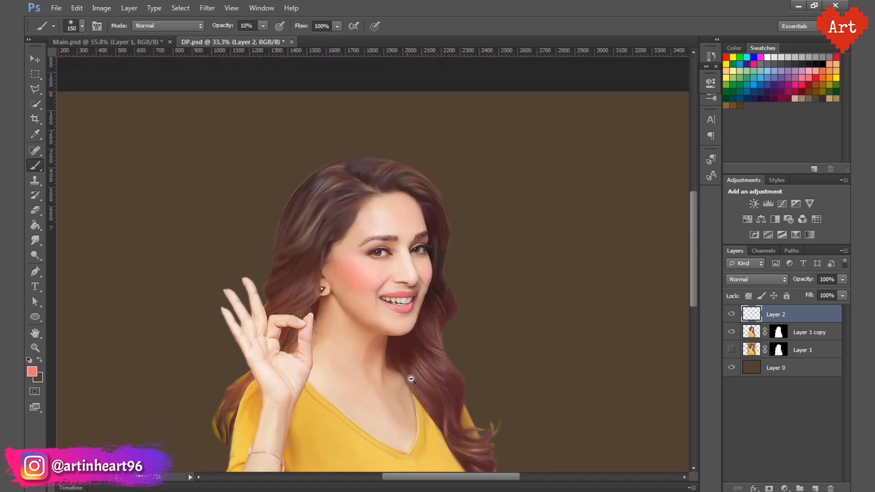
pyautogui.moveTo(406, 362); pyautogui.dragTo(408, 332)
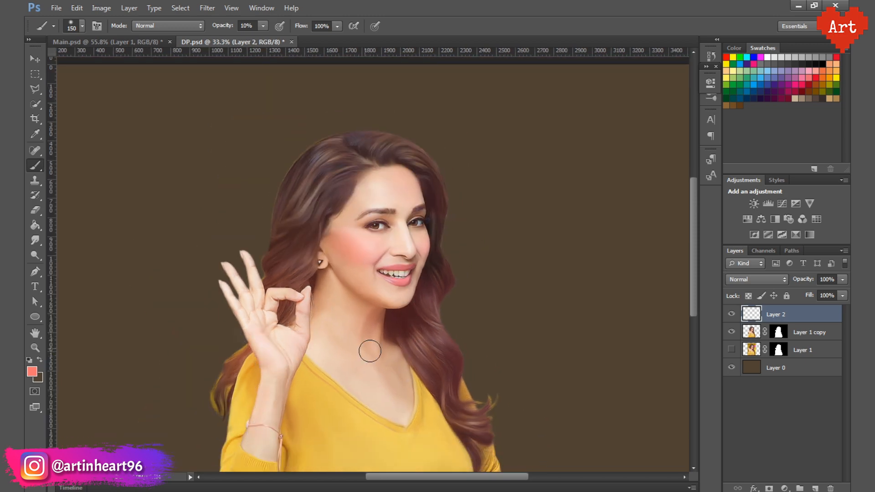
pyautogui.click(393, 268)
pyautogui.moveTo(379, 265); pyautogui.dragTo(387, 292)
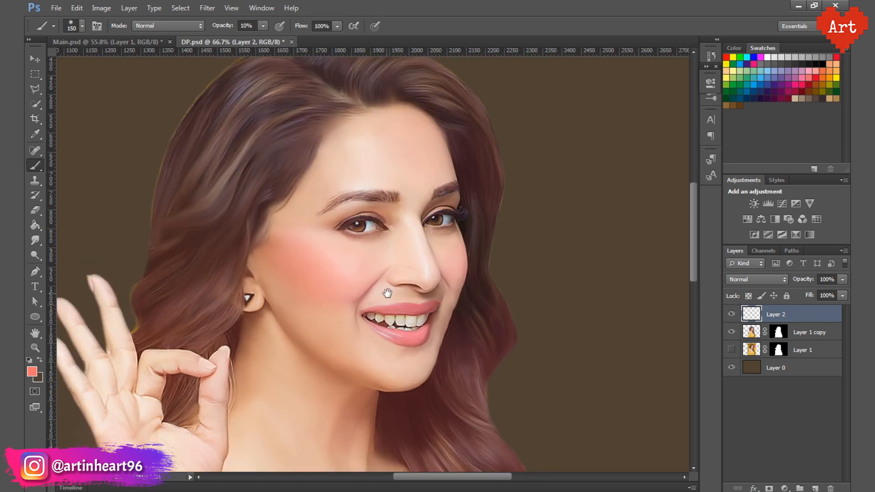
pyautogui.click(730, 314)
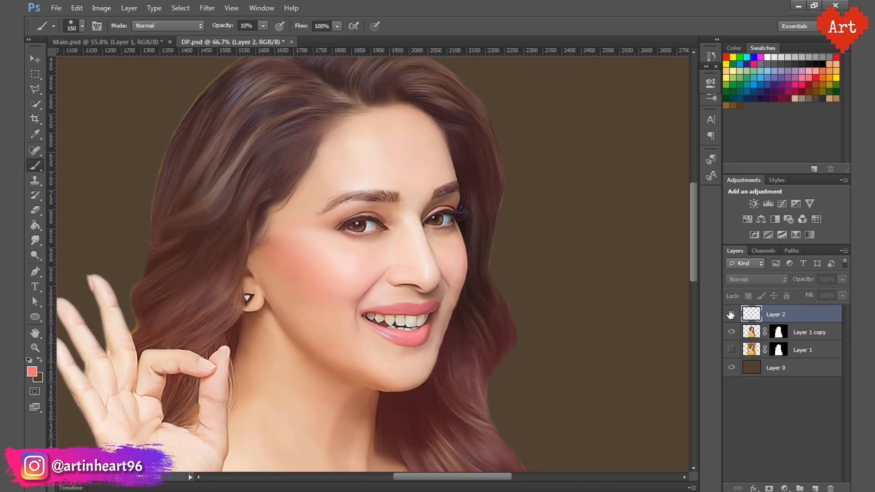
pyautogui.click(731, 314)
# - Add a new layer above Layer 2 and set the brush to bright red at 30% opacity
pyautogui.keyDown('ctrl'); pyautogui.click(430, 320); pyautogui.keyUp('ctrl')
pyautogui.keyDown('ctrl'); pyautogui.click(430, 320); pyautogui.keyUp('ctrl')
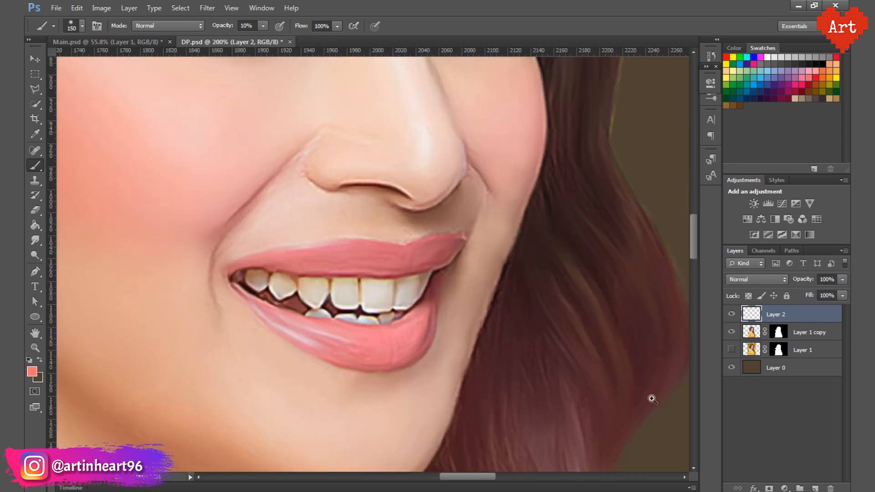
pyautogui.click(814, 488)
pyautogui.click(32, 372)
pyautogui.moveTo(670, 202); pyautogui.dragTo(716, 204)
pyautogui.press('Return')
pyautogui.press('b')
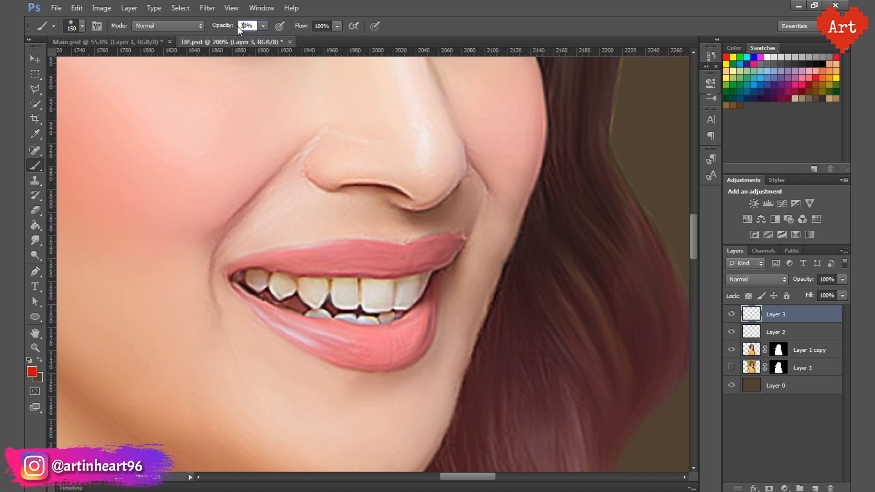
pyautogui.press('Return')
# - Paint the upper lip red on Layer 3 with a much smaller brush
pyautogui.press('[')
pyautogui.press('[')
pyautogui.press('[')
pyautogui.press('[')
pyautogui.press('[')
pyautogui.press('[')
pyautogui.press('[')
pyautogui.press('[')
pyautogui.press('[')
pyautogui.press('[')
pyautogui.press('[')
pyautogui.moveTo(447, 252)
pyautogui.mouseDown()
pyautogui.moveTo(394, 262)
pyautogui.moveTo(327, 252)
pyautogui.moveTo(383, 264)
pyautogui.moveTo(309, 254)
pyautogui.moveTo(323, 253)
pyautogui.moveTo(283, 259)
pyautogui.moveTo(292, 267)
pyautogui.moveTo(261, 261)
pyautogui.moveTo(235, 273)
pyautogui.moveTo(239, 290)
pyautogui.moveTo(272, 329)
pyautogui.mouseUp()
# - Undo the stray stroke at the lip's edge and paint the lower lip red with 25 and 15 px brushes
pyautogui.press('[')
pyautogui.press('[')
pyautogui.press('[')
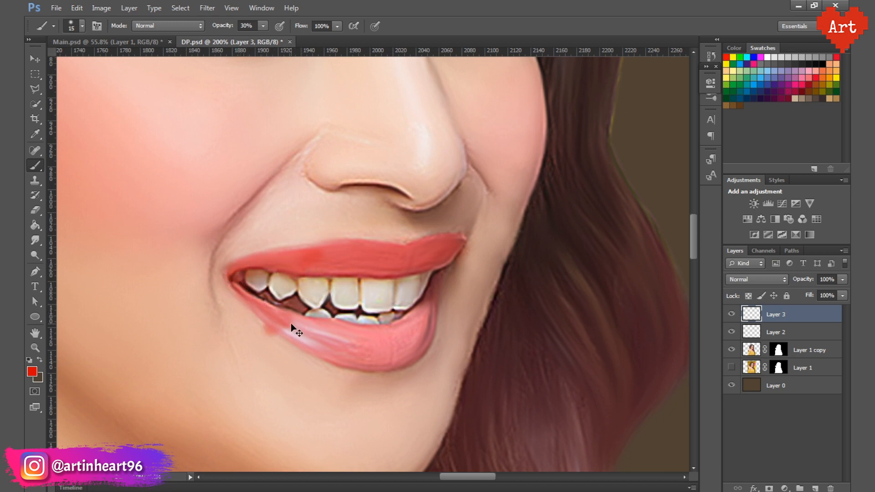
pyautogui.hotkey('ctrl', 'z')
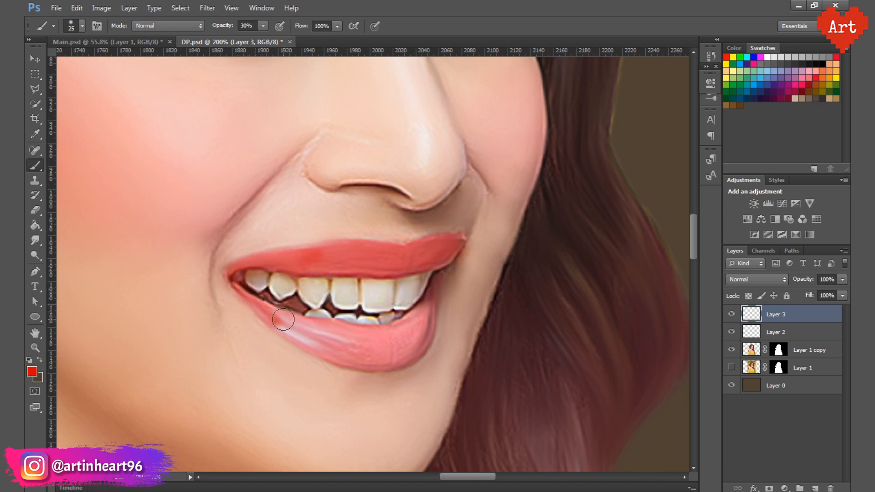
pyautogui.press(']')
pyautogui.moveTo(283, 320)
pyautogui.mouseDown()
pyautogui.moveTo(374, 340)
pyautogui.moveTo(381, 352)
pyautogui.moveTo(359, 358)
pyautogui.moveTo(412, 340)
pyautogui.moveTo(420, 318)
pyautogui.moveTo(400, 330)
pyautogui.moveTo(416, 321)
pyautogui.mouseUp()
pyautogui.press('[')
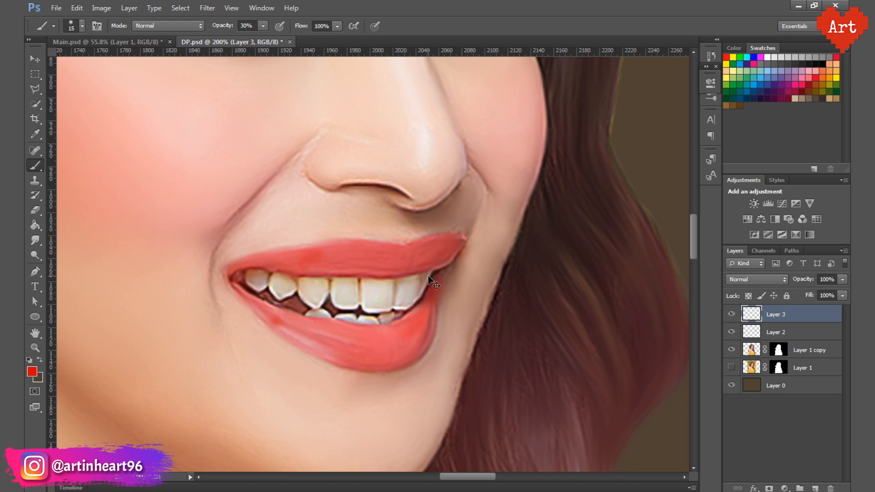
# - Set the blend mode of the lip colour on Layer 3 to Color Burn
pyautogui.keyDown('ctrl'); pyautogui.keyDown('alt'); pyautogui.click(439, 271); pyautogui.keyUp('alt'); pyautogui.keyUp('ctrl')
pyautogui.keyDown('ctrl'); pyautogui.keyDown('alt'); pyautogui.click(439, 272); pyautogui.keyUp('alt'); pyautogui.keyUp('ctrl')
pyautogui.moveTo(435, 265); pyautogui.dragTo(402, 283)
pyautogui.click(756, 279)
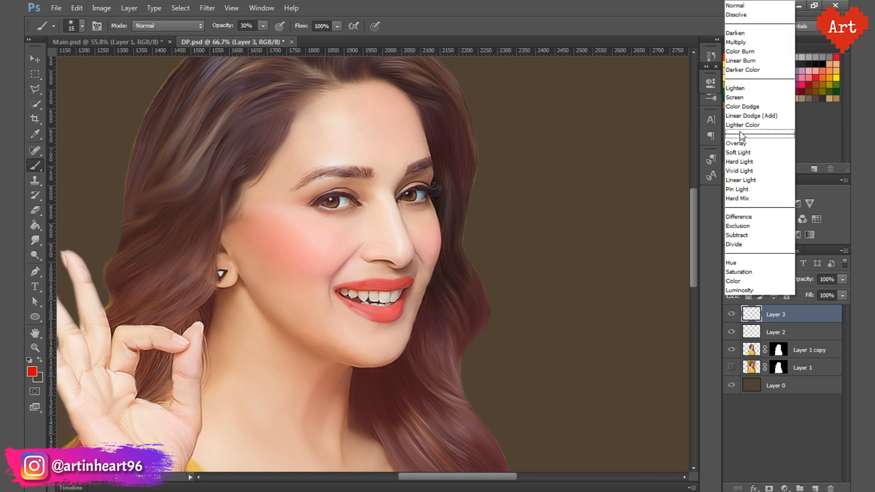
pyautogui.click(742, 56)
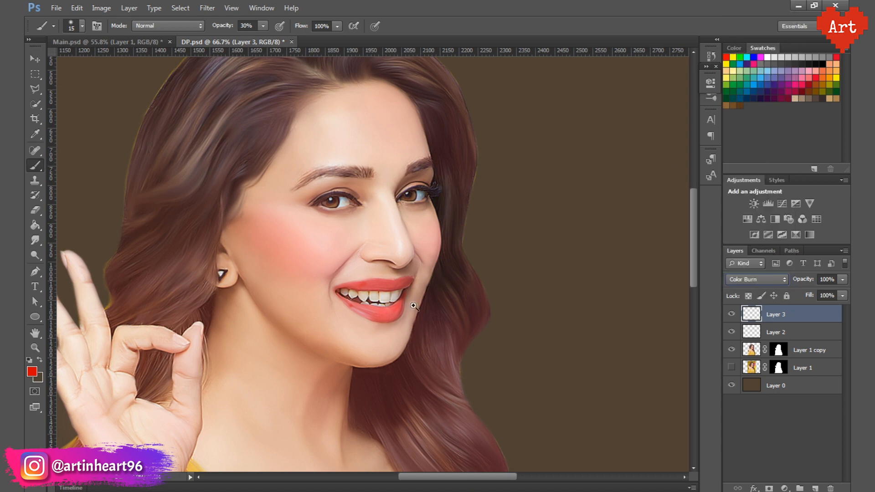
# - Choose the Eraser tool to correct the lip colour on Layer 3
pyautogui.keyDown('ctrl'); pyautogui.keyDown('alt'); pyautogui.click(372, 296); pyautogui.keyUp('alt'); pyautogui.keyUp('ctrl')
pyautogui.keyDown('ctrl'); pyautogui.keyDown('alt'); pyautogui.click(372, 295); pyautogui.keyUp('alt'); pyautogui.keyUp('ctrl')
pyautogui.moveTo(331, 258); pyautogui.dragTo(394, 340)
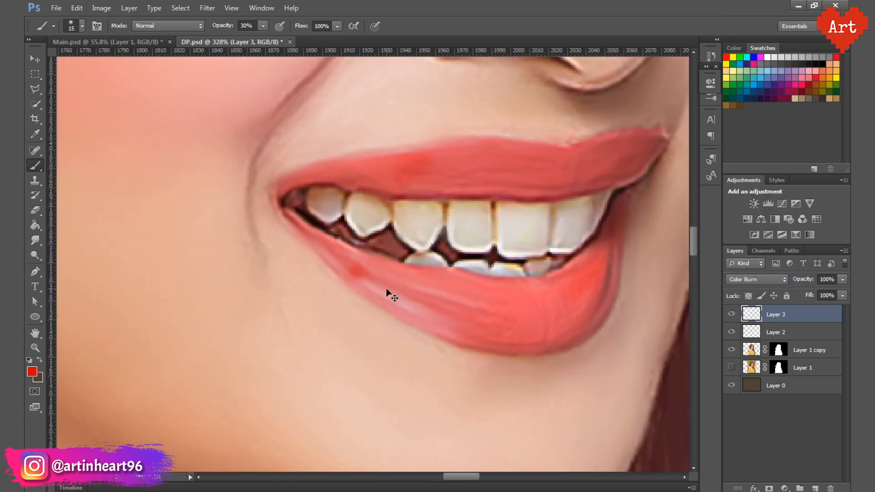
pyautogui.click(35, 210)
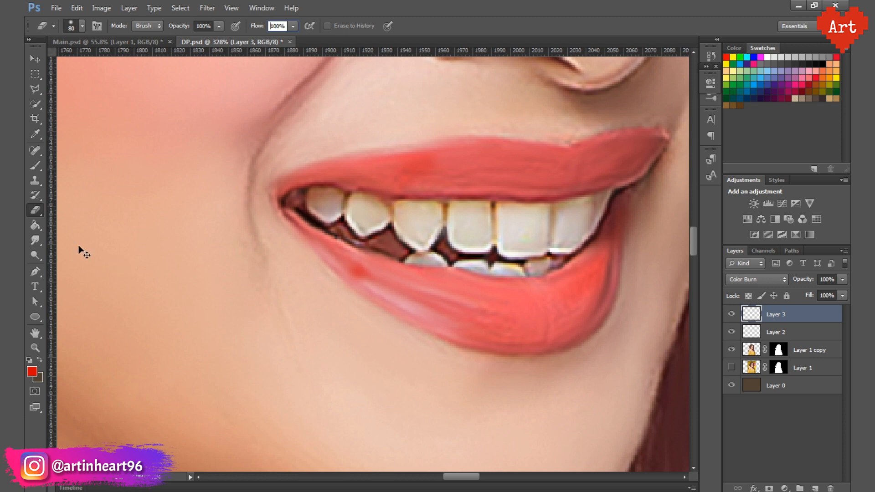
pyautogui.click(75, 28)
pyautogui.click(129, 54)
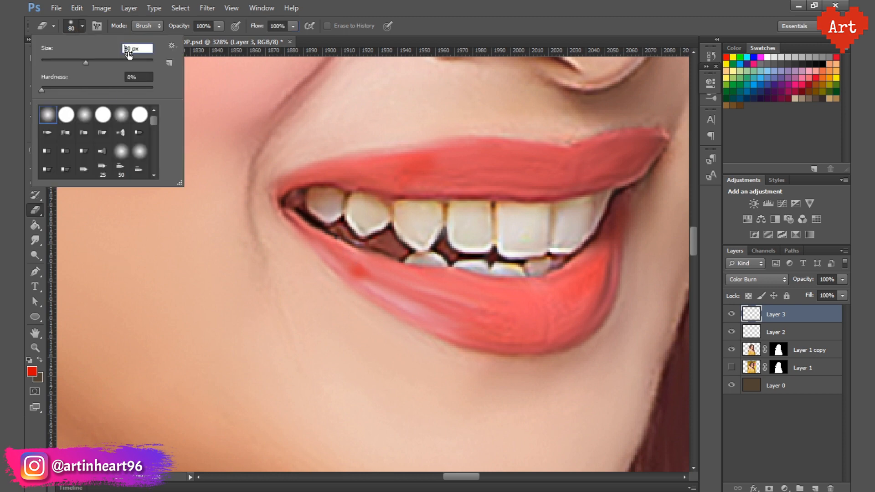
pyautogui.press('BackSpace')
pyautogui.press('Return')
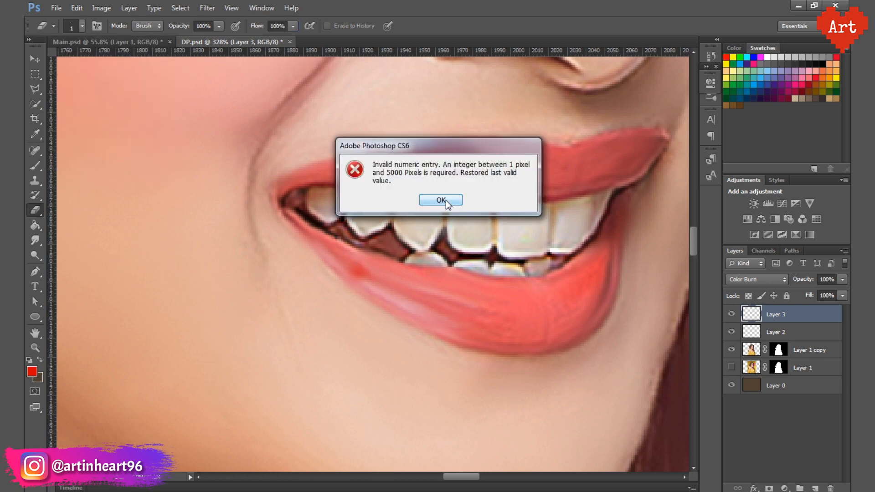
pyautogui.click(446, 200)
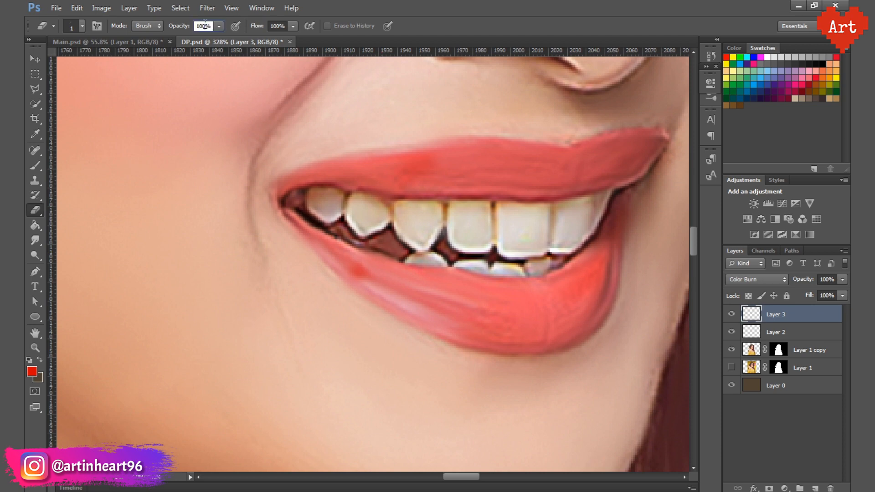
# - Fade the uneven red patches on the lips with a 25 px eraser at 10% opacity and save the file
pyautogui.write('10')
pyautogui.press('[')
pyautogui.press('[')
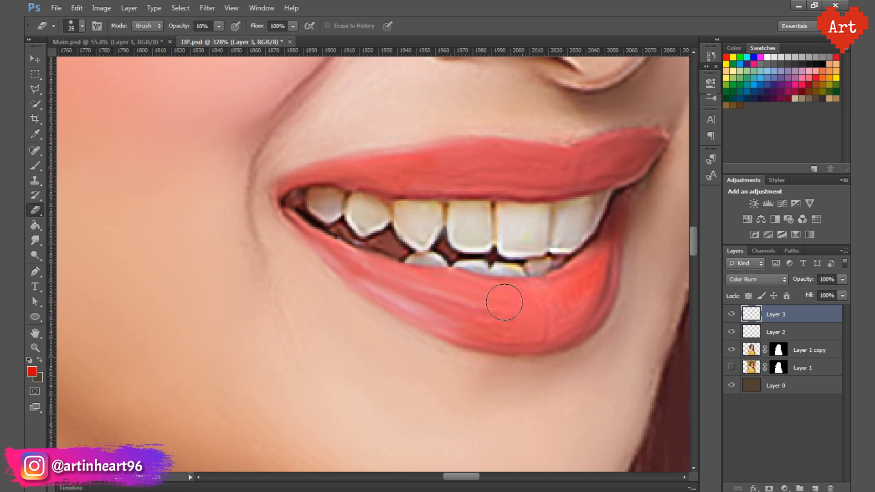
pyautogui.keyDown('alt'); pyautogui.click(414, 205); pyautogui.keyUp('alt')
pyautogui.keyDown('alt'); pyautogui.click(414, 204); pyautogui.keyUp('alt')
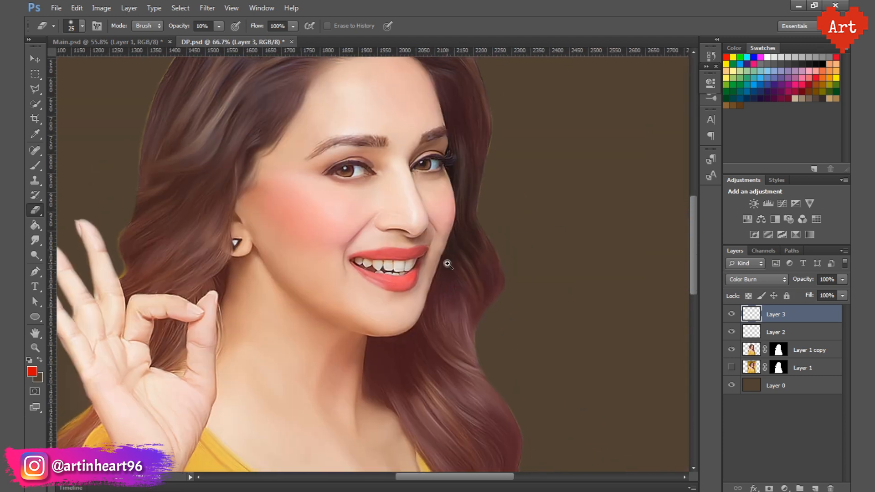
pyautogui.keyDown('alt'); pyautogui.click(376, 253); pyautogui.keyUp('alt')
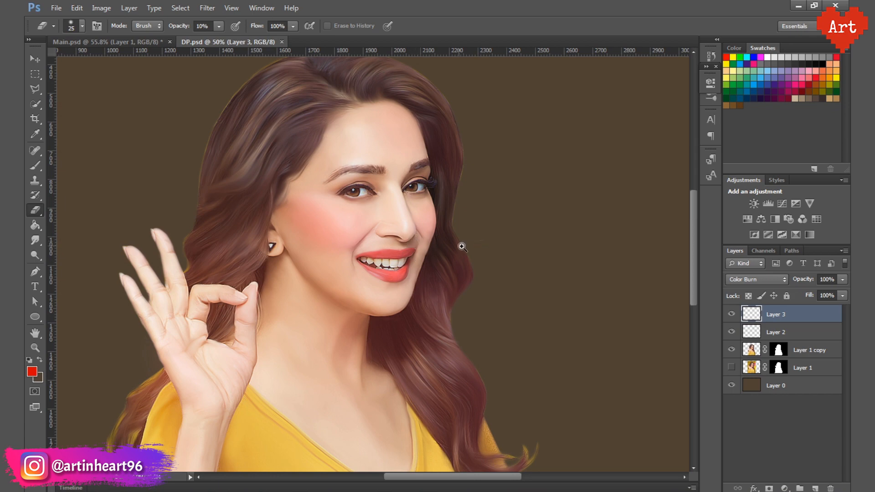
# - Add a new layer above Layer 3 and set the Brush tool's foreground colour to white (ffffff)
pyautogui.moveTo(392, 272); pyautogui.dragTo(456, 348)
pyautogui.moveTo(428, 209); pyautogui.dragTo(427, 237)
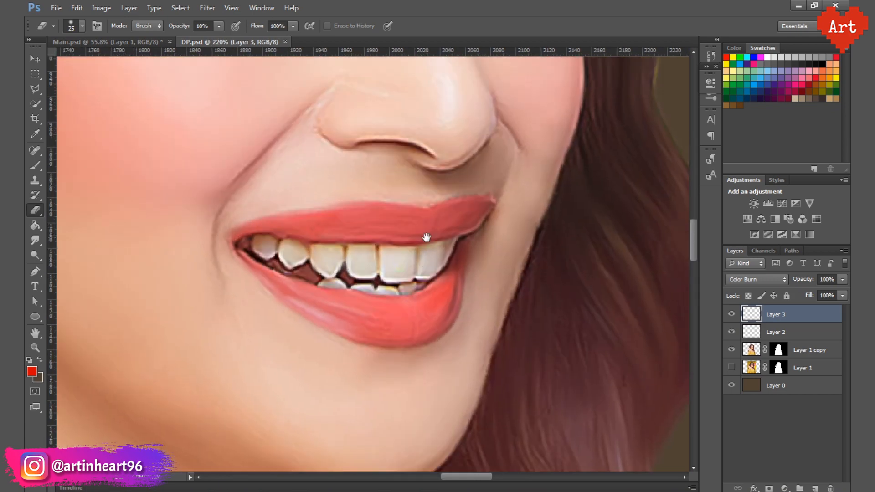
pyautogui.click(815, 488)
pyautogui.press('b')
pyautogui.click(32, 371)
pyautogui.click(568, 188)
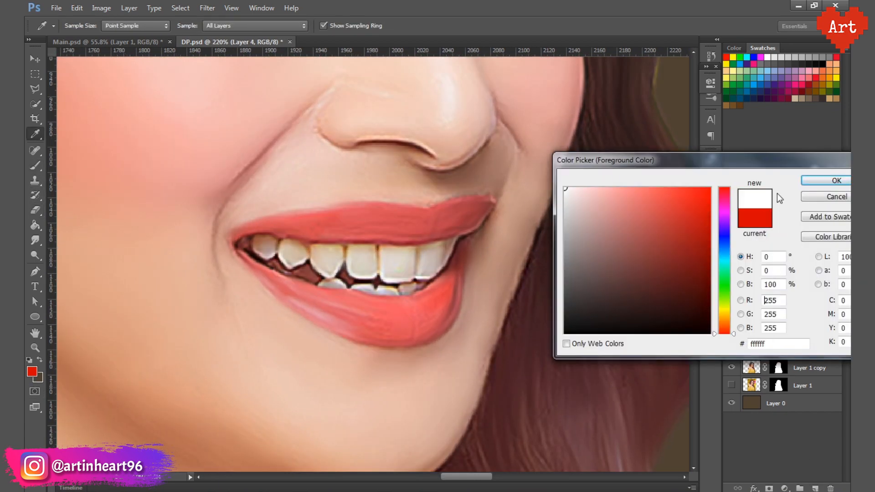
pyautogui.click(830, 182)
# - Paint the two large front upper teeth white on Layer 4 with a 15 px brush at 40% opacity
pyautogui.moveTo(388, 261); pyautogui.dragTo(398, 269)
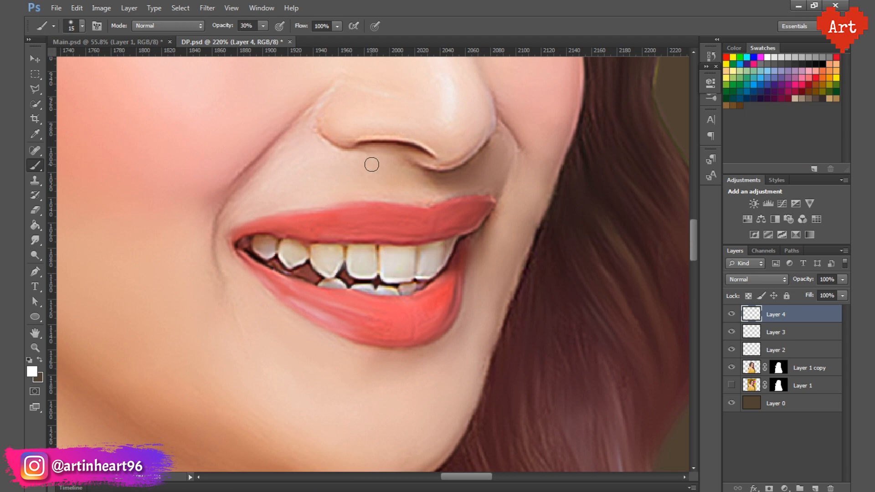
pyautogui.click(420, 239)
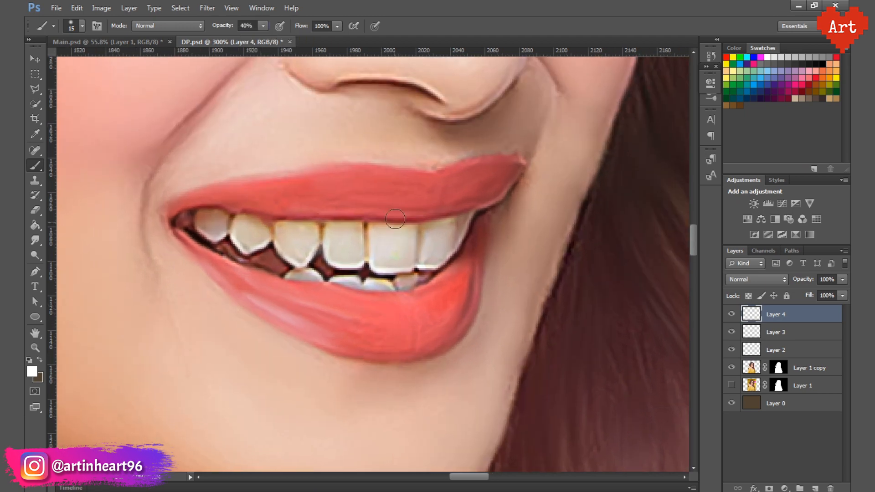
pyautogui.moveTo(376, 232)
pyautogui.mouseDown()
pyautogui.moveTo(407, 233)
pyautogui.moveTo(396, 260)
pyautogui.moveTo(380, 248)
pyautogui.moveTo(394, 238)
pyautogui.moveTo(385, 257)
pyautogui.moveTo(444, 236)
pyautogui.moveTo(434, 232)
pyautogui.moveTo(431, 252)
pyautogui.mouseUp()
pyautogui.press(']')
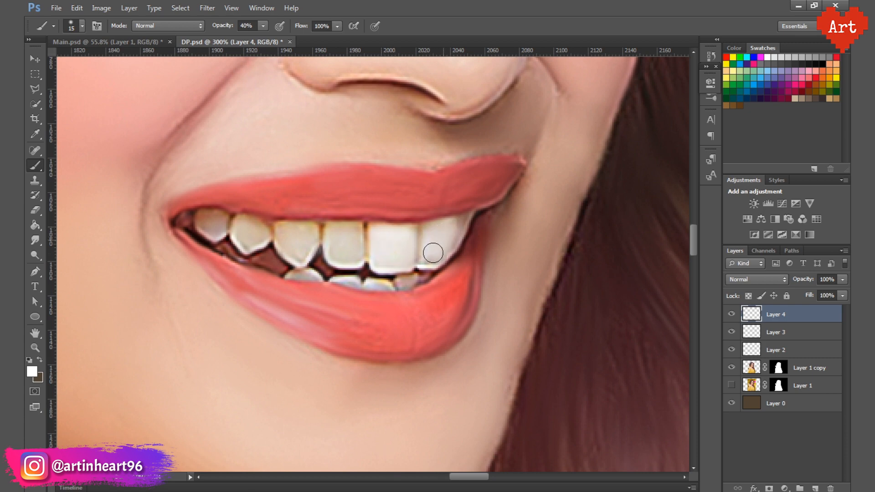
# - Paint the remaining upper teeth and the lower teeth white at 40% opacity, reducing the brush to 8 px for the small ones
pyautogui.press('[')
pyautogui.press('[')
pyautogui.press('[')
pyautogui.press(']')
pyautogui.press(']')
pyautogui.press(']')
pyautogui.press(']')
pyautogui.moveTo(344, 240)
pyautogui.mouseDown()
pyautogui.moveTo(305, 233)
pyautogui.moveTo(300, 255)
pyautogui.moveTo(294, 232)
pyautogui.moveTo(302, 247)
pyautogui.moveTo(291, 253)
pyautogui.moveTo(284, 232)
pyautogui.moveTo(298, 252)
pyautogui.mouseUp()
pyautogui.press('[')
pyautogui.press('[')
pyautogui.moveTo(244, 227)
pyautogui.mouseDown()
pyautogui.moveTo(244, 245)
pyautogui.moveTo(261, 236)
pyautogui.moveTo(219, 229)
pyautogui.moveTo(219, 218)
pyautogui.moveTo(216, 232)
pyautogui.moveTo(204, 220)
pyautogui.mouseUp()
pyautogui.press('[')
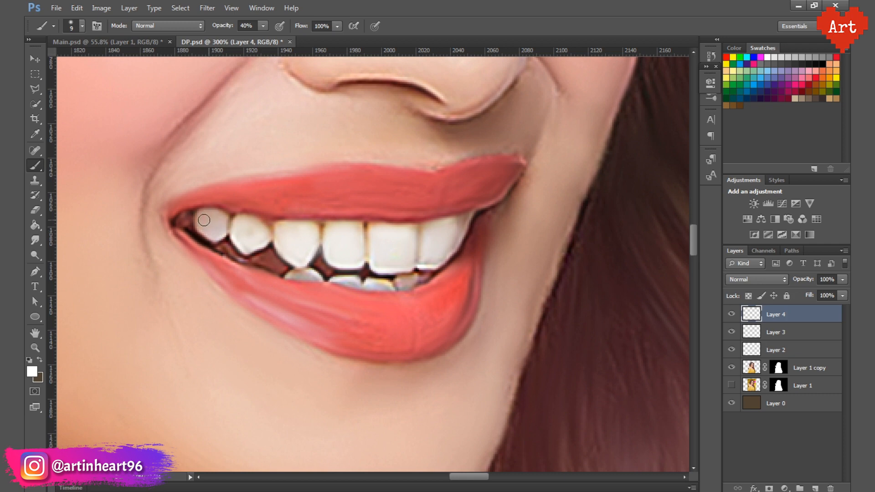
pyautogui.moveTo(292, 277); pyautogui.dragTo(392, 284)
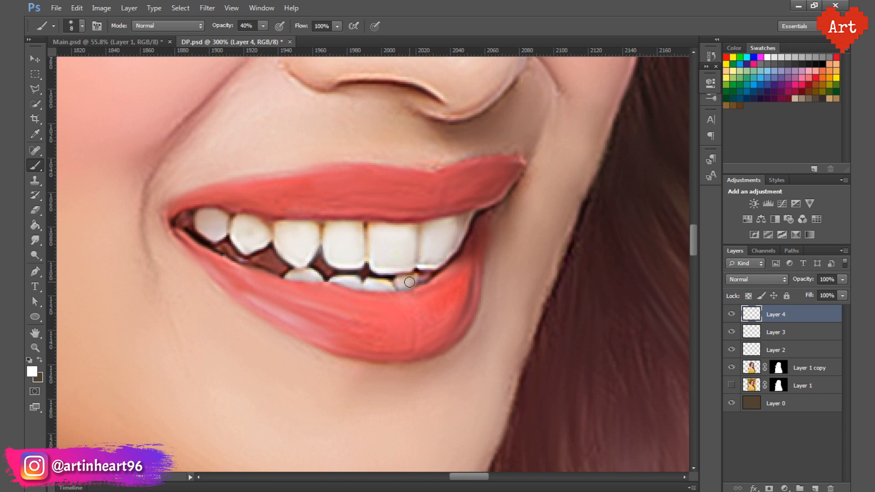
# - Set the blend mode of the white teeth paint on Layer 4 to Overlay and save the file
pyautogui.hotkey('ctrl', '-')
pyautogui.hotkey('ctrl', '-')
pyautogui.hotkey('ctrl', '-')
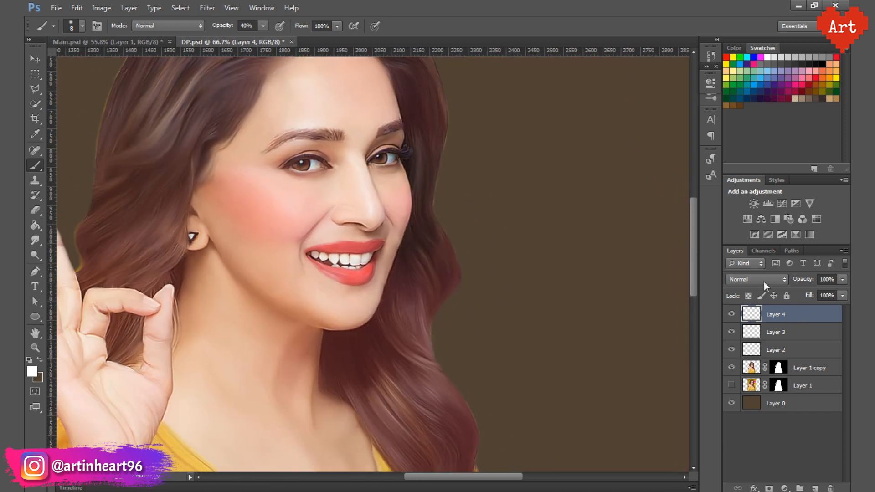
pyautogui.click(763, 280)
pyautogui.click(738, 144)
pyautogui.keyDown('ctrl'); pyautogui.keyDown('alt'); pyautogui.click(407, 212); pyautogui.keyUp('alt'); pyautogui.keyUp('ctrl')
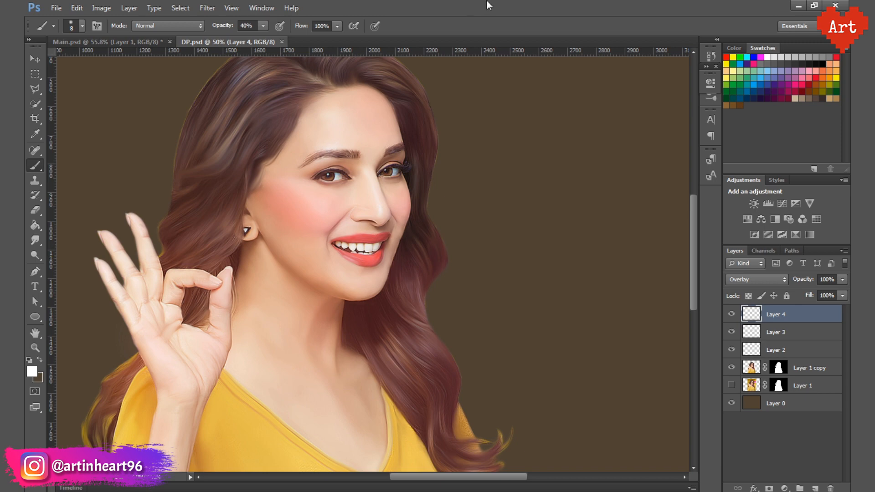
pyautogui.keyDown('ctrl'); pyautogui.keyDown('alt'); pyautogui.click(357, 121); pyautogui.keyUp('alt'); pyautogui.keyUp('ctrl')
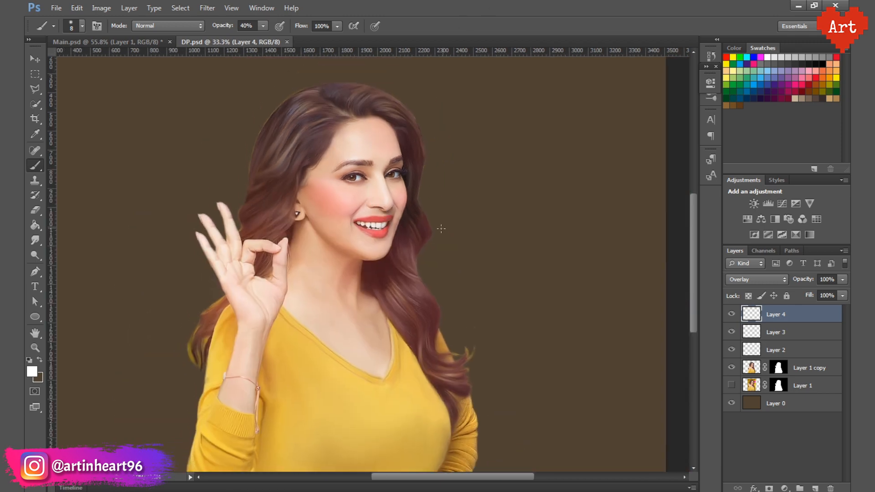
# - Group Layer 4, Layer 3, Layer 2 and Layer 1 copy as Group 1 in Pass Through mode
pyautogui.keyDown('shift'); pyautogui.click(834, 373); pyautogui.keyUp('shift')
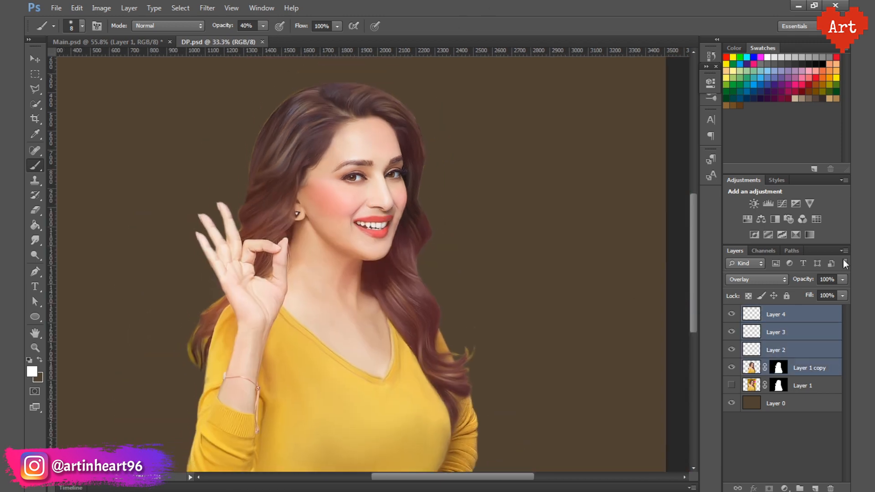
pyautogui.click(845, 250)
pyautogui.click(782, 284)
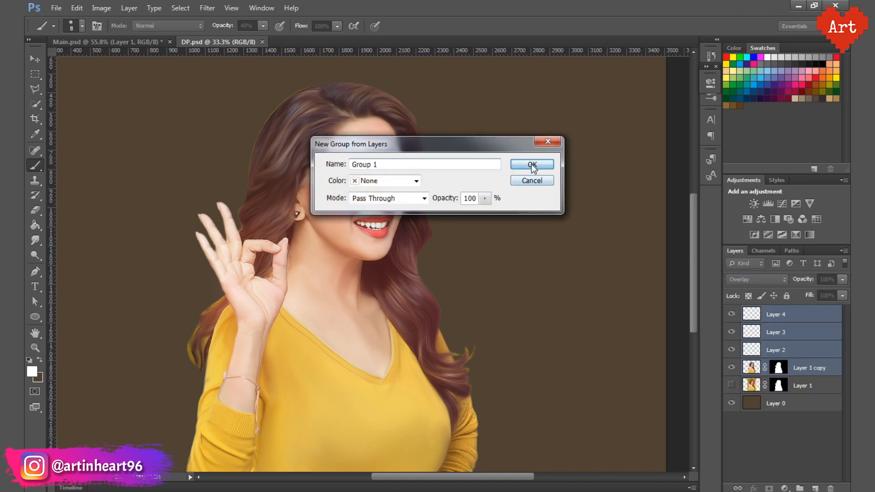
pyautogui.press('Return')
# - Disable the layer mask of Layer 1 copy inside Group 1 and collapse the group
pyautogui.click(739, 314)
pyautogui.rightClick(788, 381)
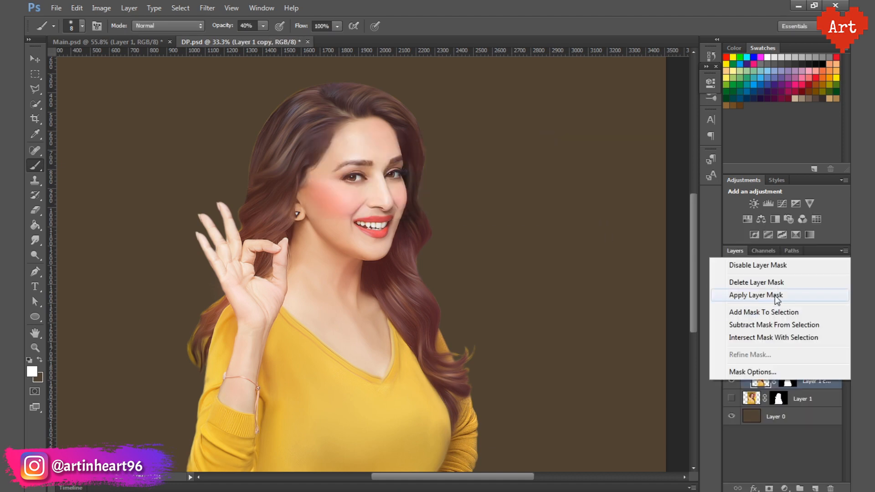
pyautogui.click(756, 265)
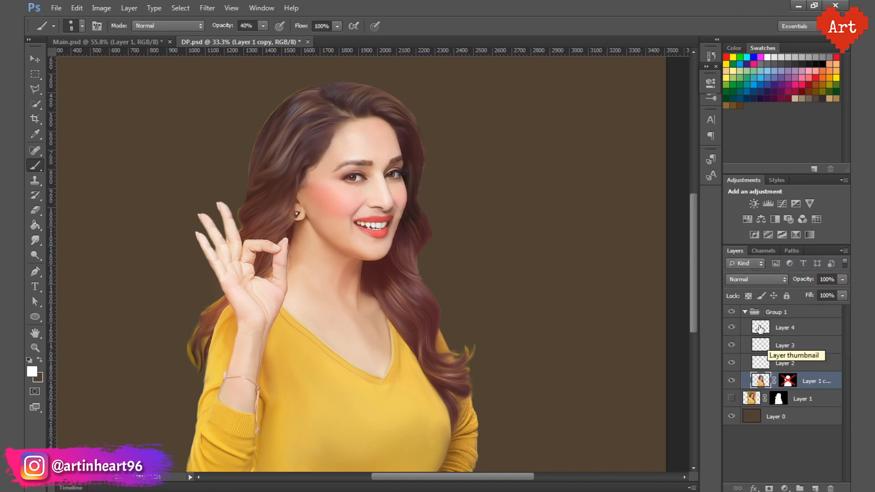
pyautogui.click(744, 311)
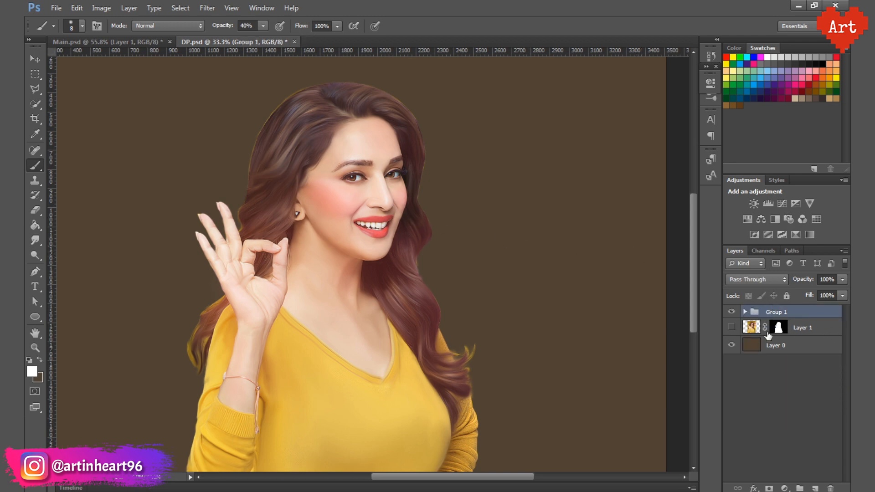
# - Duplicate Group 1 and hide the original group
pyautogui.hotkey('ctrl', 'j')
pyautogui.click(731, 325)
pyautogui.hotkey('ctrl', '-')
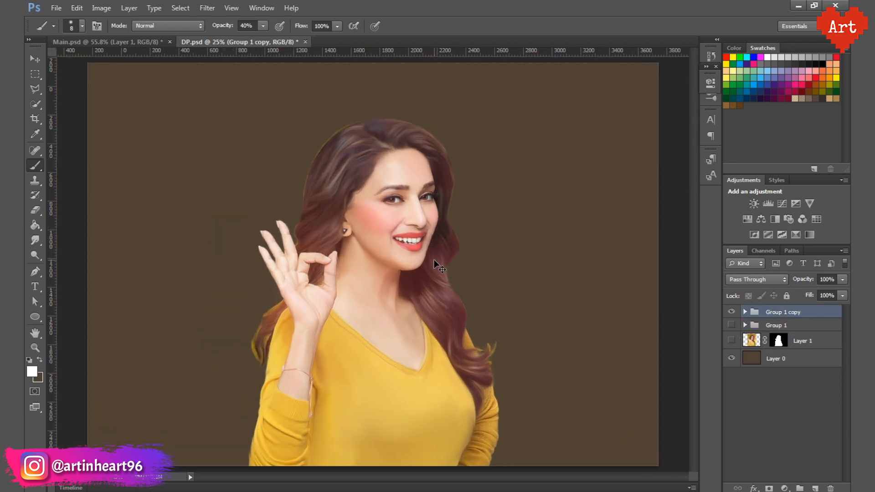
pyautogui.scroll(1, 410, 346)
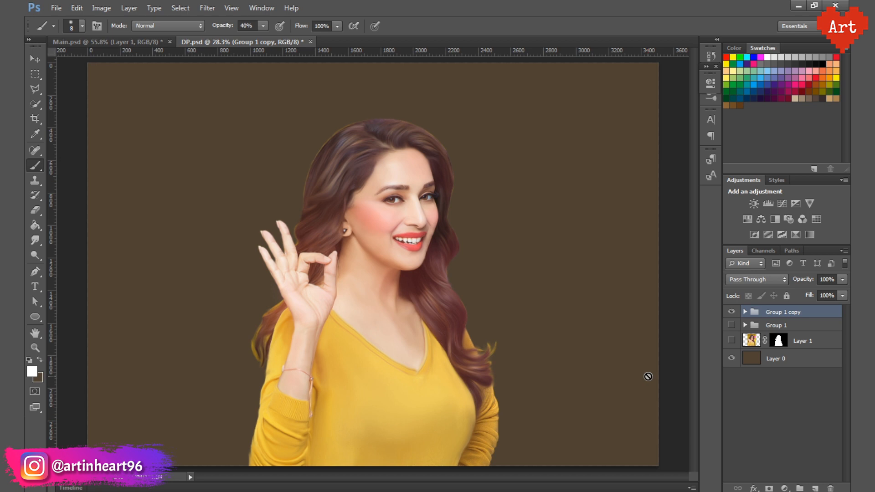
# - Merge the Group 1 copy into a single layer
pyautogui.click(790, 362)
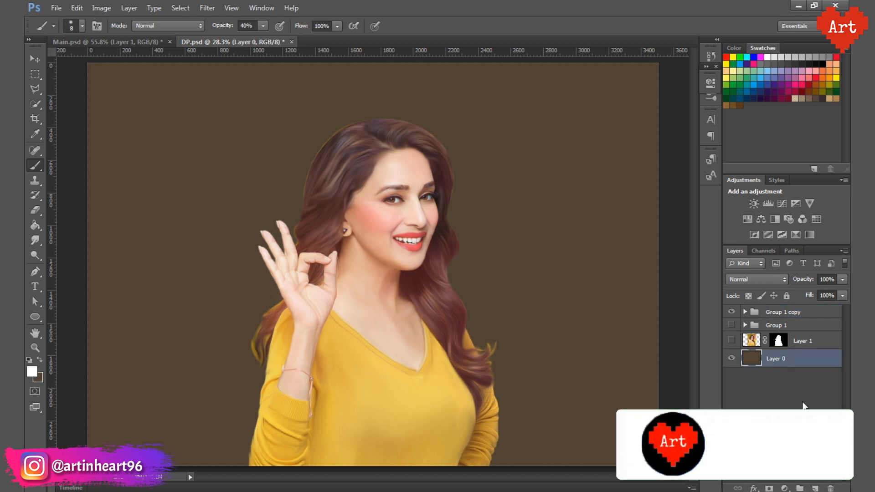
pyautogui.click(775, 312)
pyautogui.rightClick(775, 312)
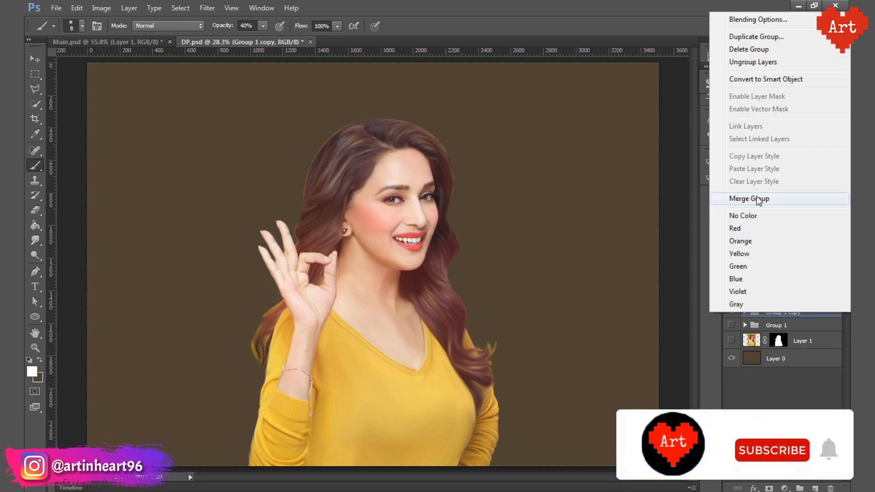
pyautogui.click(758, 199)
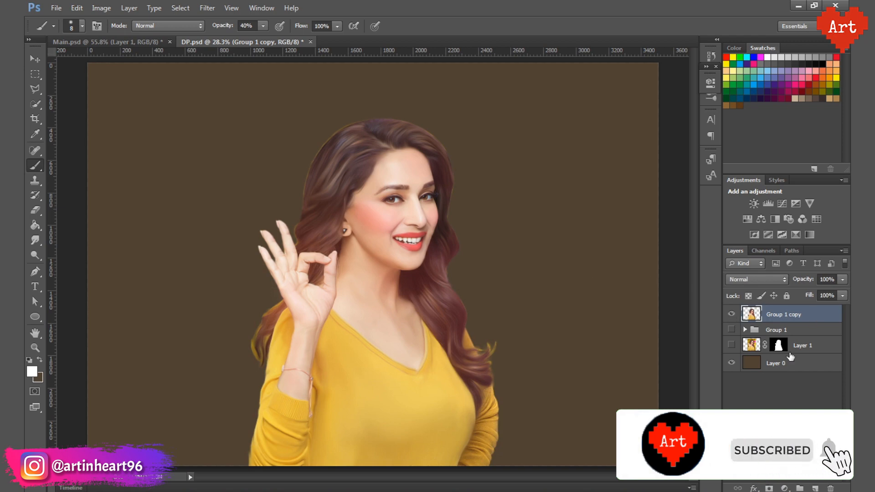
pyautogui.click(784, 488)
pyautogui.click(770, 351)
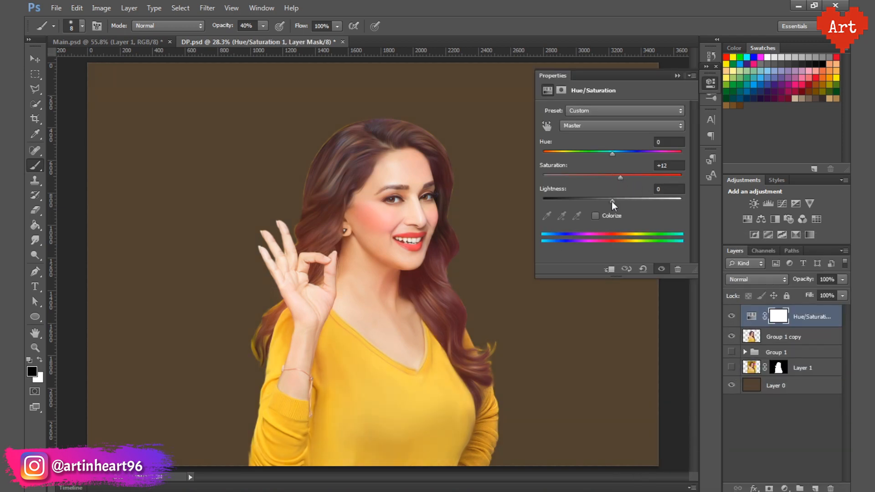
pyautogui.click(710, 82)
pyautogui.moveTo(807, 321); pyautogui.dragTo(830, 488)
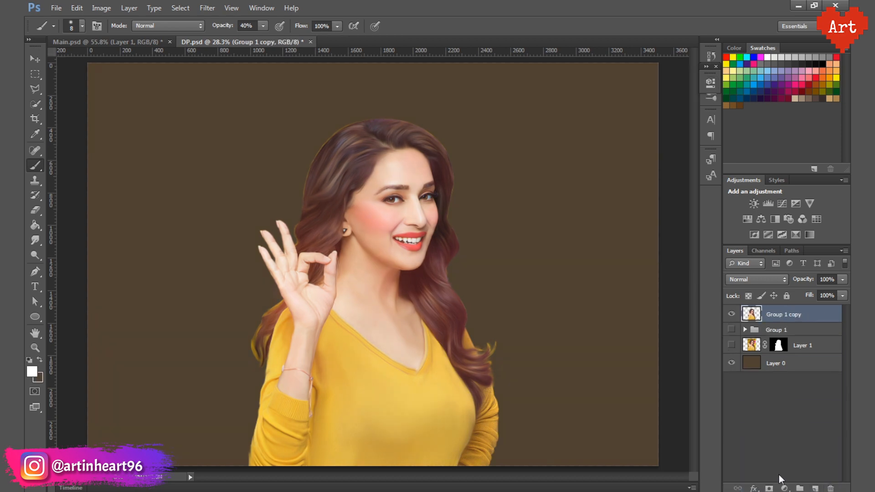
# - Add a Selective Color adjustment clipped to Group 1 copy, with Reds at Cyan 0, Magenta +6, Yellow +15 and Black +13
pyautogui.click(784, 488)
pyautogui.click(770, 480)
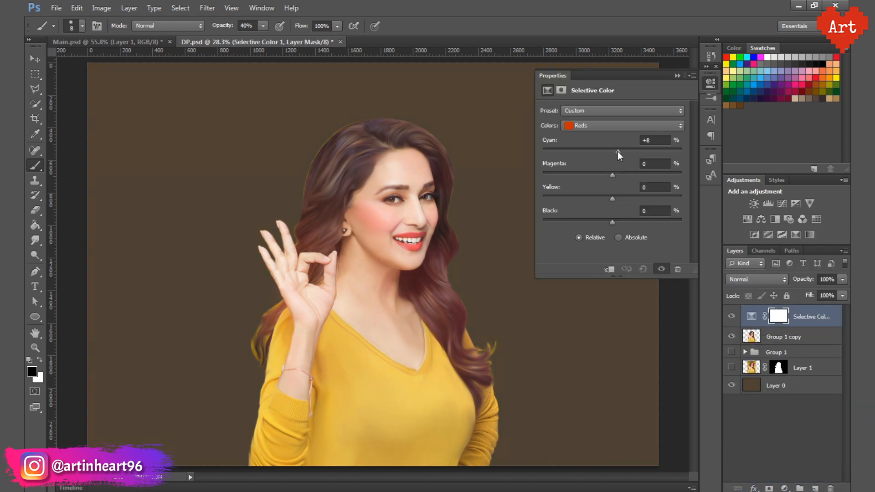
pyautogui.moveTo(617, 152); pyautogui.dragTo(614, 152)
pyautogui.doubleClick(646, 141)
pyautogui.write('0')
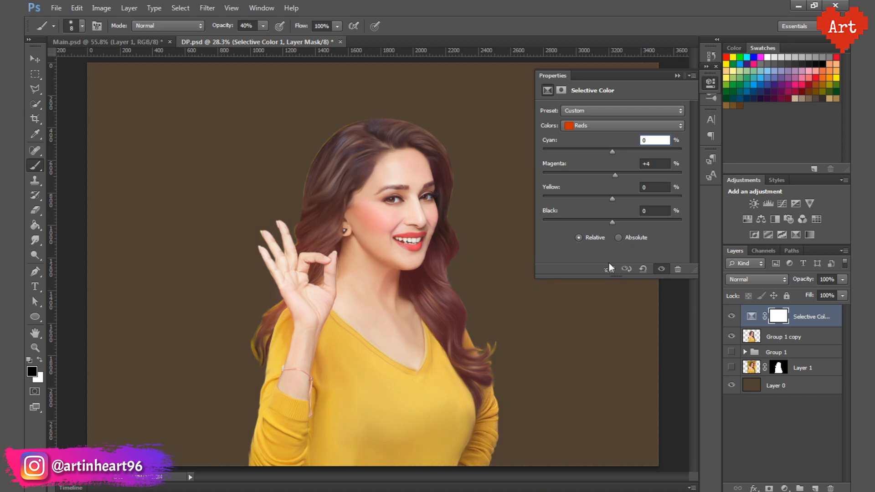
pyautogui.click(609, 268)
pyautogui.moveTo(617, 174); pyautogui.dragTo(628, 201)
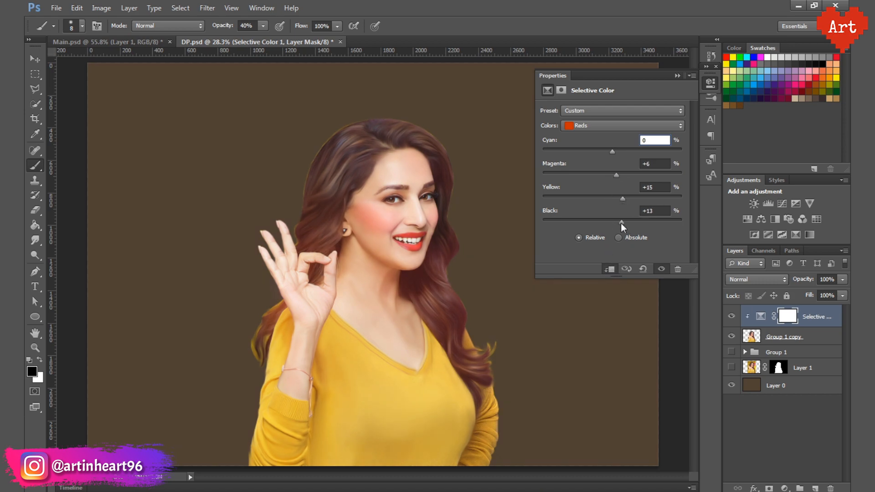
# - Set the Yellows of the Selective Color adjustment to Cyan +4, Magenta +2, Yellow +27 and Black +15
pyautogui.click(622, 125)
pyautogui.click(634, 145)
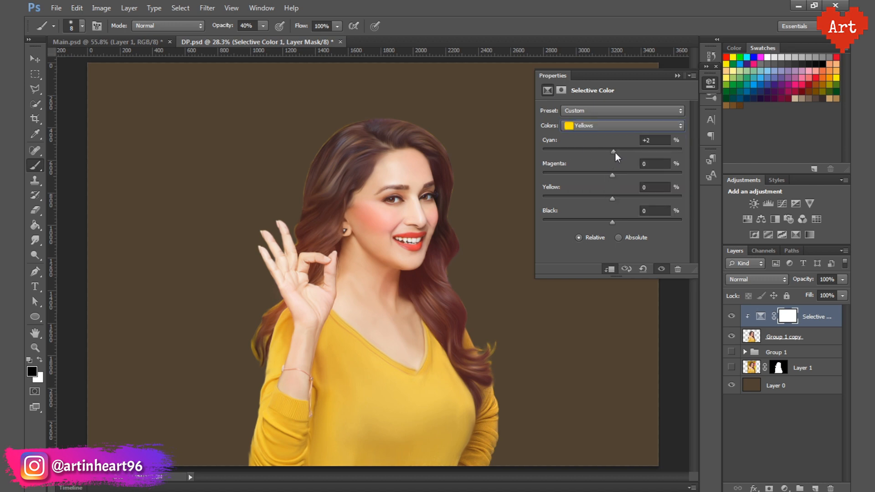
pyautogui.moveTo(561, 151); pyautogui.dragTo(625, 178)
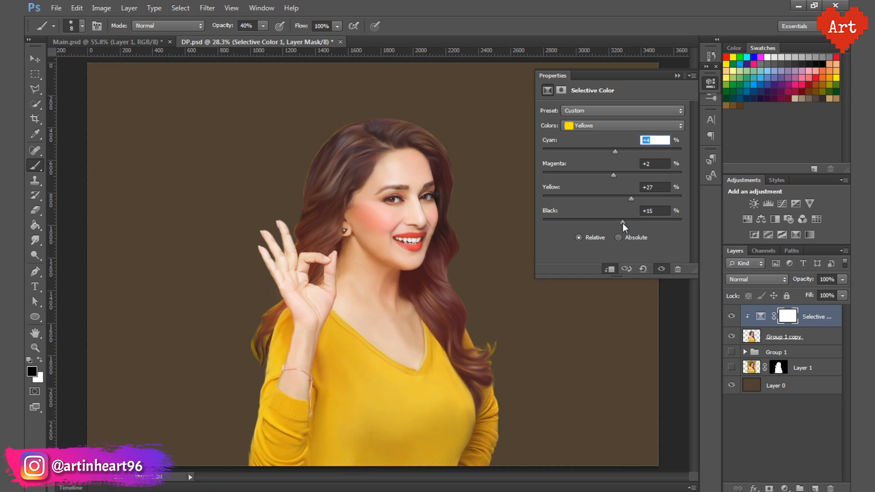
# - Increase the black and cyan amounts of another colour range in the Selective Color adjustment and save the file
pyautogui.click(622, 126)
pyautogui.click(592, 157)
pyautogui.moveTo(612, 222); pyautogui.dragTo(627, 222)
pyautogui.moveTo(612, 151); pyautogui.dragTo(619, 152)
pyautogui.click(710, 86)
pyautogui.hotkey('ctrl', 's')
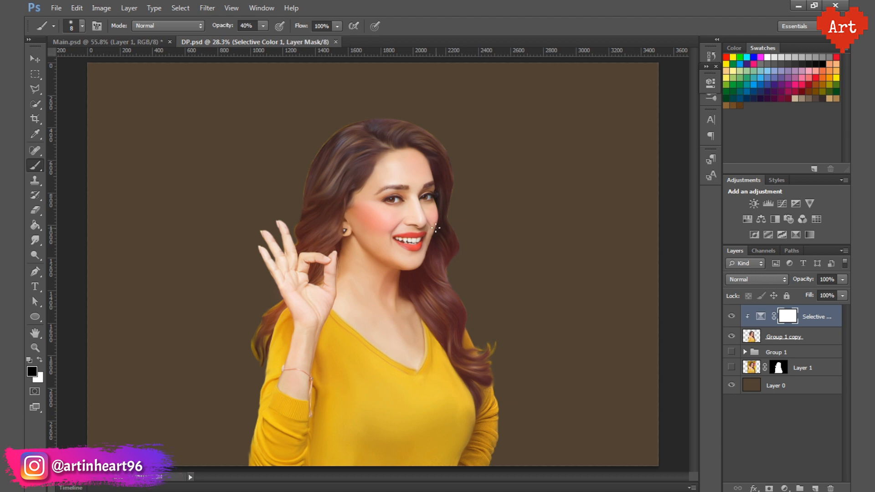
# - Merge the Selective Color adjustment with the Group 1 copy portrait layer
pyautogui.moveTo(376, 210); pyautogui.dragTo(416, 264)
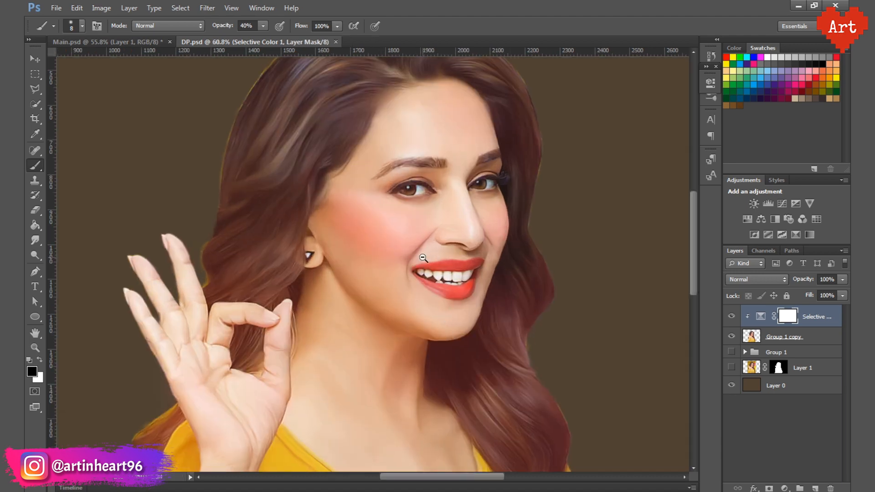
pyautogui.keyDown('alt'); pyautogui.click(423, 258); pyautogui.keyUp('alt')
pyautogui.keyDown('alt'); pyautogui.click(423, 258); pyautogui.keyUp('alt')
pyautogui.keyDown('shift'); pyautogui.click(809, 338); pyautogui.keyUp('shift')
pyautogui.rightClick(807, 338)
pyautogui.click(708, 355)
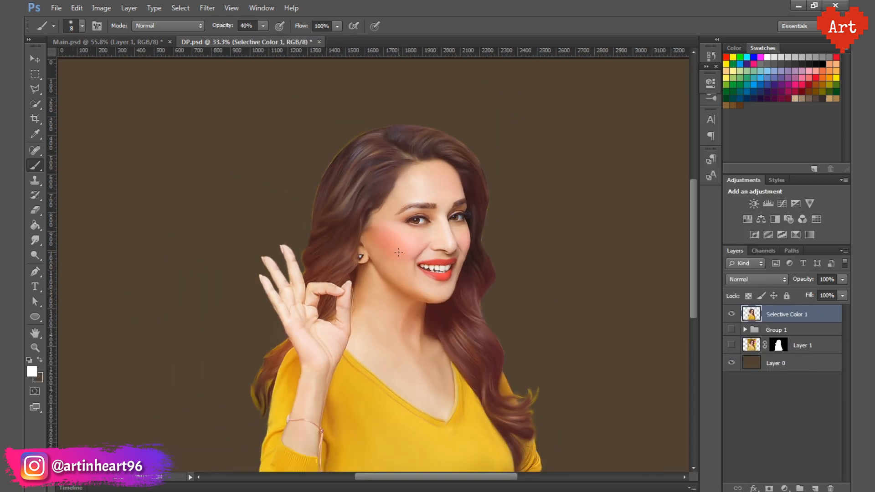
# - Erase the bottom of the sweater and sleeves in a soft curve with a 300 px eraser at 80% opacity
pyautogui.keyDown('alt'); pyautogui.click(398, 252); pyautogui.keyUp('alt')
pyautogui.click(36, 210)
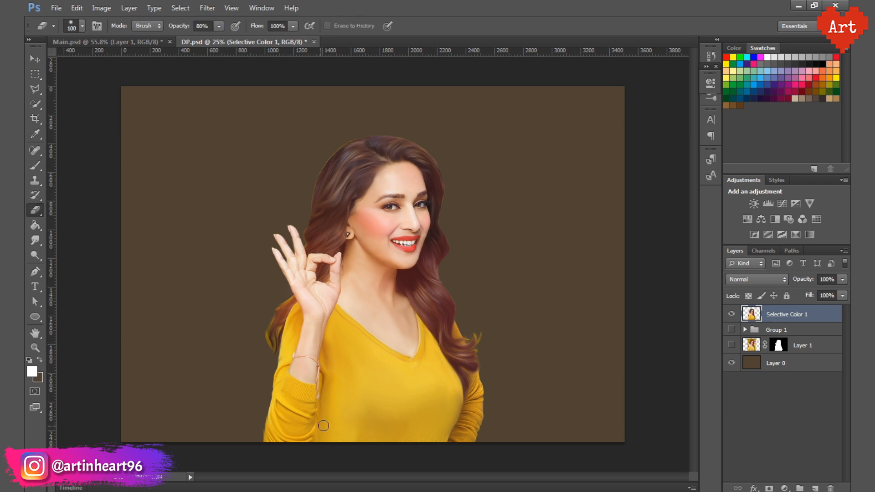
pyautogui.press('[')
pyautogui.moveTo(280, 396)
pyautogui.mouseDown()
pyautogui.moveTo(292, 427)
pyautogui.moveTo(257, 424)
pyautogui.moveTo(311, 429)
pyautogui.moveTo(272, 416)
pyautogui.moveTo(256, 421)
pyautogui.moveTo(376, 430)
pyautogui.moveTo(448, 420)
pyautogui.moveTo(486, 404)
pyautogui.moveTo(443, 438)
pyautogui.moveTo(485, 422)
pyautogui.moveTo(353, 438)
pyautogui.moveTo(391, 438)
pyautogui.moveTo(236, 437)
pyautogui.moveTo(259, 417)
pyautogui.moveTo(356, 436)
pyautogui.moveTo(443, 435)
pyautogui.moveTo(495, 411)
pyautogui.moveTo(422, 431)
pyautogui.moveTo(256, 409)
pyautogui.moveTo(262, 401)
pyautogui.moveTo(379, 430)
pyautogui.moveTo(338, 429)
pyautogui.moveTo(382, 426)
pyautogui.moveTo(377, 415)
pyautogui.moveTo(293, 416)
pyautogui.moveTo(435, 427)
pyautogui.moveTo(481, 398)
pyautogui.moveTo(473, 421)
pyautogui.moveTo(494, 393)
pyautogui.moveTo(329, 427)
pyautogui.moveTo(259, 410)
pyautogui.moveTo(544, 444)
pyautogui.mouseUp()
pyautogui.keyDown('ctrl'); pyautogui.click(750, 314); pyautogui.keyUp('ctrl')
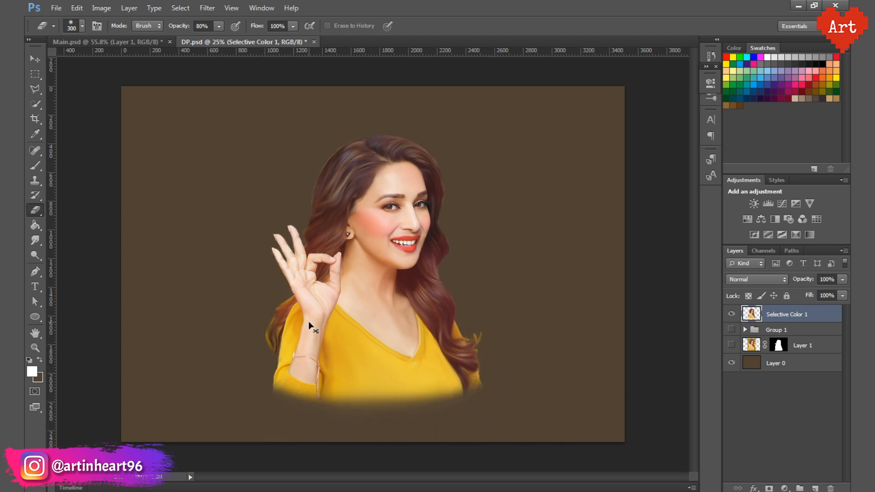
# - Smear the sweater's erased lower edge into the background with the Smudge tool at 50% strength and 250 to 400 px
pyautogui.click(36, 242)
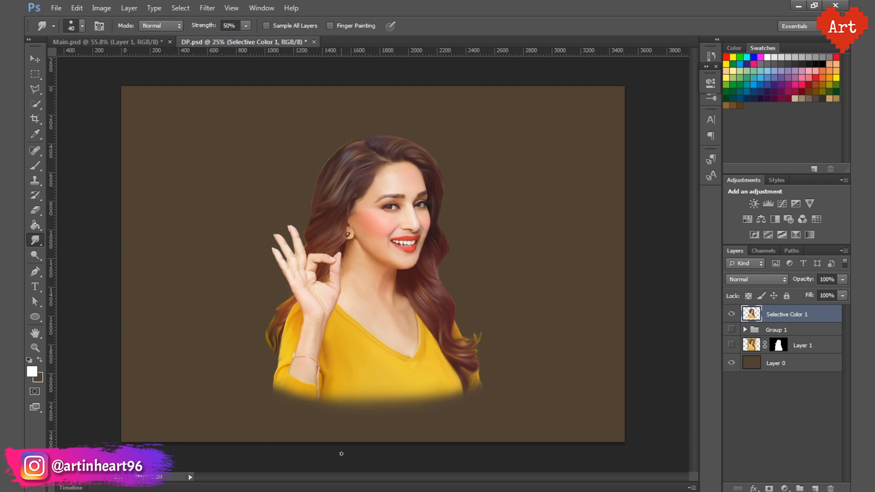
pyautogui.press(']')
pyautogui.press(']')
pyautogui.press(']')
pyautogui.press(']')
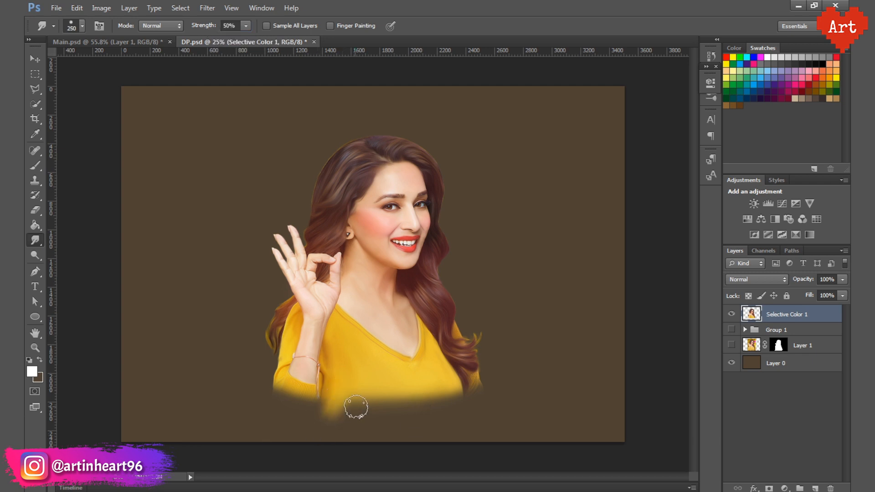
pyautogui.moveTo(344, 395)
pyautogui.mouseDown()
pyautogui.moveTo(377, 410)
pyautogui.moveTo(397, 396)
pyautogui.moveTo(432, 403)
pyautogui.moveTo(444, 393)
pyautogui.mouseUp()
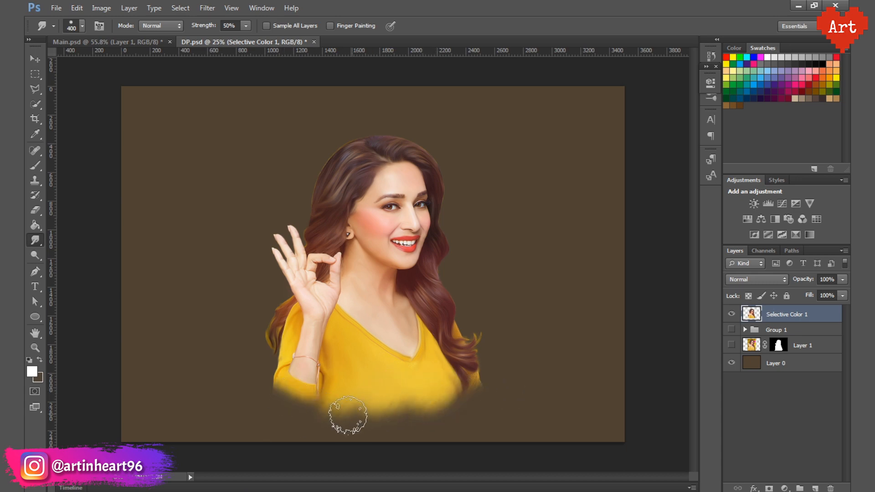
pyautogui.moveTo(313, 407); pyautogui.dragTo(330, 419)
# - Smudge the sleeve cuff and the sweater's faded lower edge with a 175 to 200 px tip and save the file
pyautogui.keyDown('ctrl'); pyautogui.click(283, 391); pyautogui.keyUp('ctrl')
pyautogui.press('[')
pyautogui.press('[')
pyautogui.press('[')
pyautogui.press('[')
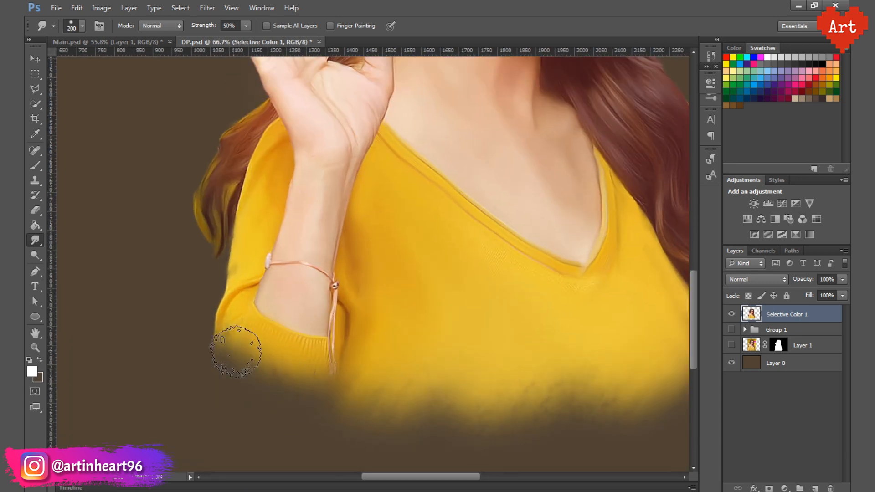
pyautogui.moveTo(239, 342); pyautogui.dragTo(249, 397)
pyautogui.moveTo(279, 363); pyautogui.dragTo(294, 393)
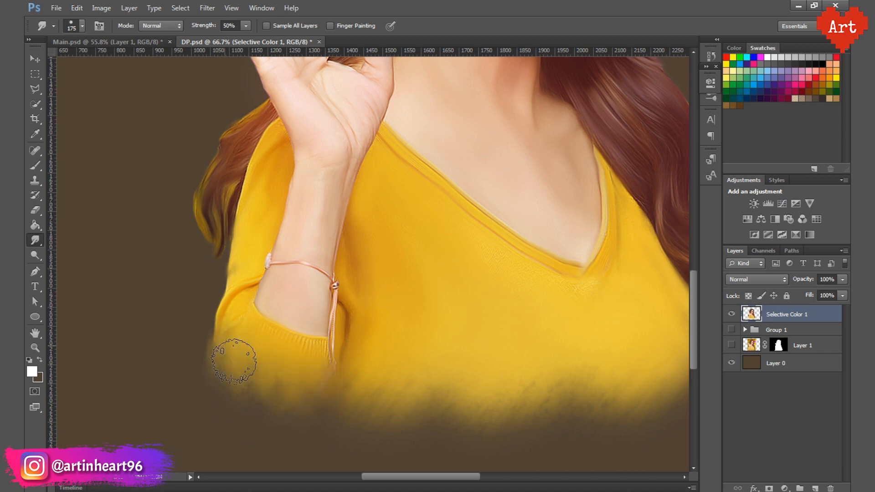
pyautogui.moveTo(236, 361); pyautogui.dragTo(259, 389)
pyautogui.moveTo(393, 383); pyautogui.dragTo(335, 412)
pyautogui.scroll(5, 494, 391)
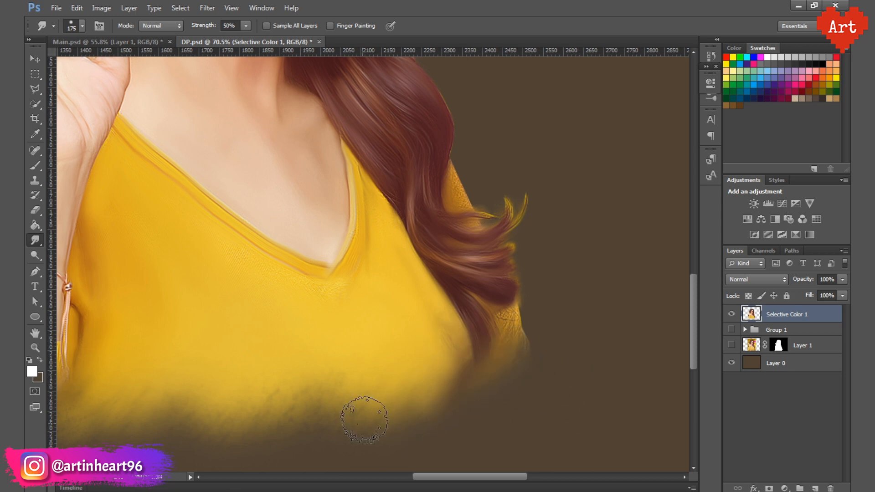
pyautogui.scroll(-6, 245, 364)
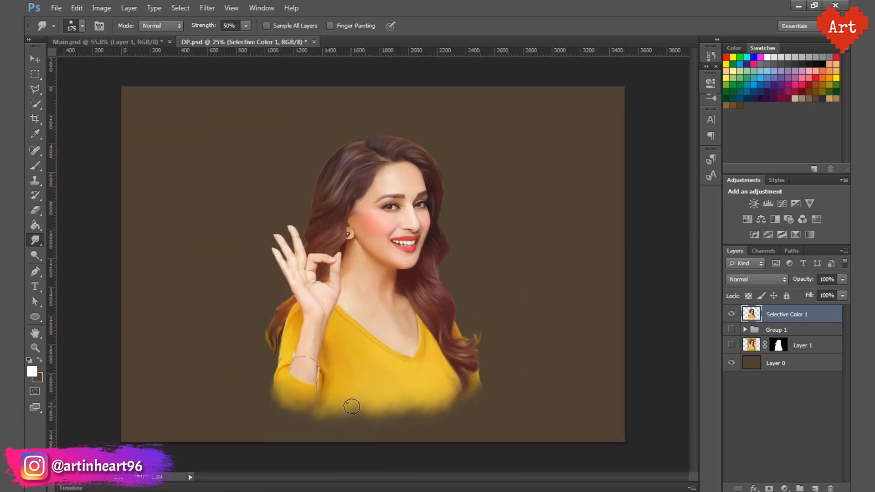
pyautogui.hotkey('ctrl', 's')
# - Choose the 300 px cloud-shaped brush tip and add a new layer directly above the brown background layer
pyautogui.click(785, 367)
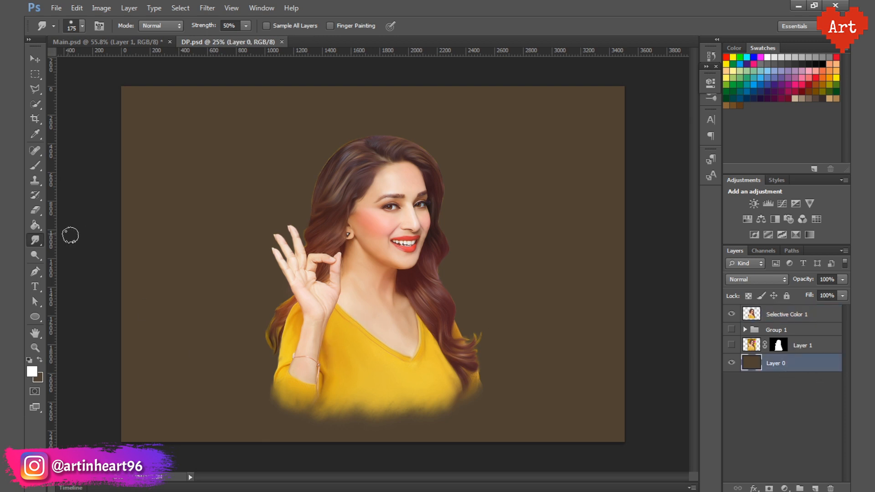
pyautogui.press('b')
pyautogui.click(82, 26)
pyautogui.moveTo(154, 114); pyautogui.dragTo(152, 150)
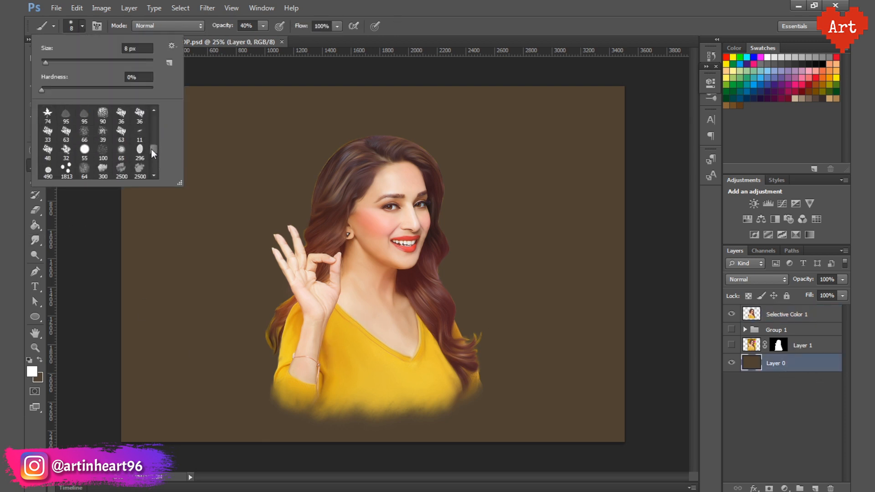
pyautogui.doubleClick(103, 169)
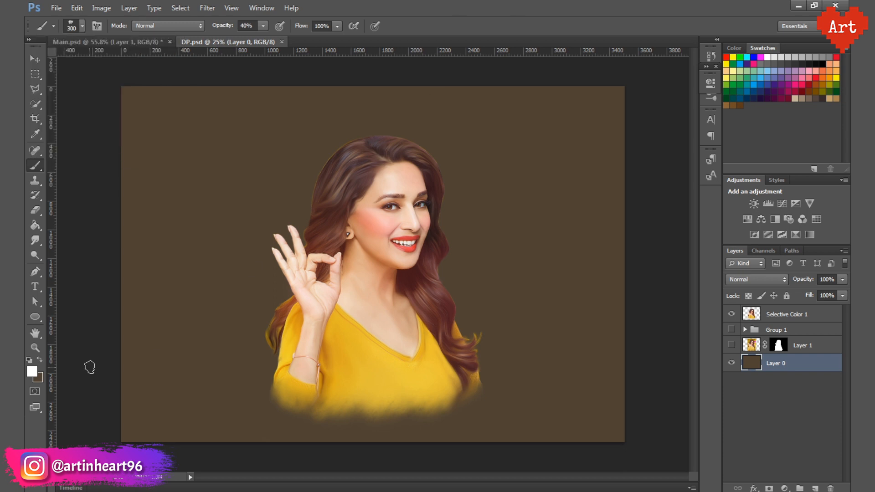
pyautogui.hotkey('ctrl', 'shift', 'alt', 'n')
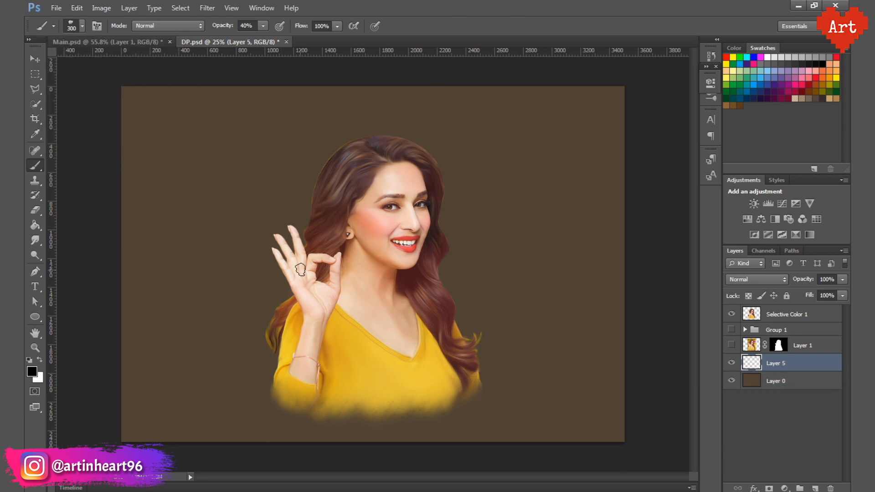
# - Paint soft black clouds behind the hair and raised hand at 20% opacity with the cloud brush at up to 1300 px
pyautogui.click(246, 26)
pyautogui.write('20')
pyautogui.press('Return')
pyautogui.press(']')
pyautogui.click(305, 152)
pyautogui.click(269, 209)
pyautogui.click(253, 287)
pyautogui.click(233, 324)
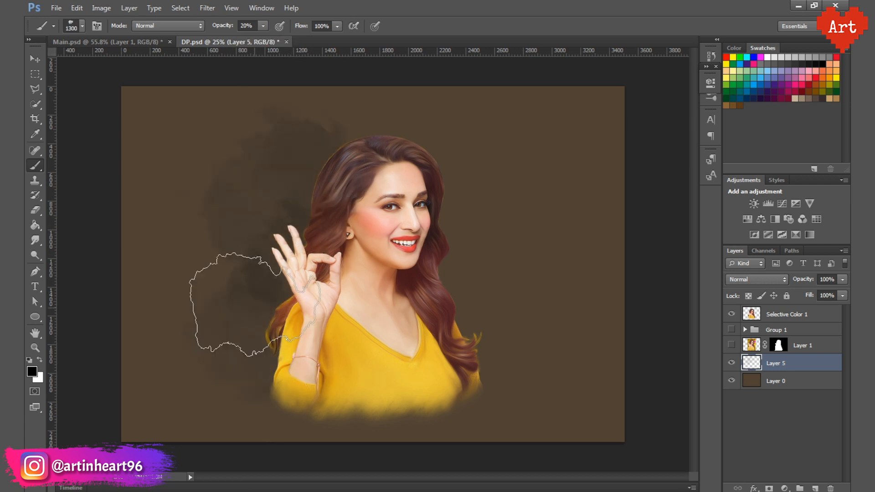
pyautogui.press(']')
pyautogui.press(']')
pyautogui.click(352, 162)
pyautogui.click(217, 212)
pyautogui.click(238, 164)
pyautogui.click(294, 216)
pyautogui.click(289, 282)
pyautogui.click(193, 262)
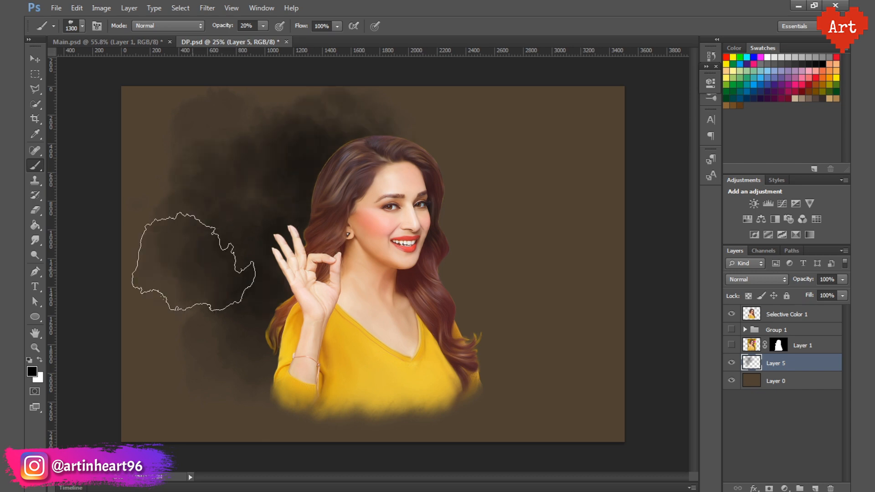
# - Add a layer below the black clouds and paint large 1300 px clouds on both sides of the portrait in the sweater's yellow
pyautogui.keyDown('ctrl'); pyautogui.click(815, 488); pyautogui.keyUp('ctrl')
pyautogui.keyDown('alt'); pyautogui.click(371, 372); pyautogui.keyUp('alt')
pyautogui.click(433, 169)
pyautogui.click(524, 256)
pyautogui.click(452, 237)
pyautogui.click(248, 148)
pyautogui.click(192, 255)
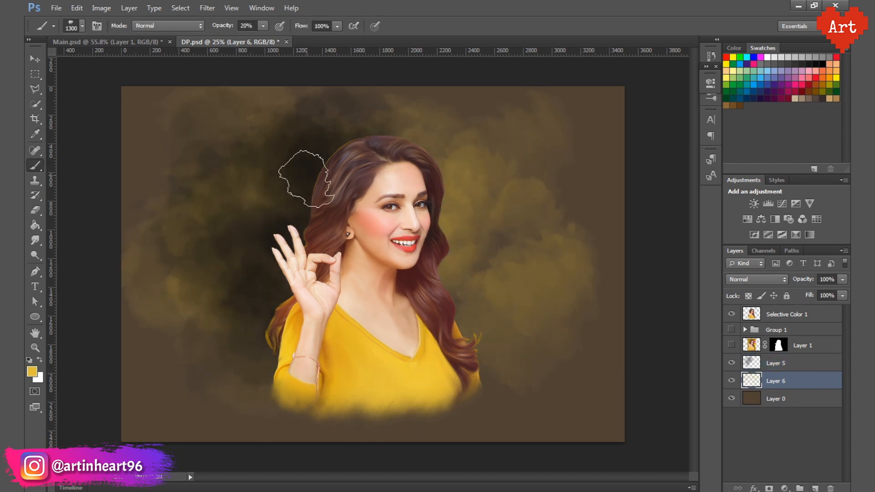
pyautogui.click(437, 141)
pyautogui.click(487, 292)
# - Add smaller yellow and orange cloud accents on both sides of the portrait with the brush reduced to 500 px
pyautogui.press('[')
pyautogui.press('[')
pyautogui.press('[')
pyautogui.press('[')
pyautogui.press('[')
pyautogui.press('[')
pyautogui.press('[')
pyautogui.press('[')
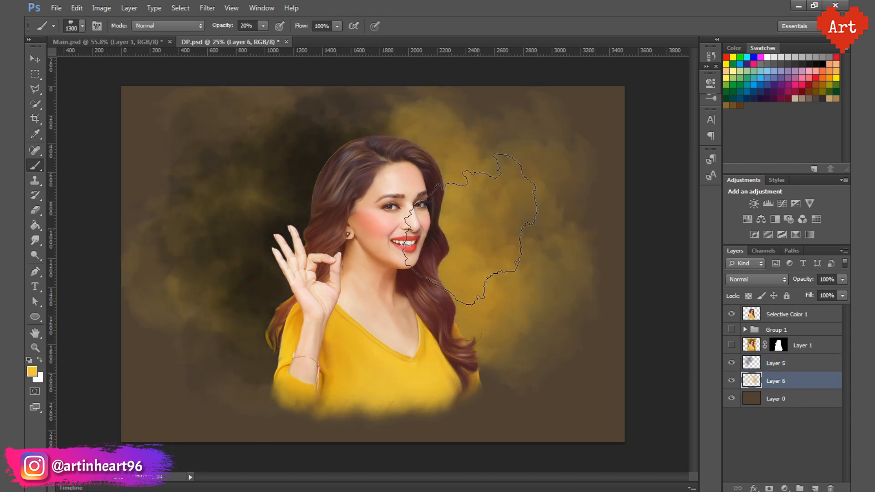
pyautogui.keyDown('alt'); pyautogui.click(479, 296); pyautogui.keyUp('alt')
pyautogui.hotkey('ctrl', 'z')
pyautogui.click(221, 196)
pyautogui.keyDown('alt'); pyautogui.click(387, 374); pyautogui.keyUp('alt')
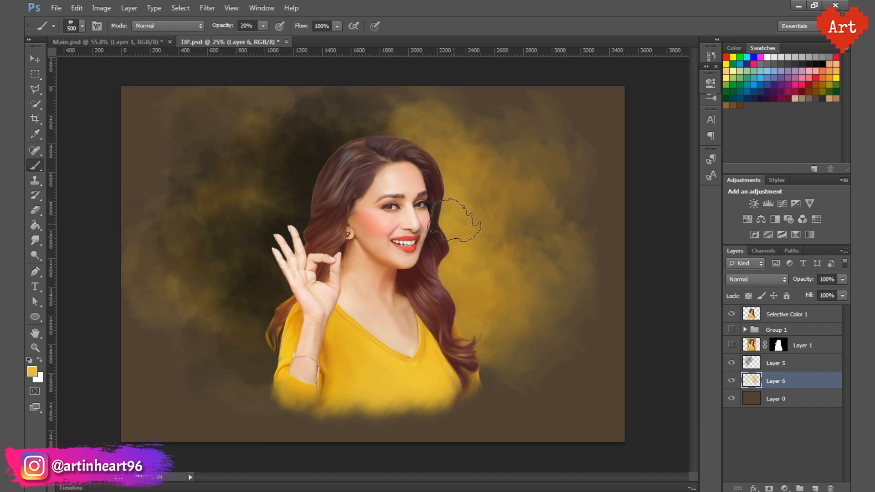
pyautogui.click(196, 321)
# - Deepen the clouds behind the hair with black on Layer 5, enlarging the brush from 500 px
pyautogui.click(775, 363)
pyautogui.press('x')
pyautogui.click(32, 371)
pyautogui.click(646, 332)
pyautogui.click(836, 182)
pyautogui.click(250, 189)
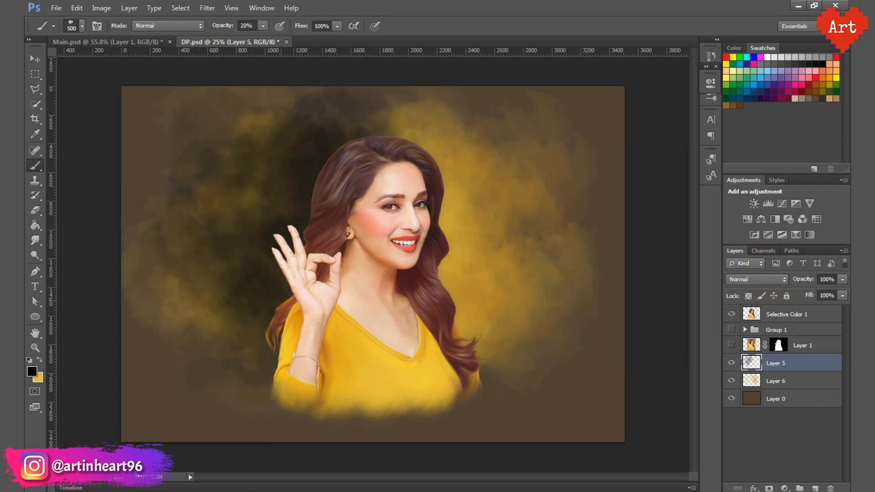
pyautogui.press(']')
pyautogui.press(']')
pyautogui.press(']')
pyautogui.press(']')
pyautogui.click(355, 161)
# - Brighten the clouds at the left of the canvas with more yellow on Layer 6
pyautogui.click(782, 381)
pyautogui.press('x')
pyautogui.click(168, 281)
pyautogui.click(279, 132)
# - Darken the area between the raised hand and the hair with black on Layer 5
pyautogui.click(776, 363)
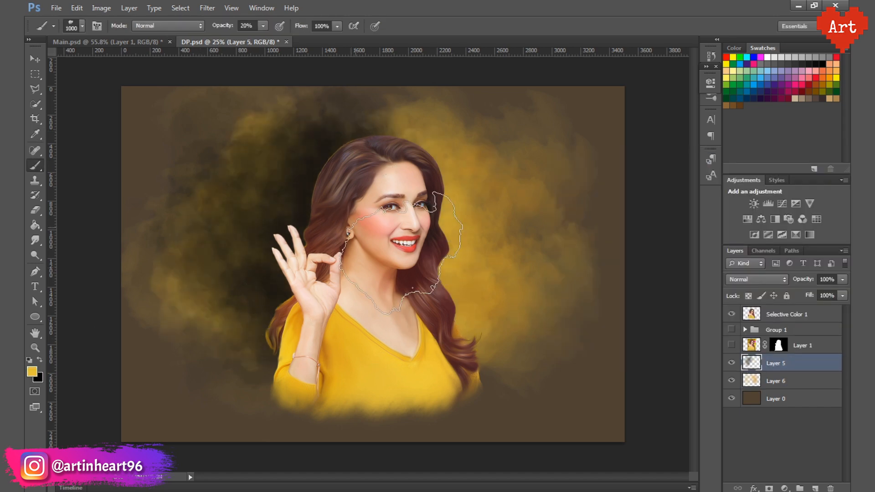
pyautogui.press('x')
pyautogui.press(']')
pyautogui.moveTo(290, 246); pyautogui.dragTo(310, 196)
# - Paint brighter yellow clouds sampled from the sweater on Layer 6, beside the hair and at the upper left, with a 900 px brush
pyautogui.click(779, 381)
pyautogui.press('x')
pyautogui.press('[')
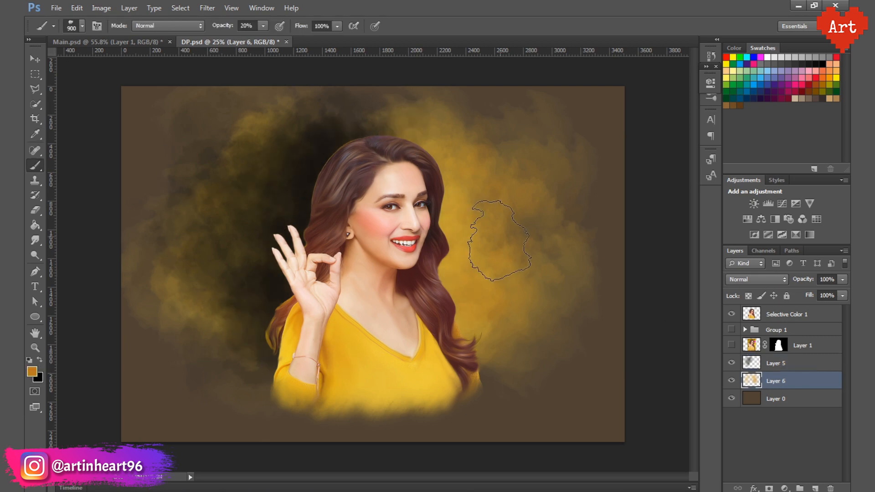
pyautogui.keyDown('alt'); pyautogui.click(424, 360); pyautogui.keyUp('alt')
pyautogui.click(461, 248)
pyautogui.click(453, 293)
pyautogui.click(413, 129)
pyautogui.click(205, 160)
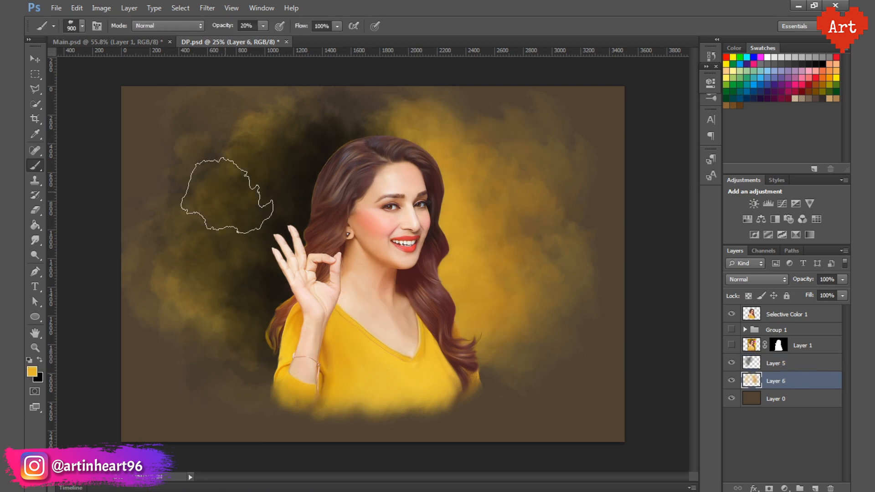
# - Save the file and add a new empty layer directly below the Selective Color 1 portrait layer
pyautogui.hotkey('ctrl', 's')
pyautogui.scroll(3, 370, 263)
pyautogui.scroll(-3, 401, 287)
pyautogui.click(790, 315)
pyautogui.keyDown('ctrl'); pyautogui.click(815, 488); pyautogui.keyUp('ctrl')
# - Smudge the outlines of the sleeve, fingers and hand on the portrait layer with a tip reduced to 45 px and smaller
pyautogui.click(787, 315)
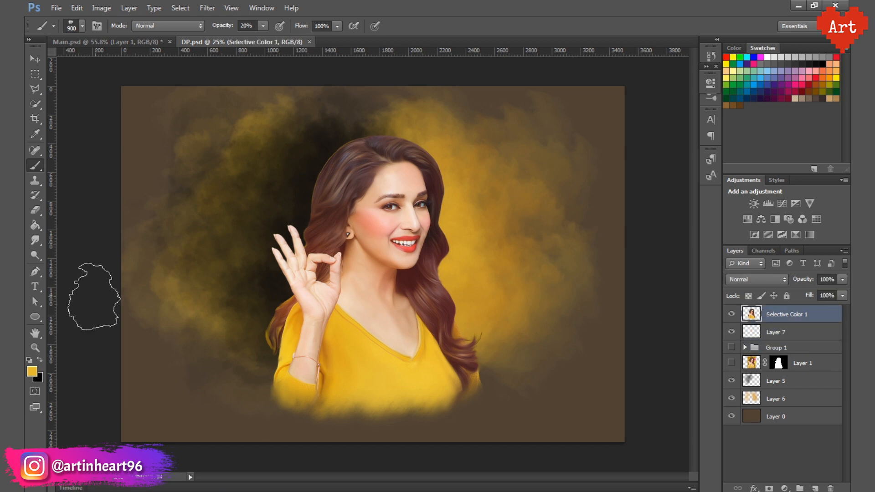
pyautogui.click(35, 240)
pyautogui.scroll(3, 278, 359)
pyautogui.scroll(1, 273, 378)
pyautogui.press('[')
pyautogui.press('[')
pyautogui.press('[')
pyautogui.press('[')
pyautogui.press('[')
pyautogui.press('[')
pyautogui.press('[')
pyautogui.press('[')
pyautogui.moveTo(275, 393); pyautogui.dragTo(271, 357)
pyautogui.moveTo(279, 129); pyautogui.dragTo(277, 258)
pyautogui.moveTo(269, 299)
pyautogui.mouseDown()
pyautogui.moveTo(310, 258)
pyautogui.moveTo(360, 320)
pyautogui.mouseUp()
pyautogui.moveTo(360, 315); pyautogui.dragTo(344, 264)
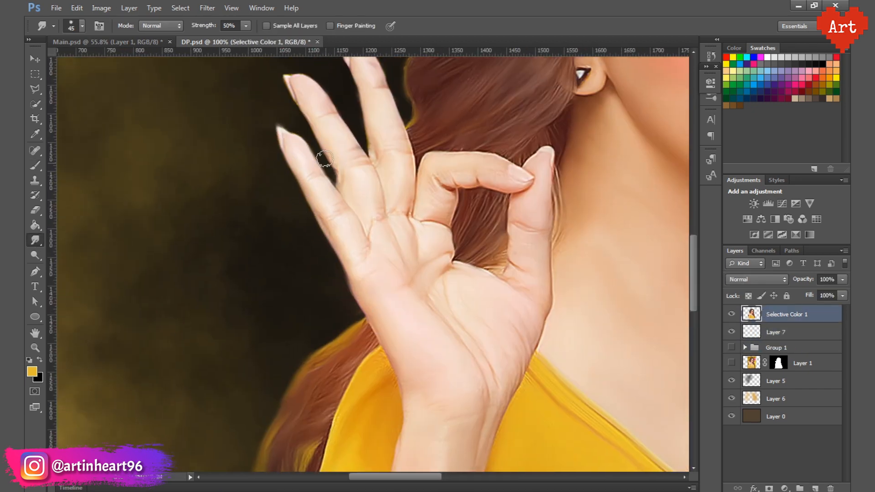
pyautogui.scroll(1, 350, 129)
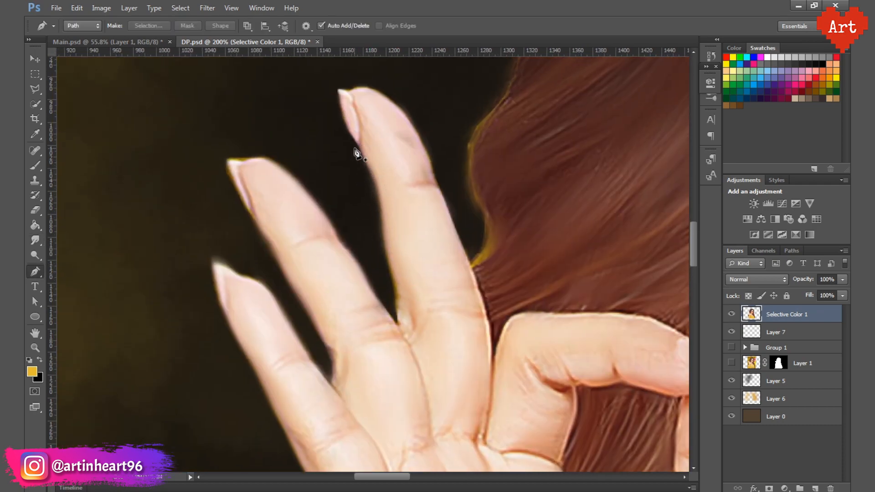
pyautogui.press('[')
pyautogui.press('[')
pyautogui.press('[')
# - Smudge the hair's outline over the crown and down the right side of the face with a 30 to 60 px tip
pyautogui.scroll(-1, 347, 349)
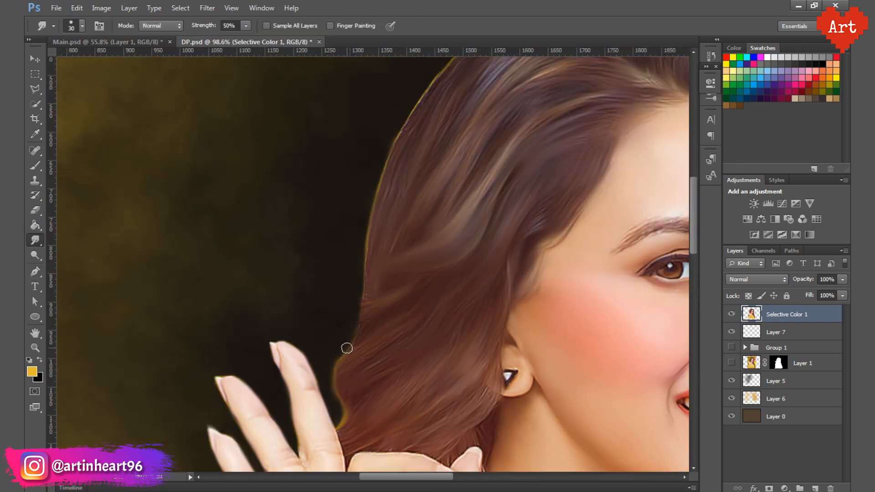
pyautogui.moveTo(374, 181)
pyautogui.mouseDown()
pyautogui.moveTo(336, 294)
pyautogui.moveTo(374, 218)
pyautogui.mouseUp()
pyautogui.moveTo(665, 113); pyautogui.dragTo(451, 158)
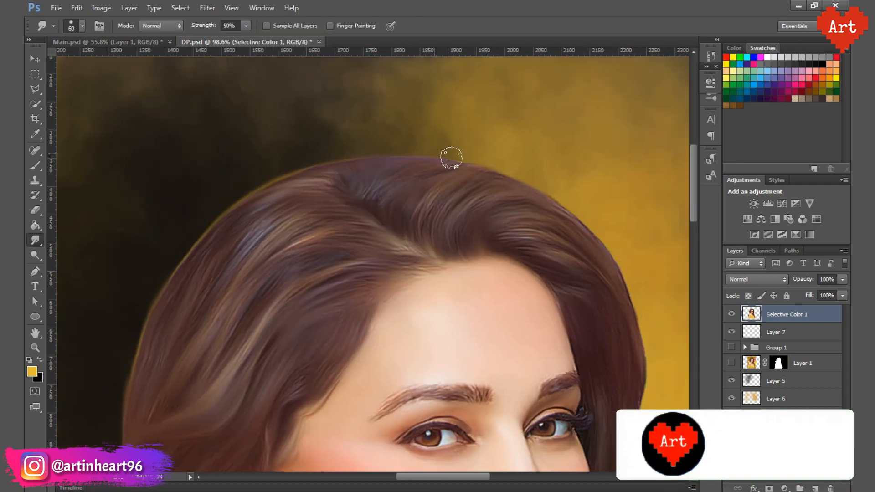
pyautogui.moveTo(605, 252)
pyautogui.mouseDown()
pyautogui.moveTo(362, 151)
pyautogui.moveTo(384, 250)
pyautogui.mouseUp()
pyautogui.moveTo(374, 327); pyautogui.dragTo(347, 240)
pyautogui.moveTo(356, 192); pyautogui.dragTo(342, 272)
pyautogui.moveTo(356, 226); pyautogui.dragTo(349, 320)
pyautogui.moveTo(366, 345); pyautogui.dragTo(387, 199)
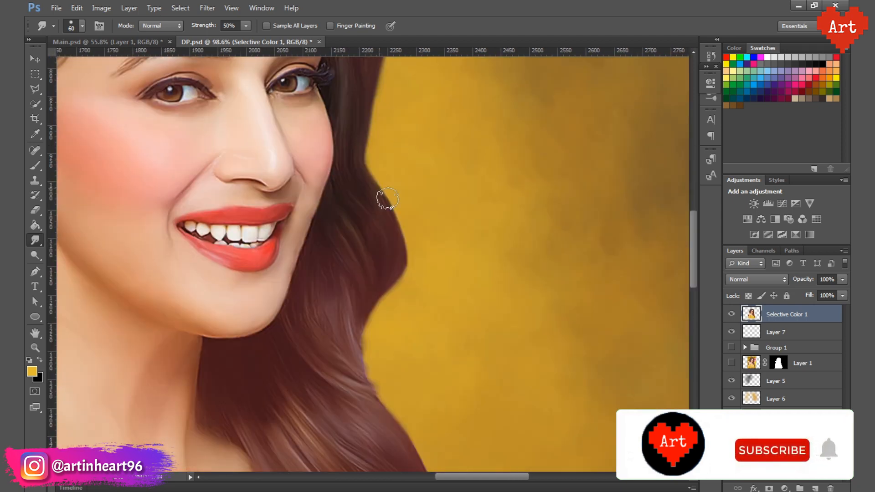
# - Smudge the outer edge and curled ends of the hair over the right shoulder with a 60 px tip and save the file
pyautogui.moveTo(386, 351); pyautogui.dragTo(290, 197)
pyautogui.moveTo(287, 274); pyautogui.dragTo(318, 310)
pyautogui.moveTo(335, 373)
pyautogui.mouseDown()
pyautogui.moveTo(314, 250)
pyautogui.moveTo(318, 268)
pyautogui.mouseUp()
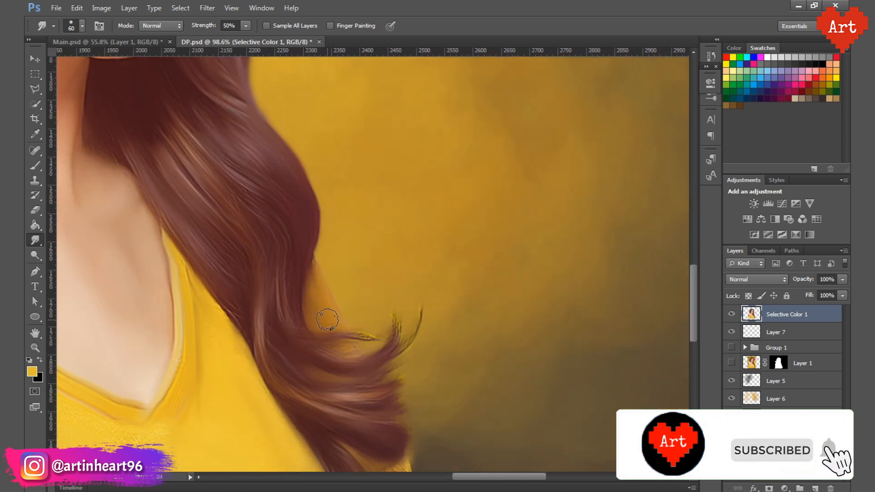
pyautogui.moveTo(413, 348); pyautogui.dragTo(394, 247)
pyautogui.moveTo(370, 364)
pyautogui.mouseDown()
pyautogui.moveTo(380, 392)
pyautogui.moveTo(385, 378)
pyautogui.mouseUp()
pyautogui.hotkey('ctrl', '-')
pyautogui.hotkey('ctrl', '-')
pyautogui.hotkey('ctrl', '-')
pyautogui.hotkey('ctrl', '-')
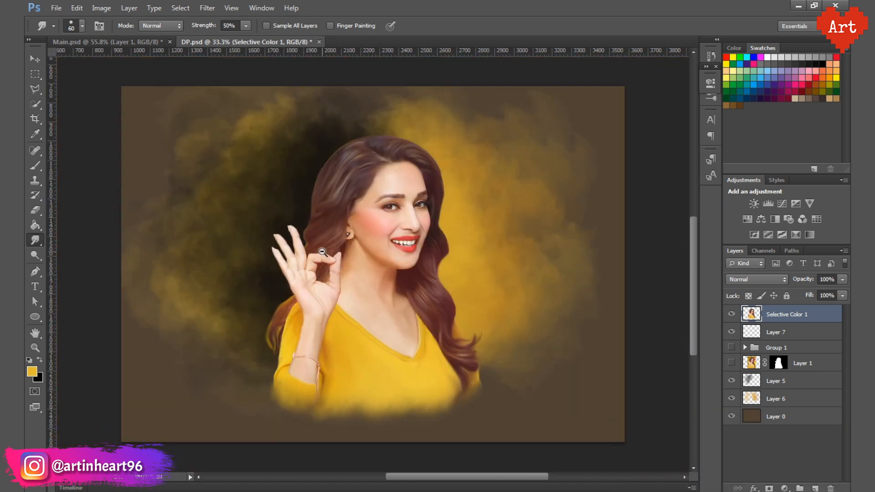
pyautogui.hotkey('ctrl', 's')
# - Prepare a 1 px brush at 100% opacity on Layer 7 with a bright yellow based on the background clouds
pyautogui.click(770, 332)
pyautogui.click(35, 165)
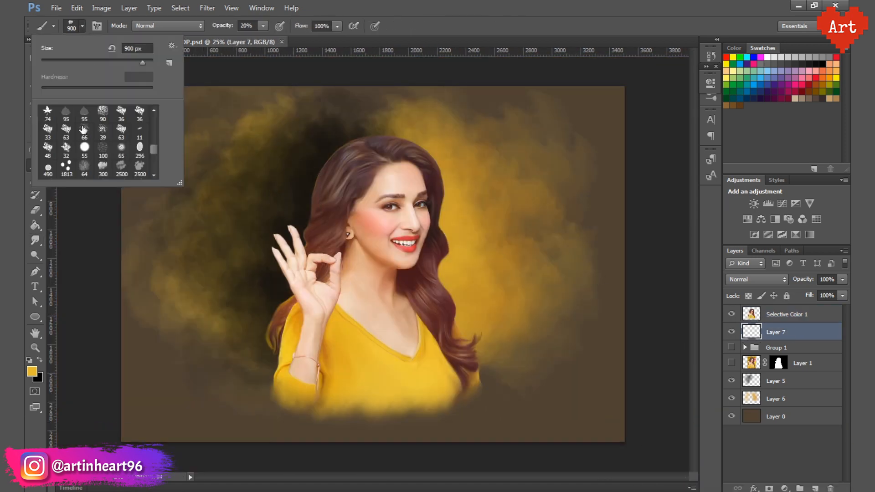
pyautogui.click(82, 26)
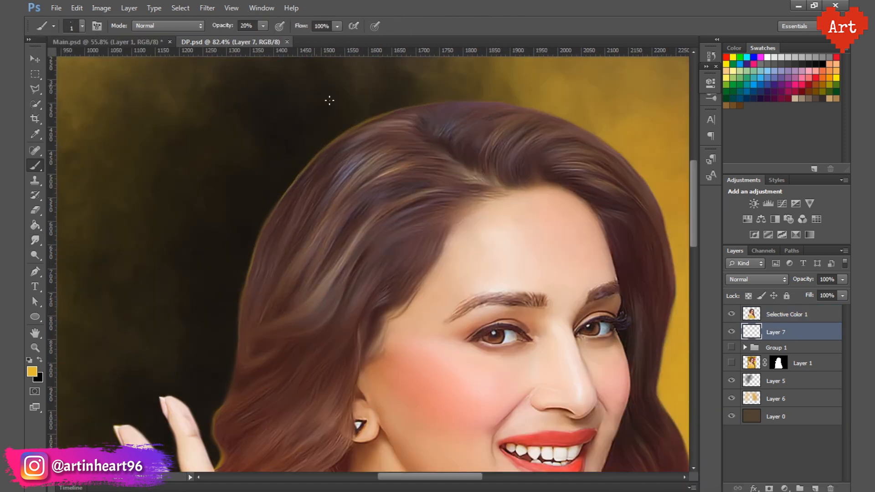
pyautogui.click(263, 26)
pyautogui.click(246, 322)
pyautogui.press('o')
pyautogui.scroll(-3, 304, 194)
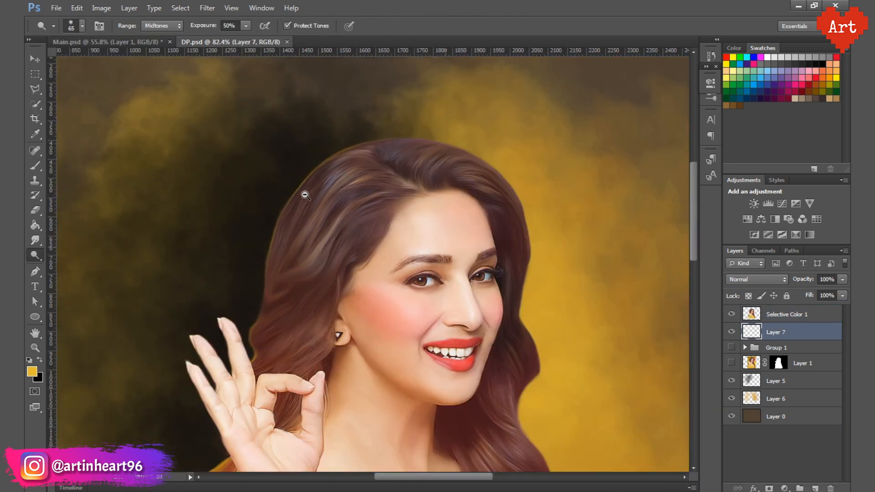
pyautogui.press('i')
pyautogui.click(556, 331)
pyautogui.click(32, 371)
pyautogui.click(672, 195)
pyautogui.click(837, 181)
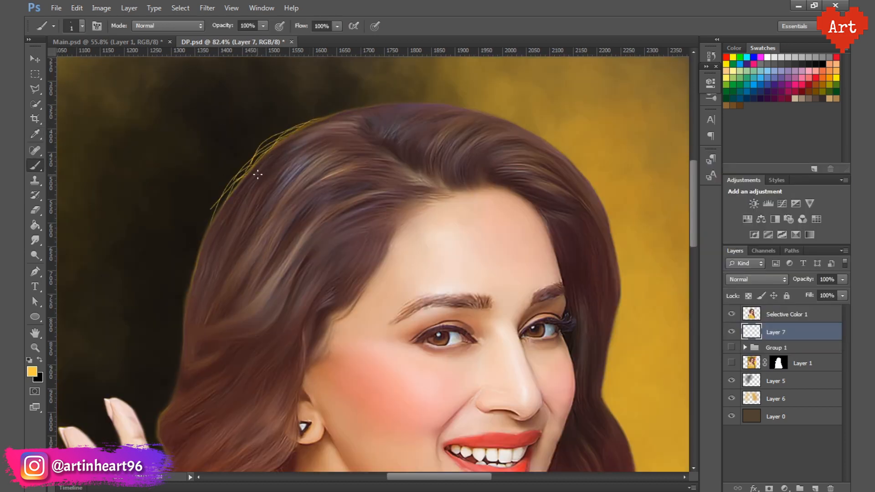
# - Draw fine yellow rim-light strands along the left outline of the hair, from the crown down to the raised fingers
pyautogui.moveTo(185, 333); pyautogui.dragTo(209, 249)
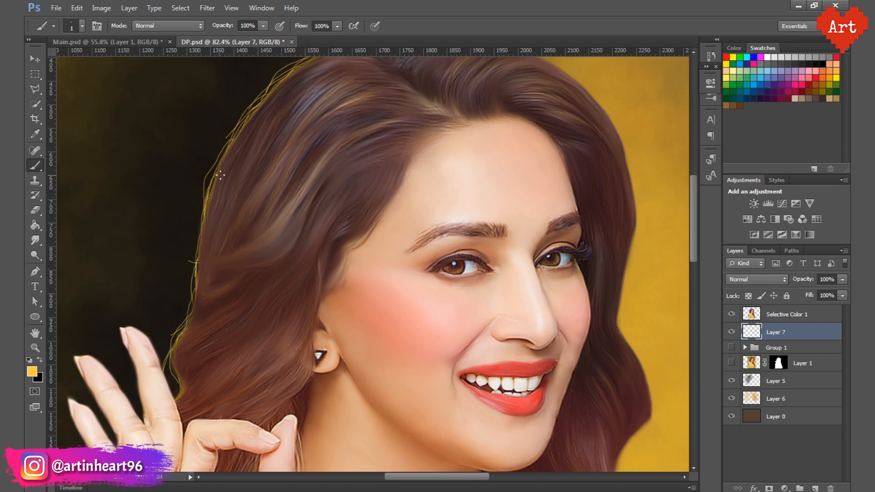
pyautogui.moveTo(241, 128); pyautogui.dragTo(207, 195)
pyautogui.scroll(-2, 228, 168)
pyautogui.scroll(3, 260, 116)
pyautogui.moveTo(379, 141); pyautogui.dragTo(296, 184)
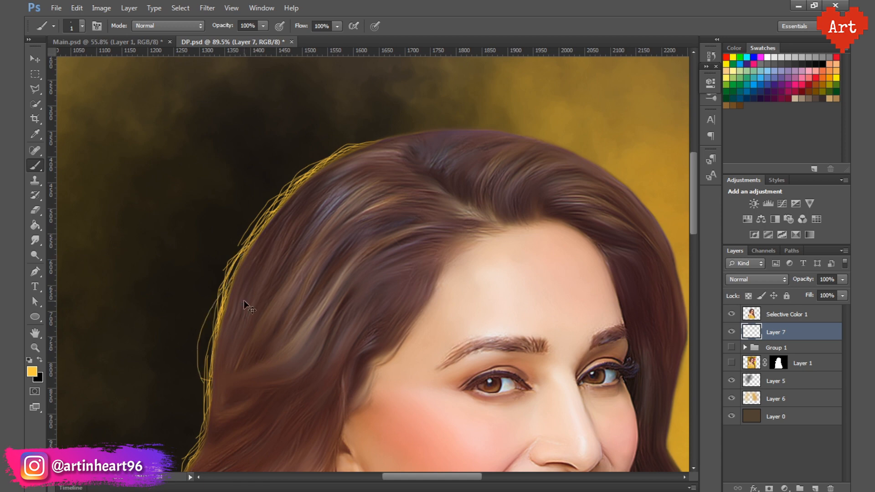
pyautogui.moveTo(200, 360); pyautogui.dragTo(261, 260)
pyautogui.scroll(-3, 282, 341)
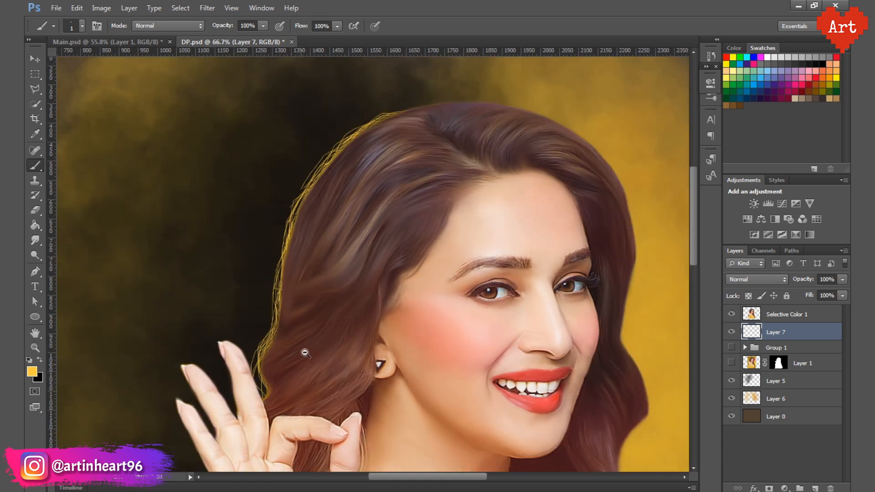
pyautogui.scroll(3, 377, 170)
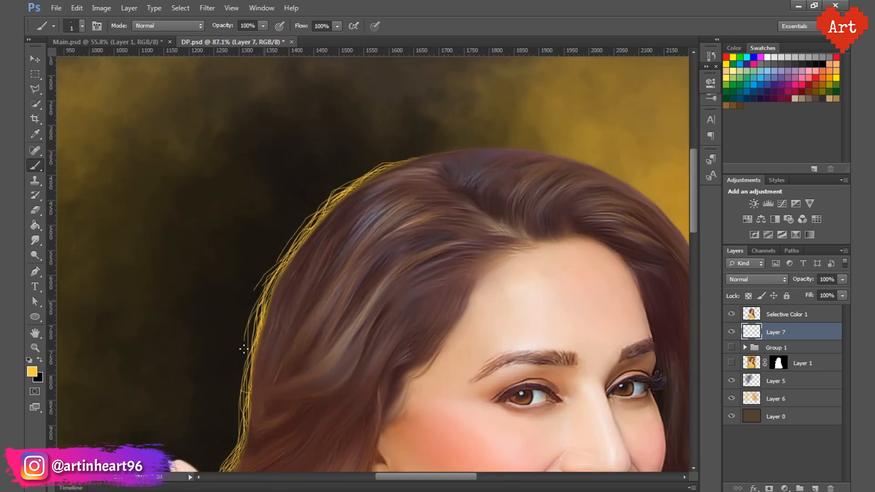
pyautogui.scroll(-4, 292, 273)
pyautogui.scroll(3, 370, 230)
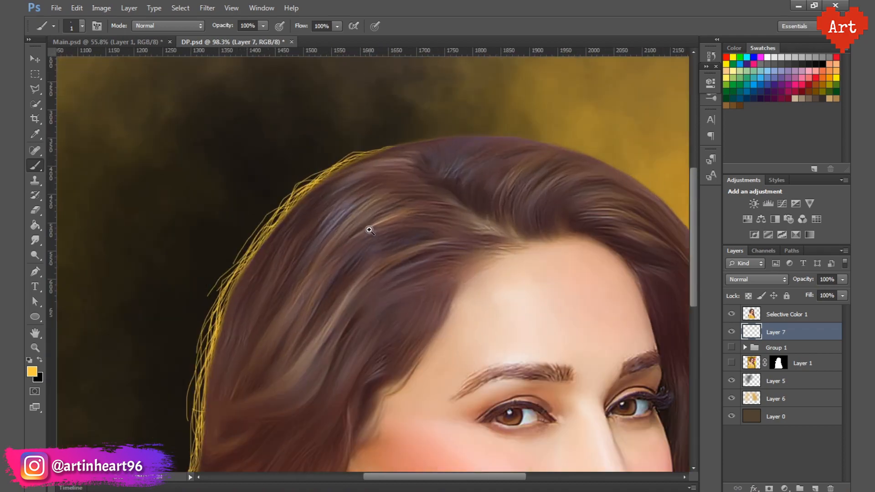
# - Thicken the yellow strands on the hair's left outline and continue them around the loose hair ends beside the sleeve
pyautogui.moveTo(378, 150); pyautogui.dragTo(277, 194)
pyautogui.moveTo(213, 352); pyautogui.dragTo(199, 406)
pyautogui.moveTo(210, 335); pyautogui.dragTo(259, 172)
pyautogui.moveTo(239, 303); pyautogui.dragTo(214, 378)
pyautogui.moveTo(196, 456); pyautogui.dragTo(354, 182)
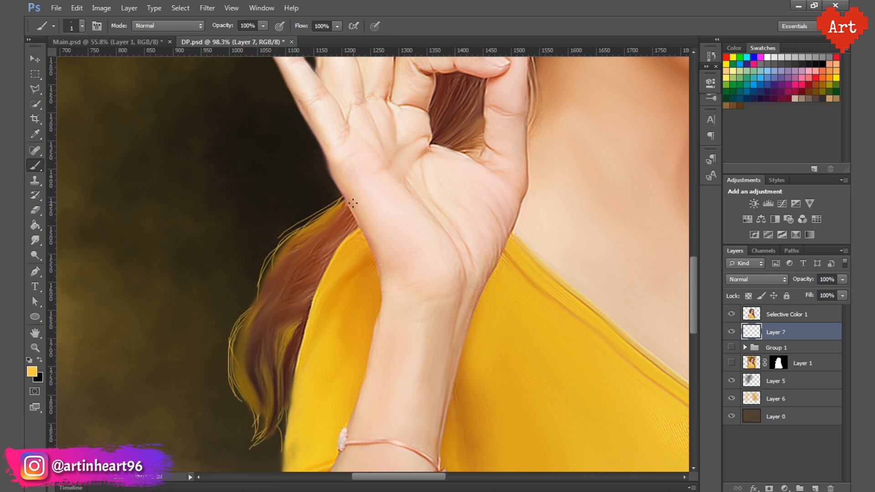
# - Add more fine yellow rim-light strands around the loose hair ends beside the sleeve on Layer 7
pyautogui.scroll(-4, 281, 326)
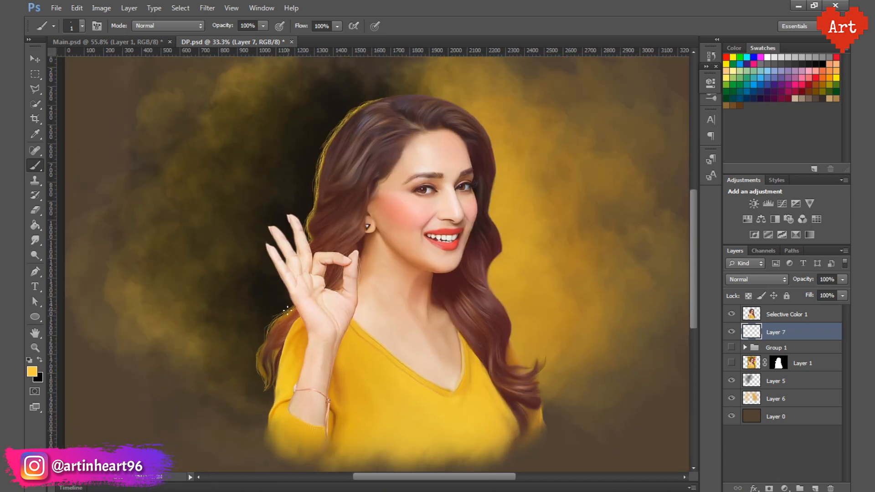
pyautogui.scroll(4, 269, 305)
pyautogui.moveTo(243, 352); pyautogui.dragTo(298, 219)
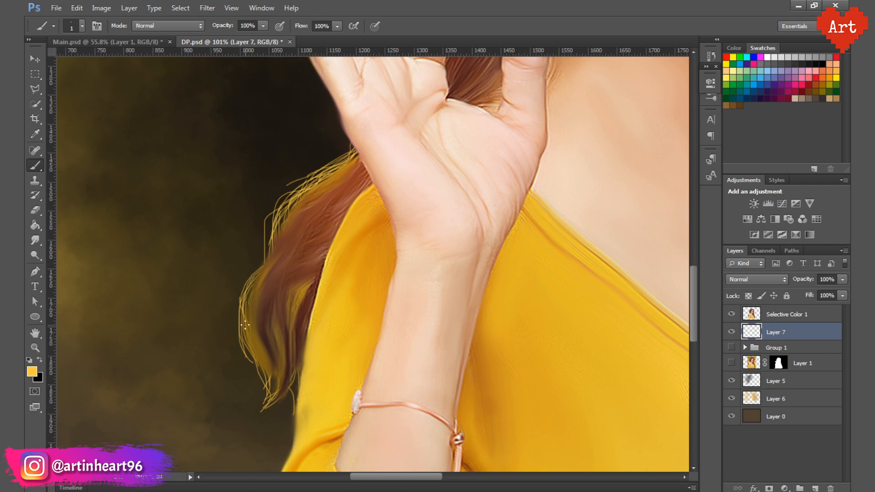
pyautogui.scroll(-4, 274, 273)
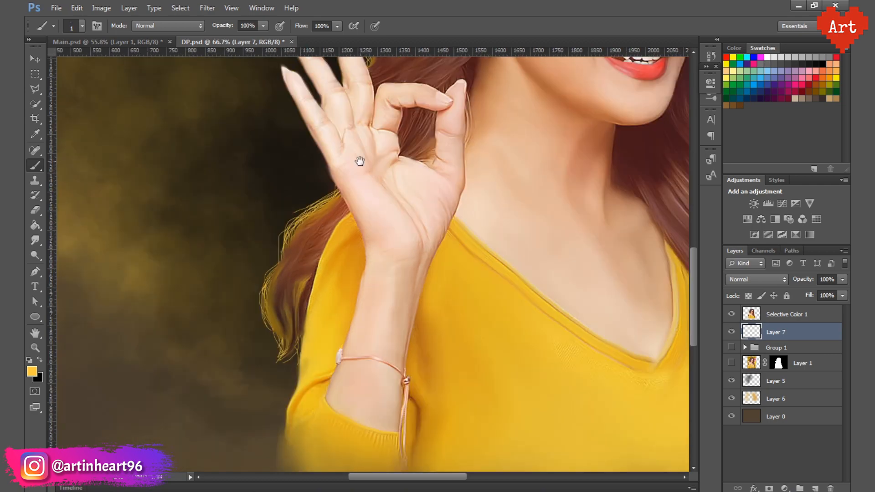
# - Duplicate Layer 7 to strengthen the yellow rim-light strands and set the copy's opacity to 50%
pyautogui.moveTo(360, 160); pyautogui.dragTo(328, 230)
pyautogui.hotkey('ctrl', 'j')
pyautogui.click(805, 280)
pyautogui.write('50')
pyautogui.press('Return')
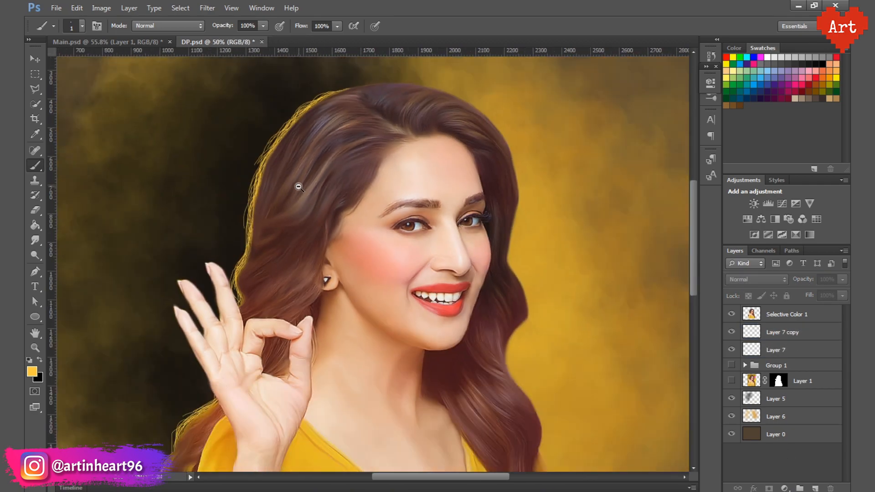
# - Brush soft yellow onto Layer 6 beside the hair's right edge with a 300 px brush at 20% opacity
pyautogui.scroll(-3, 296, 185)
pyautogui.click(774, 416)
pyautogui.click(53, 26)
pyautogui.scroll(-5, 115, 158)
pyautogui.click(116, 157)
pyautogui.moveTo(247, 26); pyautogui.dragTo(215, 28)
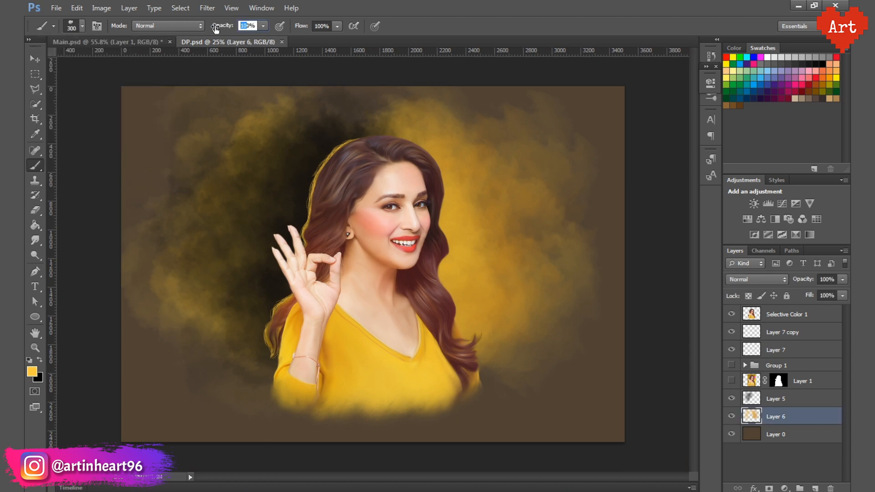
pyautogui.moveTo(447, 242); pyautogui.dragTo(462, 315)
# - Add a new layer above Selective Color 1 and reduce the brush to 15 px for the eyes
pyautogui.scroll(8, 398, 205)
pyautogui.click(786, 314)
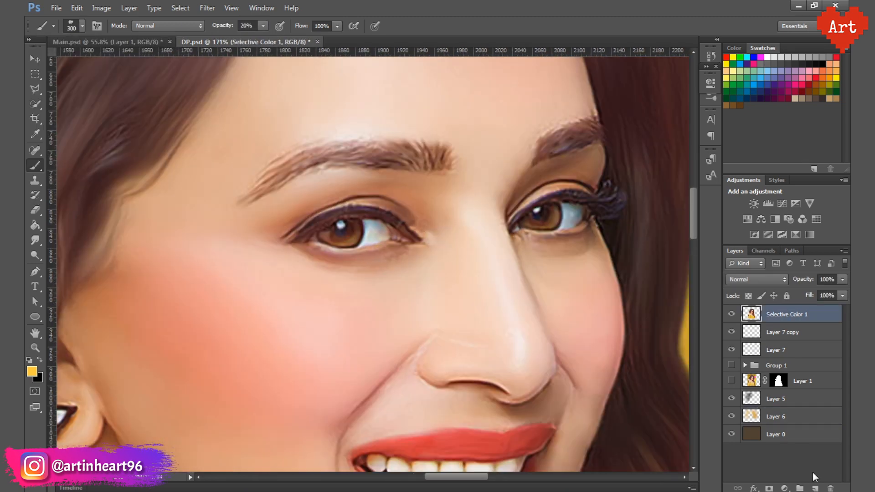
pyautogui.click(816, 488)
pyautogui.scroll(3, 407, 211)
pyautogui.press('[')
pyautogui.press('[')
pyautogui.press('[')
pyautogui.press('[')
pyautogui.press('[')
pyautogui.press('[')
pyautogui.press('[')
pyautogui.press('[')
pyautogui.press('[')
pyautogui.press('[')
pyautogui.press('[')
pyautogui.press('[')
pyautogui.press('[')
pyautogui.press('[')
pyautogui.press('[')
pyautogui.press('[')
pyautogui.press('[')
pyautogui.press('[')
pyautogui.press('[')
pyautogui.press('[')
# - Undo the faint trial stroke and paint both irises yellow on Layer 8 at 100% brush opacity
pyautogui.moveTo(345, 222); pyautogui.dragTo(301, 239)
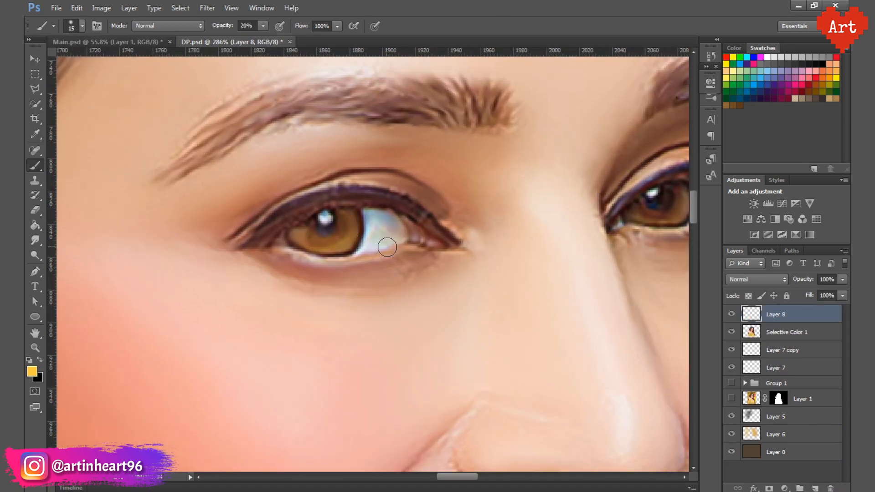
pyautogui.hotkey('ctrl', 'z')
pyautogui.doubleClick(247, 26)
pyautogui.write('100')
pyautogui.moveTo(345, 217)
pyautogui.mouseDown()
pyautogui.moveTo(324, 243)
pyautogui.moveTo(322, 221)
pyautogui.mouseUp()
pyautogui.moveTo(474, 228); pyautogui.dragTo(354, 238)
pyautogui.moveTo(564, 196)
pyautogui.mouseDown()
pyautogui.moveTo(523, 223)
pyautogui.moveTo(535, 197)
pyautogui.mouseUp()
# - Blend the yellow iris colour on Layer 8 with Overlay mode at 50% layer opacity
pyautogui.click(751, 279)
pyautogui.click(745, 144)
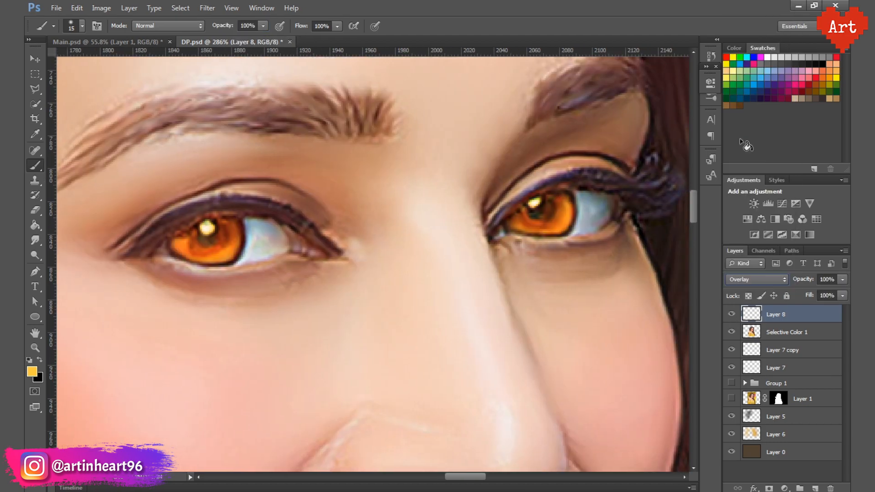
pyautogui.scroll(-5, 341, 206)
# - Erase the yellow tint from the pupils and catchlights of both eyes with a 9 px eraser at 80% opacity
pyautogui.scroll(8, 283, 230)
pyautogui.click(35, 210)
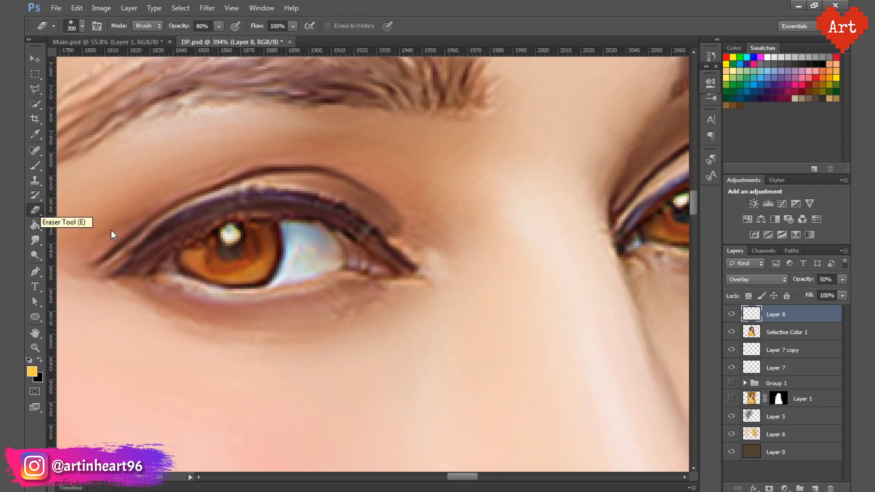
pyautogui.moveTo(235, 248); pyautogui.dragTo(222, 265)
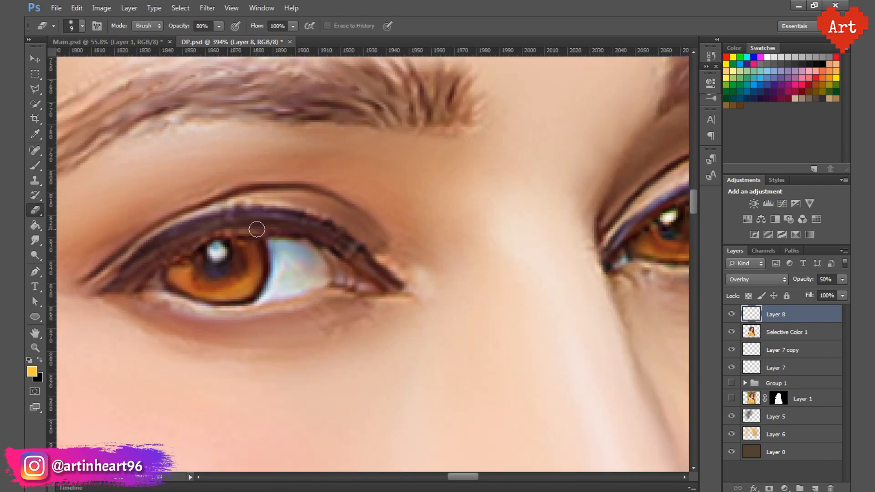
pyautogui.moveTo(638, 215); pyautogui.dragTo(370, 232)
pyautogui.scroll(-7, 466, 213)
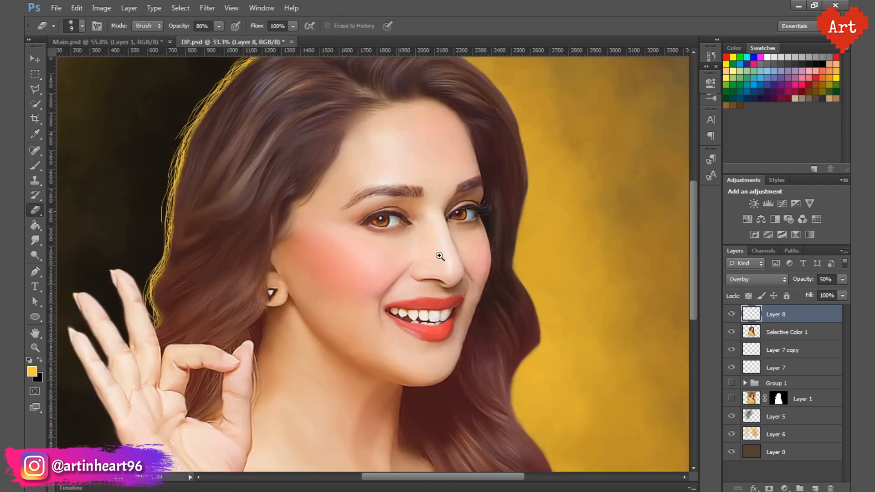
# - Add a new layer, set the brush to 80% opacity, sample the iris's dark edge and try outlining the iris
pyautogui.scroll(8, 401, 211)
pyautogui.click(815, 488)
pyautogui.click(40, 360)
pyautogui.click(35, 165)
pyautogui.moveTo(247, 26); pyautogui.dragTo(241, 28)
pyautogui.keyDown('alt'); pyautogui.click(449, 261); pyautogui.keyUp('alt')
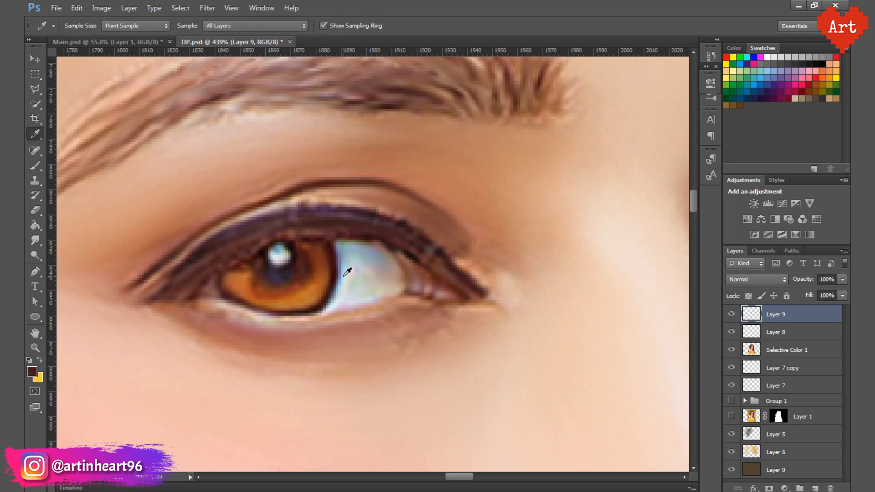
pyautogui.keyDown('alt'); pyautogui.click(328, 286); pyautogui.keyUp('alt')
pyautogui.moveTo(333, 245)
pyautogui.mouseDown()
pyautogui.moveTo(323, 305)
pyautogui.moveTo(261, 308)
pyautogui.mouseUp()
pyautogui.hotkey('ctrl', 'z')
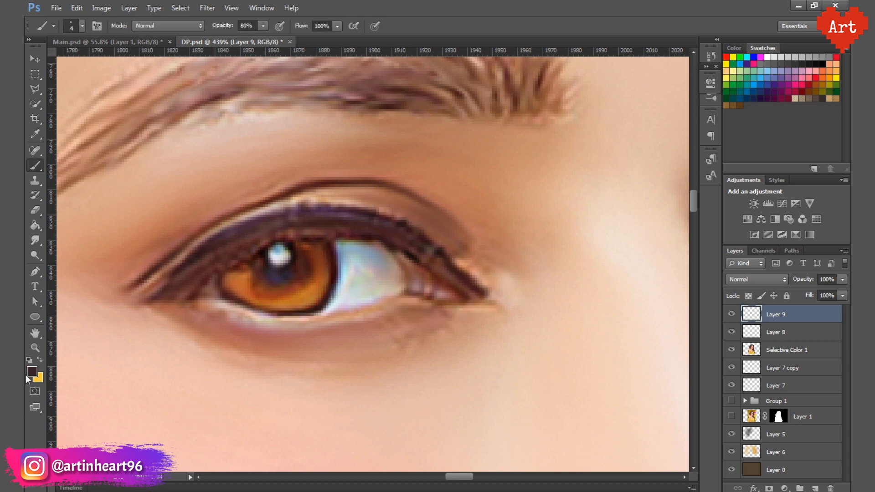
# - Choose a dark brown and redraw the outer rims of both irises on Layer 9 with a 3 px brush
pyautogui.click(32, 372)
pyautogui.click(725, 325)
pyautogui.click(681, 300)
pyautogui.click(835, 181)
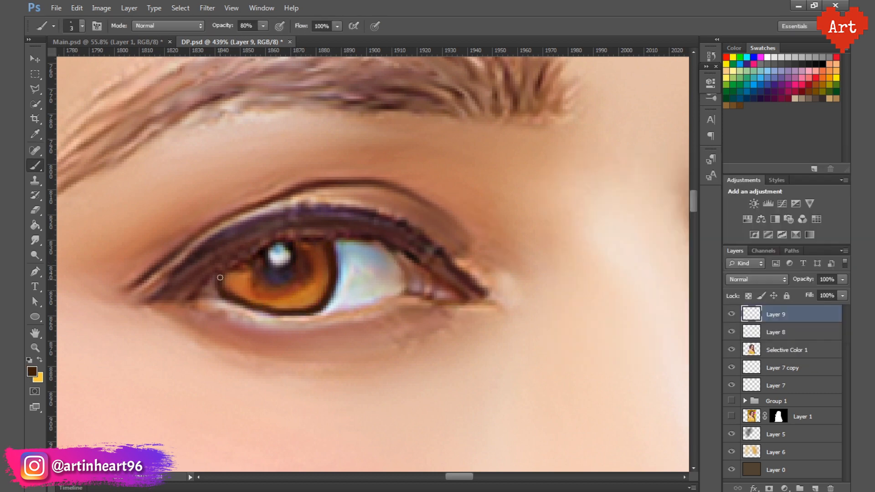
pyautogui.scroll(-5, 208, 213)
pyautogui.scroll(5, 287, 209)
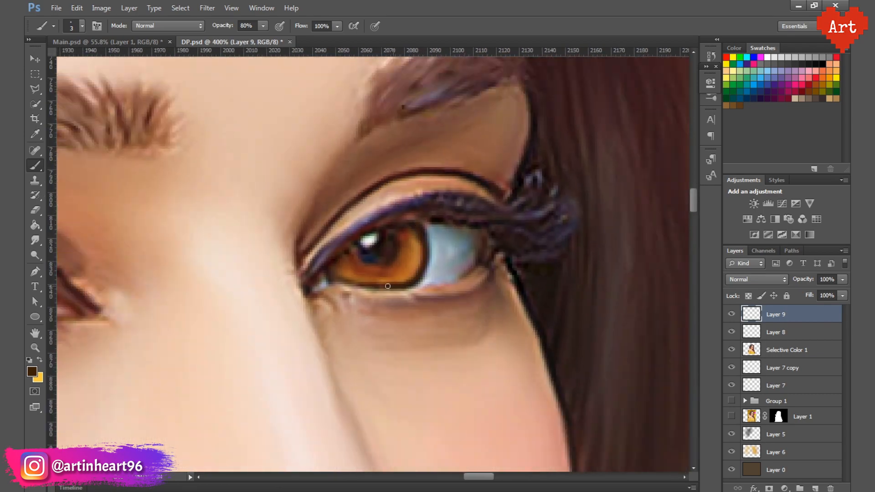
pyautogui.scroll(-5, 389, 260)
pyautogui.scroll(5, 458, 234)
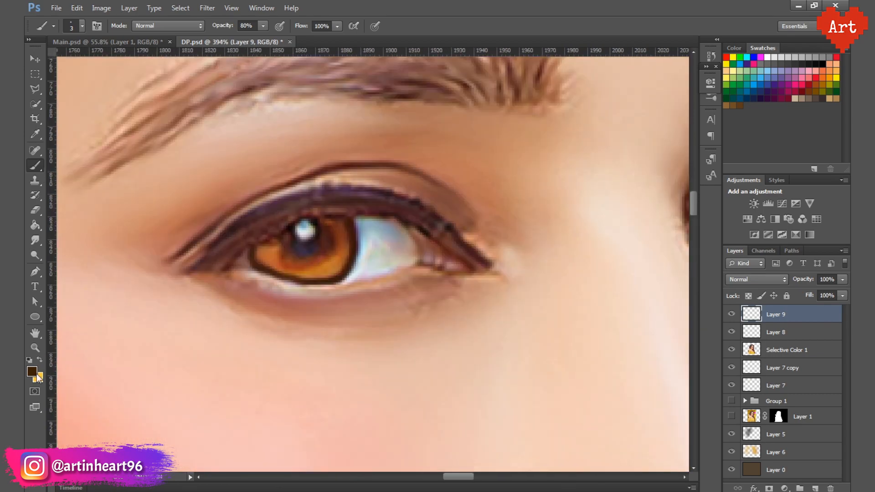
# - Deepen the pupils of both eyes on Layer 9 with darker brown and black, and save the file
pyautogui.scroll(-5, 287, 226)
pyautogui.scroll(5, 408, 220)
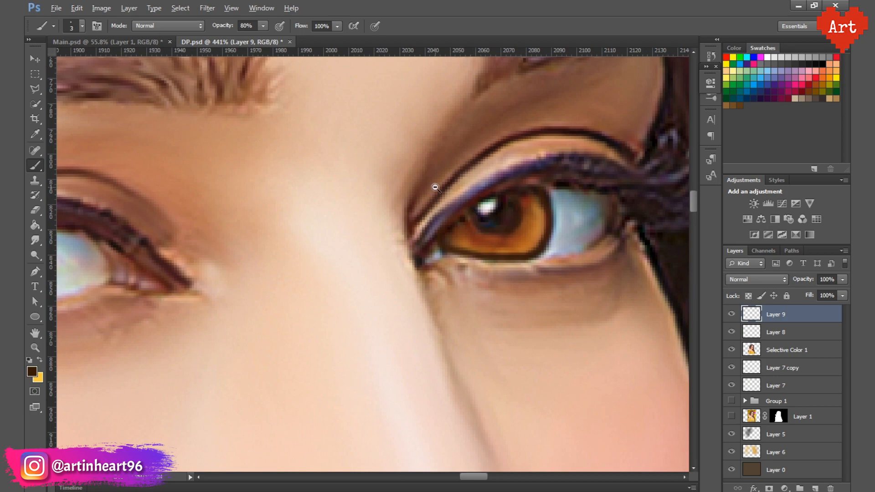
pyautogui.scroll(-5, 435, 186)
pyautogui.scroll(4, 377, 220)
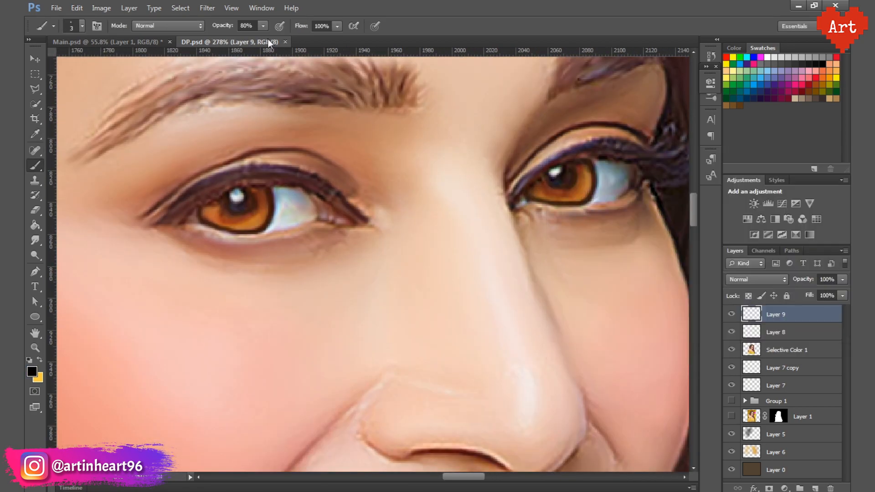
# - Add a new layer and darken the upper lash lines of both eyes with a soft black brush at 20% opacity
pyautogui.moveTo(228, 28); pyautogui.dragTo(210, 28)
pyautogui.hotkey('ctrl', 'shift', 'alt', 'n')
pyautogui.press(']')
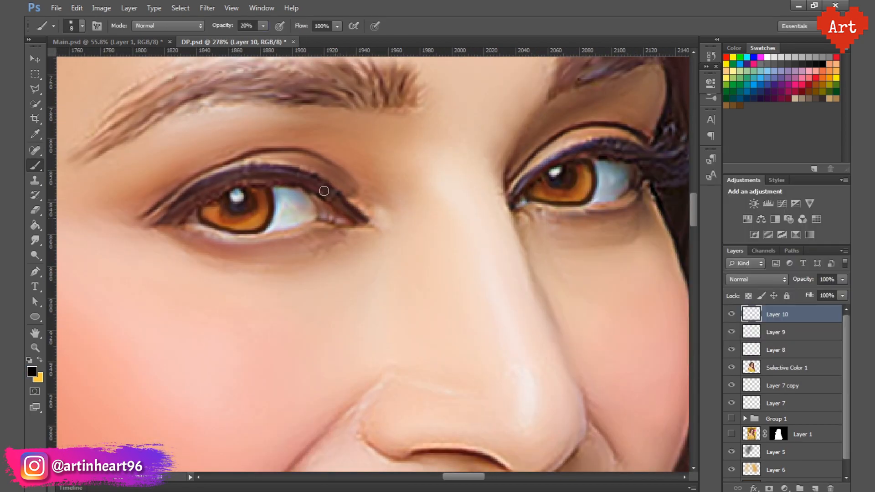
pyautogui.moveTo(212, 184); pyautogui.dragTo(333, 190)
pyautogui.moveTo(600, 148); pyautogui.dragTo(511, 198)
pyautogui.scroll(-4, 401, 161)
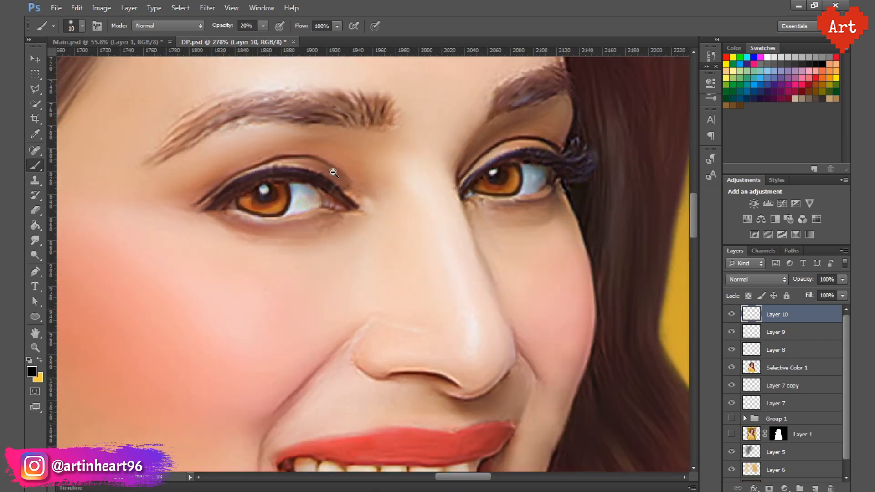
# - Shade beneath the lower lash line on Layer 10 with an 8 px black brush at 10% opacity
pyautogui.scroll(5, 334, 170)
pyautogui.moveTo(194, 244); pyautogui.dragTo(267, 254)
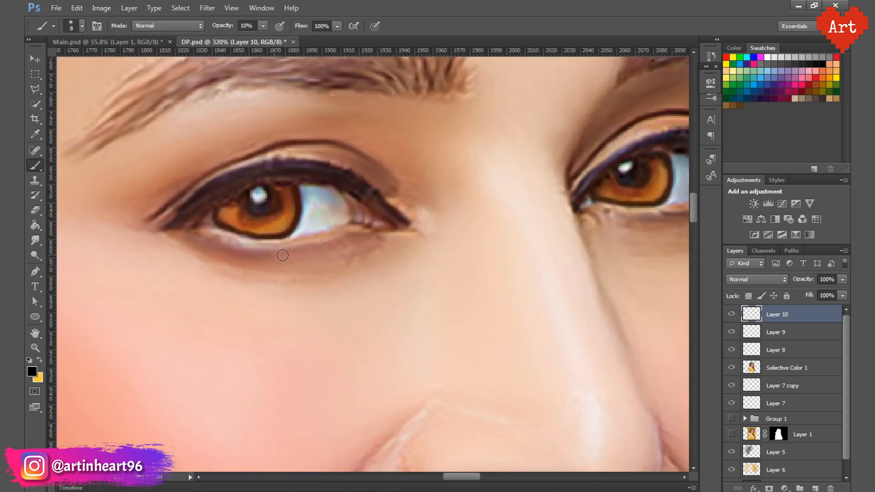
pyautogui.scroll(-5, 225, 178)
pyautogui.scroll(6, 227, 183)
# - Define the lash lines of both eyes on Layer 10 with a 5 px black brush at 20% opacity
pyautogui.moveTo(225, 28); pyautogui.dragTo(230, 27)
pyautogui.press('[')
pyautogui.press('[')
pyautogui.press('[')
pyautogui.moveTo(171, 201)
pyautogui.mouseDown()
pyautogui.moveTo(262, 223)
pyautogui.moveTo(352, 211)
pyautogui.mouseUp()
pyautogui.scroll(-5, 335, 151)
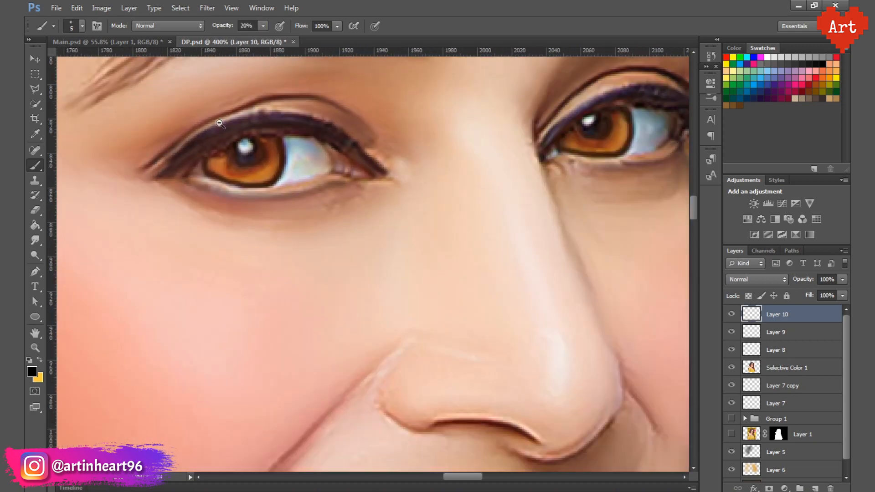
pyautogui.scroll(5, 423, 155)
pyautogui.moveTo(456, 200); pyautogui.dragTo(350, 224)
# - Smooth the eyeliner and eyelid edges on Layer 10 and Selective Color 1 with a 4 px Smudge tip at 80% strength
pyautogui.scroll(-6, 367, 205)
pyautogui.click(35, 240)
pyautogui.scroll(6, 315, 198)
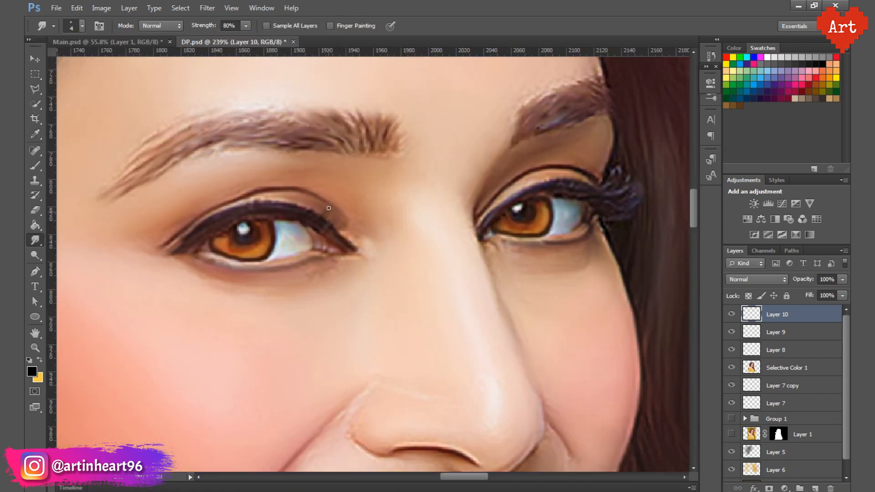
pyautogui.scroll(-5, 275, 207)
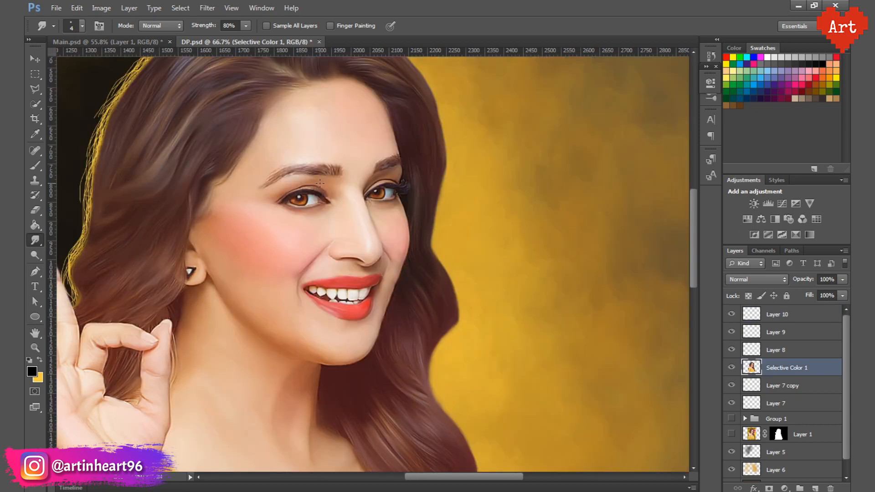
pyautogui.scroll(5, 296, 201)
pyautogui.scroll(-4, 310, 196)
pyautogui.scroll(4, 324, 193)
# - Clean up the black liner on Layer 10 with the eraser and retouch the lower lash lines at 20% brush opacity
pyautogui.press('e')
pyautogui.scroll(-4, 324, 193)
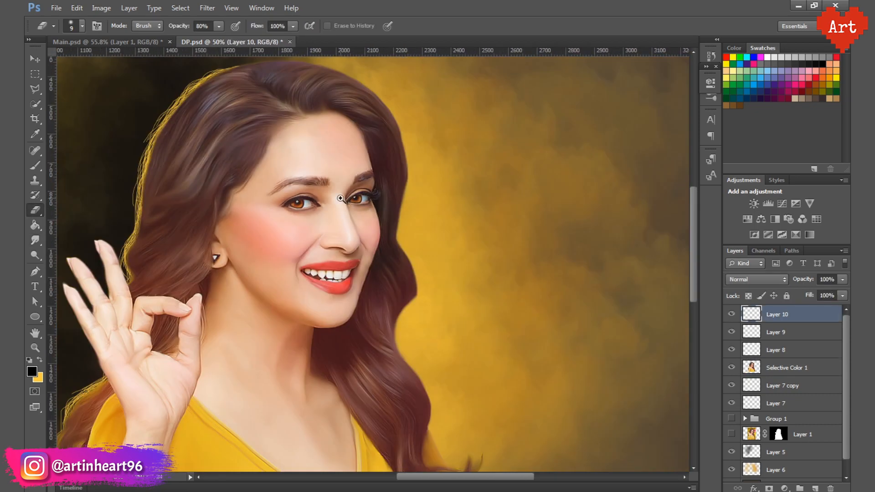
pyautogui.press('b')
pyautogui.scroll(3, 364, 183)
pyautogui.scroll(-3, 380, 173)
pyautogui.scroll(3, 381, 173)
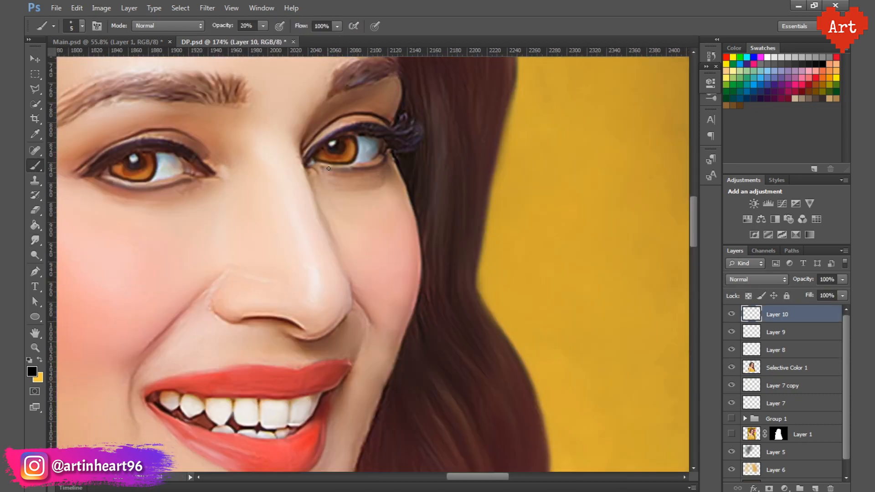
pyautogui.scroll(-3, 369, 183)
# - Add a new layer and prepare a white 125 px brush at 60% opacity
pyautogui.hotkey('ctrl', 'shift', 'alt', 'n')
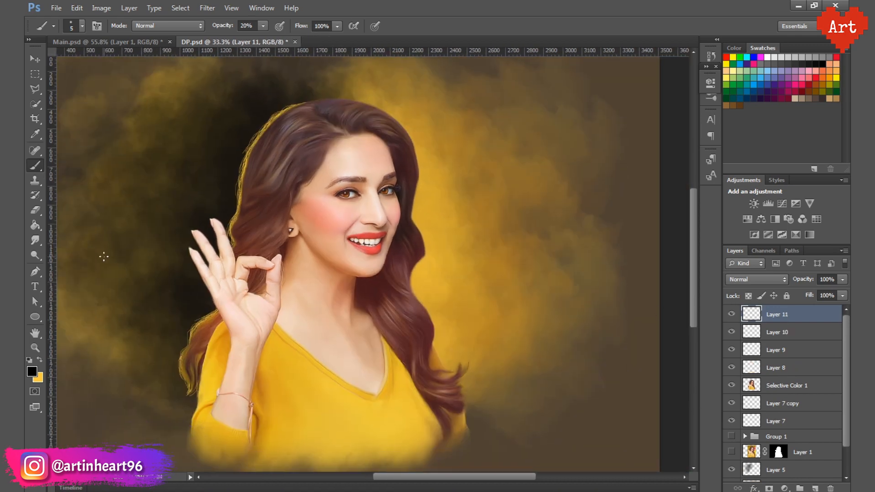
pyautogui.press('x')
pyautogui.press('8')
pyautogui.press(']')
pyautogui.press(']')
pyautogui.click(336, 216)
pyautogui.click(756, 279)
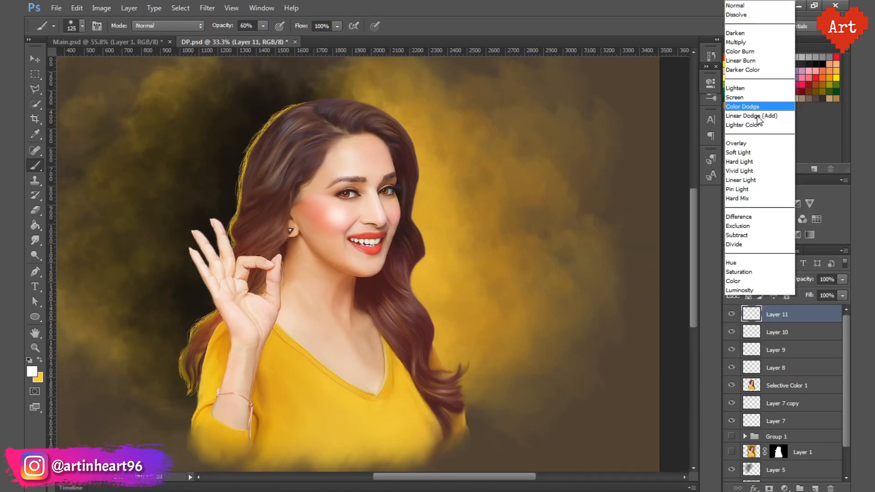
pyautogui.click(747, 96)
pyautogui.scroll(6, 336, 195)
pyautogui.moveTo(754, 315); pyautogui.dragTo(830, 488)
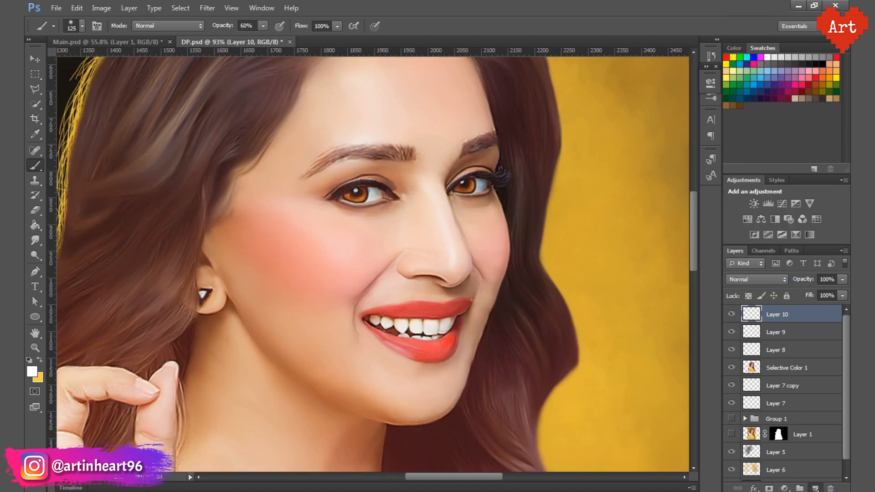
# - Add a new layer and paint a white highlight along the nose with a 15 px brush at 60% opacity
pyautogui.click(815, 488)
pyautogui.press('[')
pyautogui.press('[')
pyautogui.press('[')
pyautogui.press('[')
pyautogui.press('[')
pyautogui.press('[')
pyautogui.press('[')
pyautogui.moveTo(452, 260); pyautogui.dragTo(450, 244)
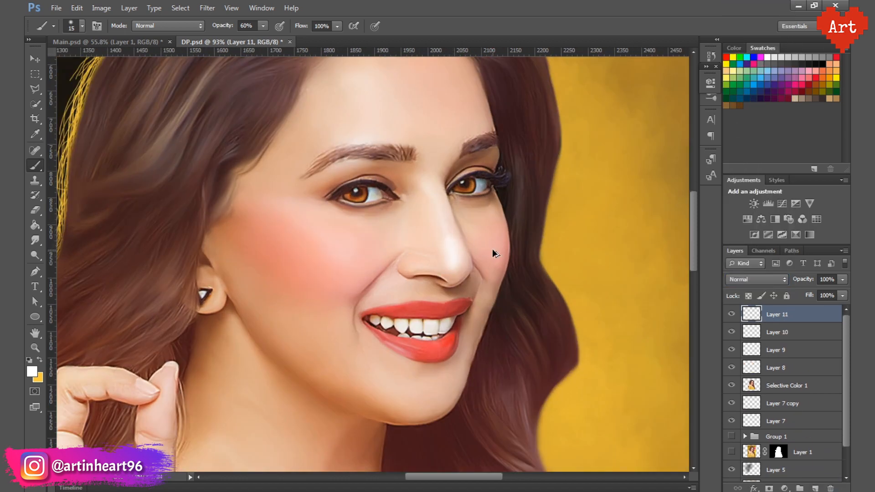
pyautogui.keyDown('ctrl'); pyautogui.keyDown('alt'); pyautogui.click(478, 244); pyautogui.keyUp('alt'); pyautogui.keyUp('ctrl')
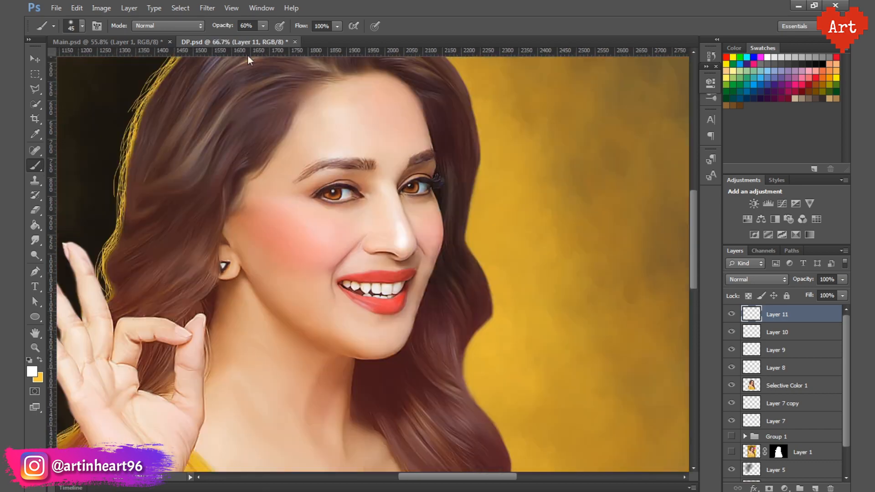
# - Paint a soft white highlight on the cheek of Layer 11 with an enlarged brush at 30% opacity
pyautogui.moveTo(223, 26); pyautogui.dragTo(206, 27)
pyautogui.press(']')
pyautogui.press(']')
pyautogui.press(']')
pyautogui.press(']')
pyautogui.press(']')
pyautogui.press(']')
pyautogui.press(']')
pyautogui.press(']')
pyautogui.press('[')
pyautogui.press('[')
pyautogui.click(323, 247)
pyautogui.keyDown('ctrl'); pyautogui.keyDown('alt'); pyautogui.click(415, 223); pyautogui.keyUp('alt'); pyautogui.keyUp('ctrl')
pyautogui.keyDown('ctrl'); pyautogui.keyDown('alt'); pyautogui.click(415, 223); pyautogui.keyUp('alt'); pyautogui.keyUp('ctrl')
# - Paint white highlights on the lower lip with a 30 px brush at 30% opacity and soften them with the eraser
pyautogui.scroll(10, 340, 269)
pyautogui.press('[')
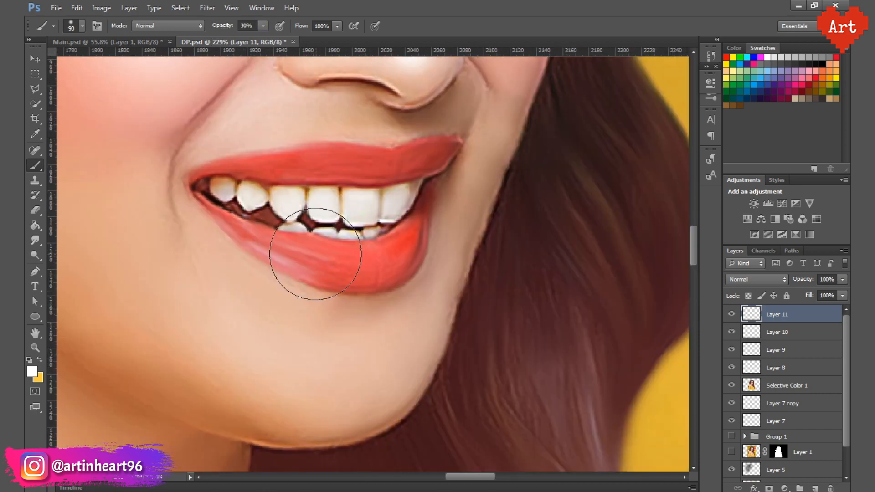
pyautogui.scroll(-6, 363, 255)
pyautogui.scroll(5, 395, 293)
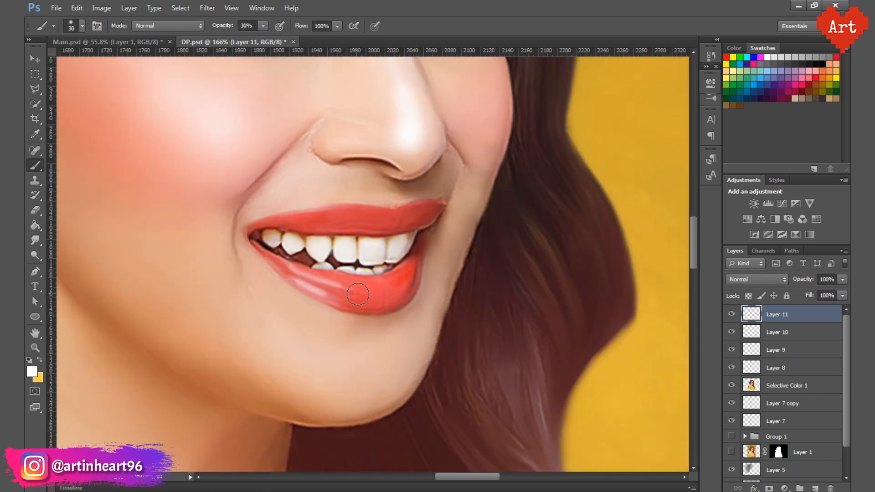
pyautogui.press(']')
pyautogui.press('e')
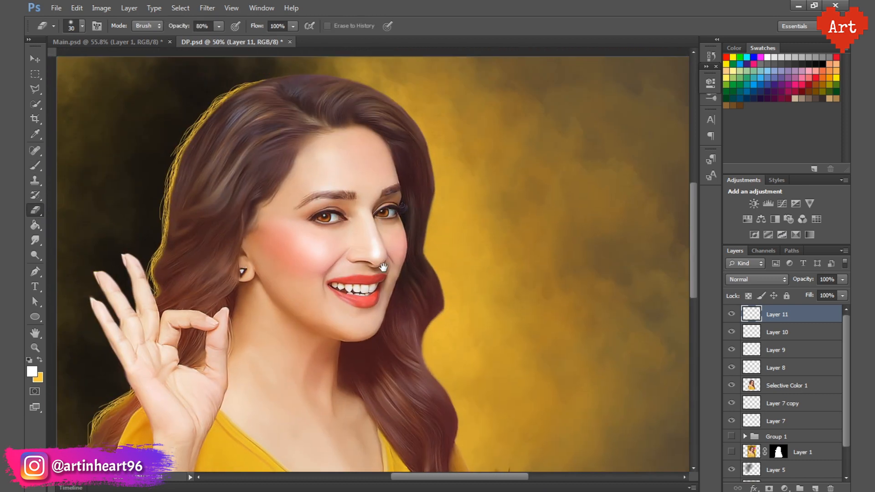
pyautogui.scroll(-5, 378, 277)
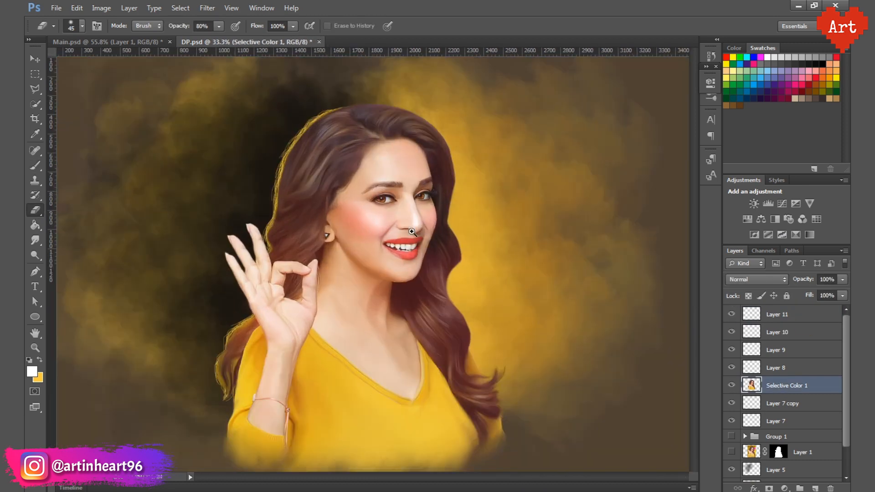
# - Add a Selective Color adjustment clipped to the portrait layer and increase the black amount in one colour range
pyautogui.click(809, 235)
pyautogui.click(622, 126)
pyautogui.click(613, 145)
pyautogui.click(609, 269)
pyautogui.moveTo(613, 223)
pyautogui.mouseDown()
pyautogui.moveTo(635, 224)
pyautogui.moveTo(626, 223)
pyautogui.mouseUp()
pyautogui.click(586, 111)
pyautogui.click(588, 126)
pyautogui.click(589, 135)
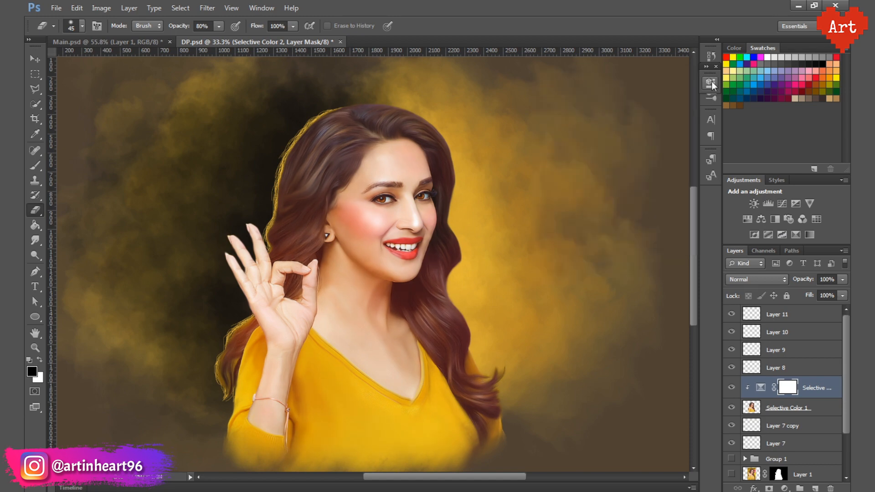
# - Paint thin white highlights around the lip edges on Layer 12 copy with a 3 px brush at 30% opacity, and save
pyautogui.scroll(5, 468, 316)
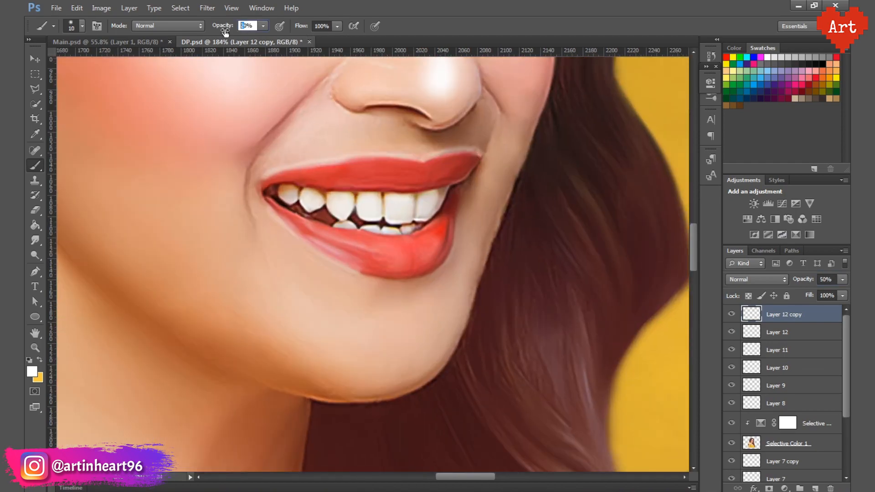
pyautogui.scroll(3, 478, 128)
pyautogui.click(224, 28)
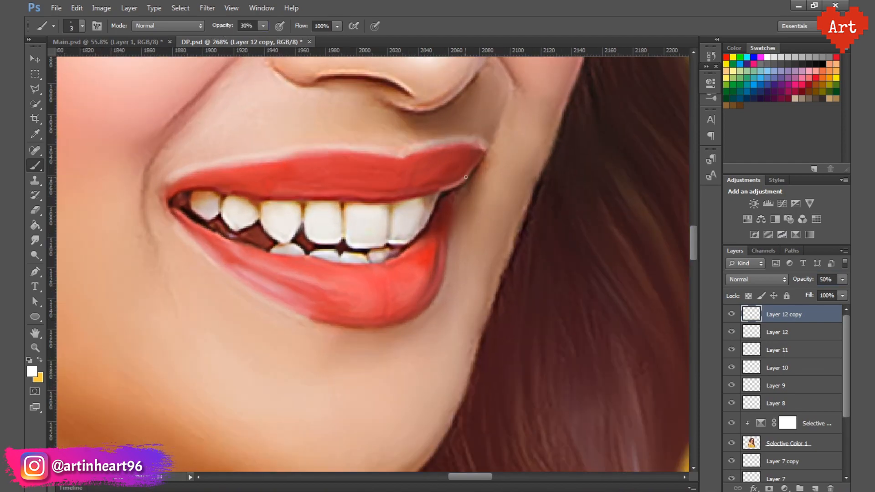
pyautogui.moveTo(466, 178); pyautogui.dragTo(475, 163)
pyautogui.press('[')
pyautogui.moveTo(371, 130); pyautogui.dragTo(292, 142)
pyautogui.click(731, 313)
pyautogui.click(732, 313)
pyautogui.hotkey('ctrl', 's')
# - Add stronger white highlight touches on Layer 12 copy with a 7 px brush at 60% opacity and save the document
pyautogui.moveTo(351, 161)
pyautogui.mouseDown()
pyautogui.moveTo(389, 236)
pyautogui.moveTo(429, 246)
pyautogui.mouseUp()
pyautogui.click(243, 26)
pyautogui.press(']')
pyautogui.click(519, 196)
pyautogui.hotkey('ctrl', '-')
pyautogui.hotkey('ctrl', '-')
pyautogui.hotkey('ctrl', '-')
pyautogui.hotkey('ctrl', '-')
pyautogui.hotkey('ctrl', '-')
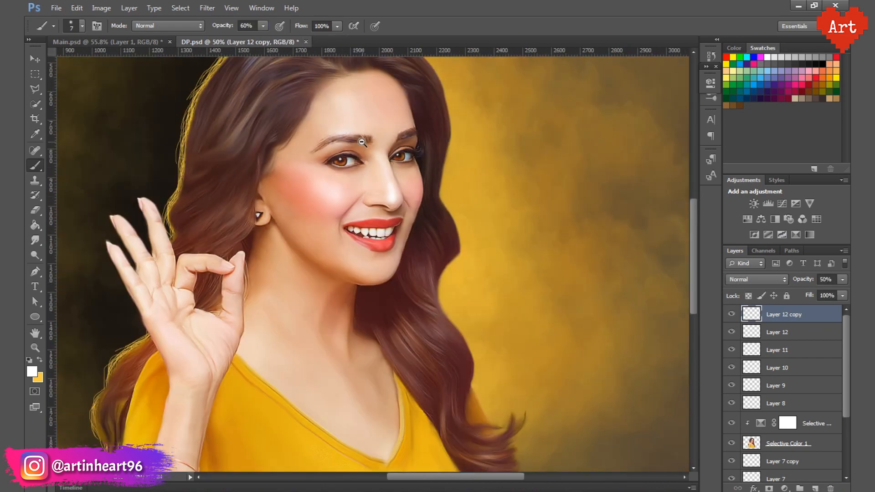
pyautogui.hotkey('ctrl', 's')
# - Add a new layer and paint a sampled skin tone over the neck with a 250 px brush at 40% opacity
pyautogui.hotkey('ctrl', 'shift', 'alt', 'n')
pyautogui.keyDown('alt'); pyautogui.click(292, 260); pyautogui.keyUp('alt')
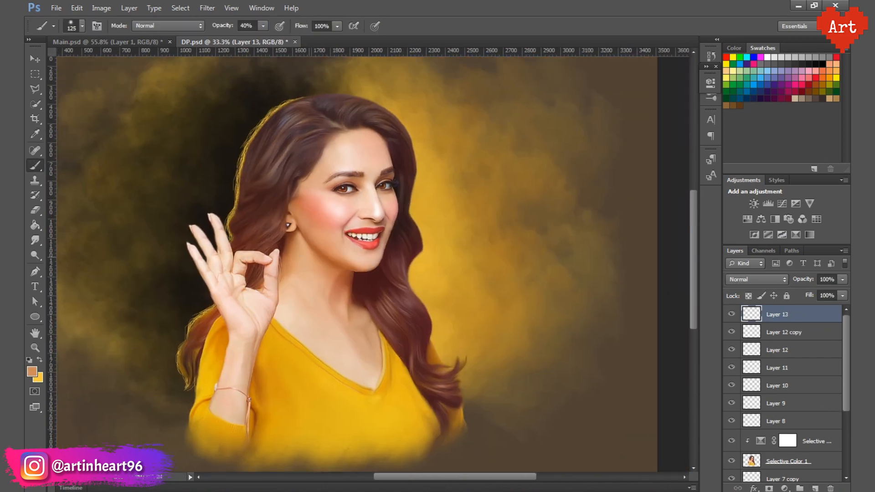
pyautogui.press(']')
pyautogui.press(']')
pyautogui.press(']')
pyautogui.press(']')
pyautogui.moveTo(294, 256); pyautogui.dragTo(317, 283)
# - Set the blend mode of Layer 13 to Color Burn and its opacity to 40%
pyautogui.click(732, 314)
pyautogui.click(731, 314)
pyautogui.click(756, 279)
pyautogui.click(748, 51)
pyautogui.moveTo(810, 282); pyautogui.dragTo(766, 283)
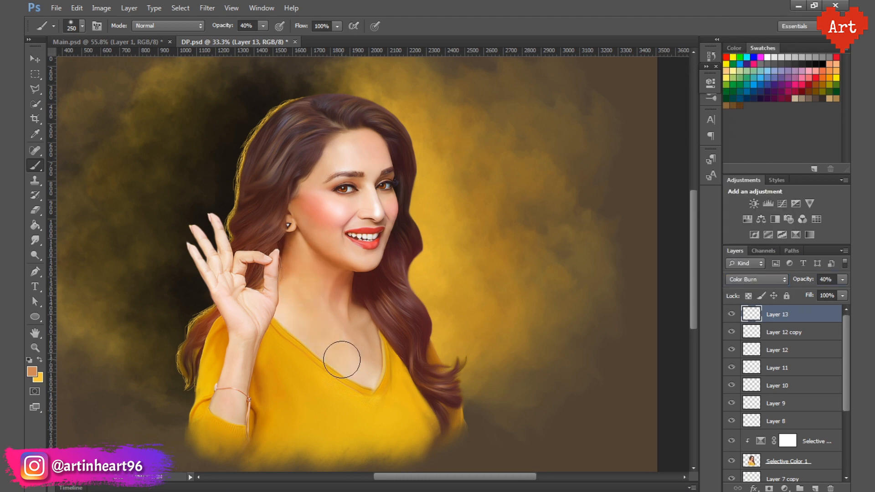
# - Extend the shading over the chest and neck on Layer 13, load the portrait outline as a selection, deselect it, and save
pyautogui.moveTo(343, 358); pyautogui.dragTo(358, 306)
pyautogui.scroll(-3, 781, 430)
pyautogui.keyDown('ctrl'); pyautogui.click(751, 408); pyautogui.keyUp('ctrl')
pyautogui.scroll(3, 756, 405)
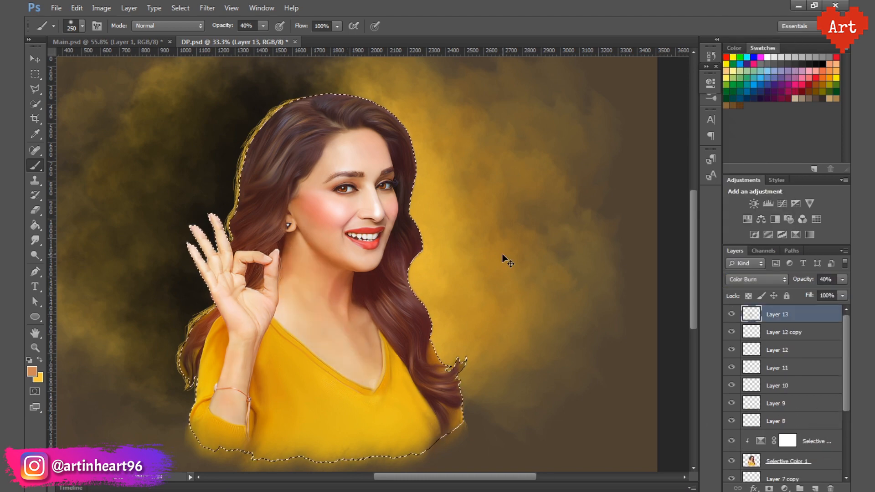
pyautogui.hotkey('ctrl', 'd')
pyautogui.hotkey('ctrl', 's')
pyautogui.click(731, 314)
pyautogui.click(731, 314)
pyautogui.hotkey('ctrl', '0')
# - Group the portrait layers from Layer 7 to Layer 13, duplicate the group, and convert the copy to a smart object
pyautogui.scroll(-5, 793, 370)
pyautogui.click(797, 387)
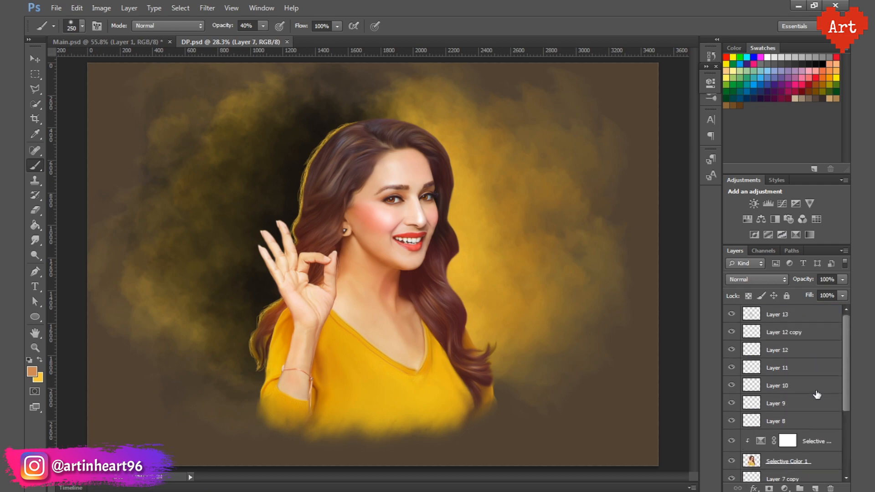
pyautogui.keyDown('shift'); pyautogui.click(793, 314); pyautogui.keyUp('shift')
pyautogui.click(531, 164)
pyautogui.hotkey('ctrl', 'j')
pyautogui.click(732, 314)
pyautogui.click(731, 314)
pyautogui.rightClick(786, 312)
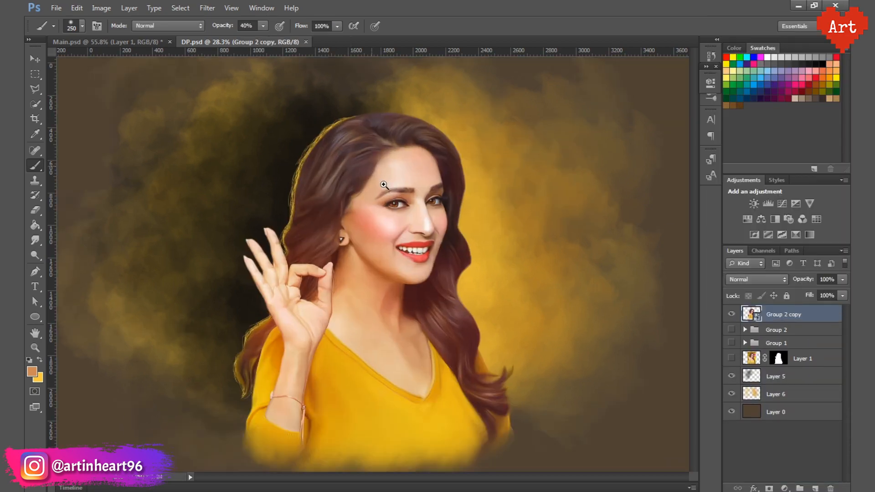
# - Apply the Oil Paint filter to the Group 2 copy smart object with Stylization set to 2
pyautogui.click(207, 8)
pyautogui.click(226, 109)
pyautogui.doubleClick(809, 86)
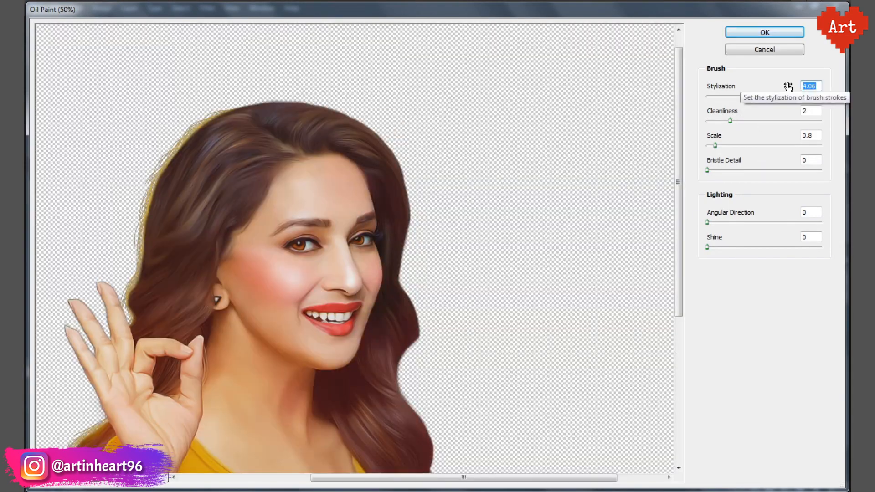
pyautogui.write('2')
pyautogui.click(765, 32)
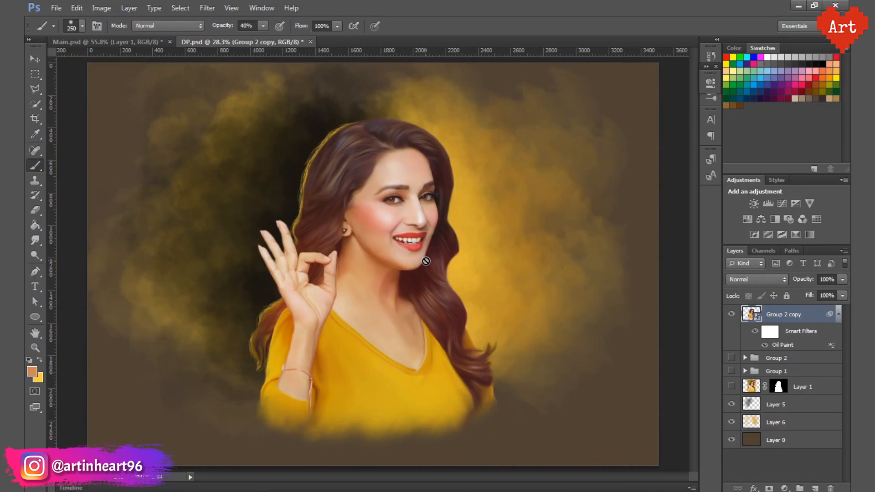
pyautogui.scroll(5, 401, 200)
pyautogui.scroll(-5, 326, 297)
# - Add a Brightness/Contrast adjustment clipped to Group 2 copy, raising the brightness slightly and setting the contrast to 6
pyautogui.click(784, 487)
pyautogui.click(775, 279)
pyautogui.click(609, 269)
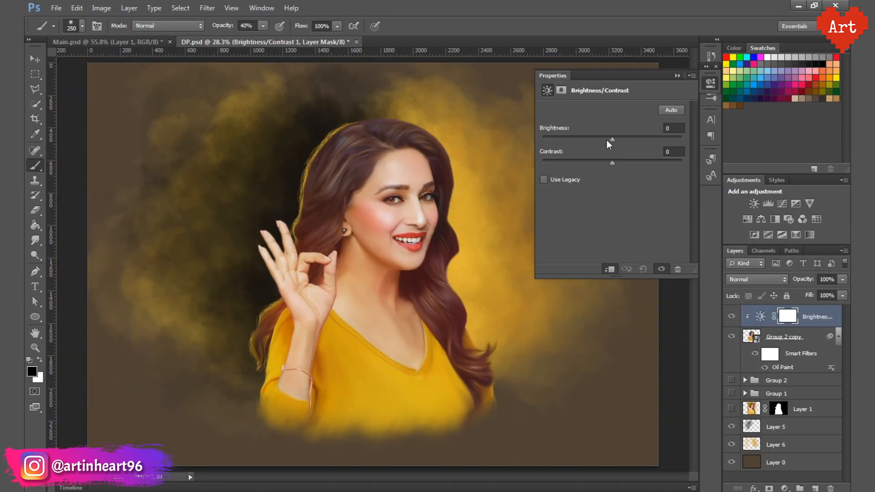
pyautogui.moveTo(612, 140); pyautogui.dragTo(615, 142)
pyautogui.moveTo(612, 163); pyautogui.dragTo(619, 165)
pyautogui.doubleClick(672, 152)
pyautogui.write('6')
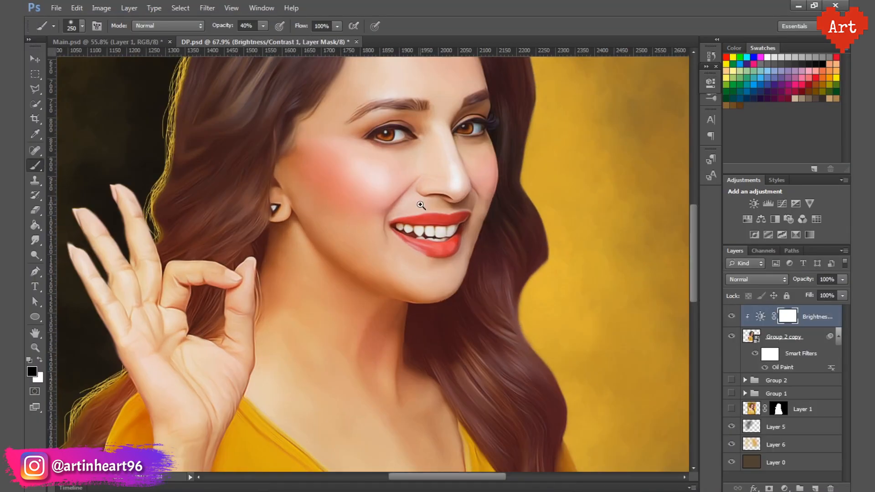
pyautogui.scroll(-4, 371, 265)
# - Add a clipped Selective Color adjustment directly above Group 2 copy and reduce cyan in the Reds to about -16%
pyautogui.click(809, 235)
pyautogui.scroll(2, 614, 152)
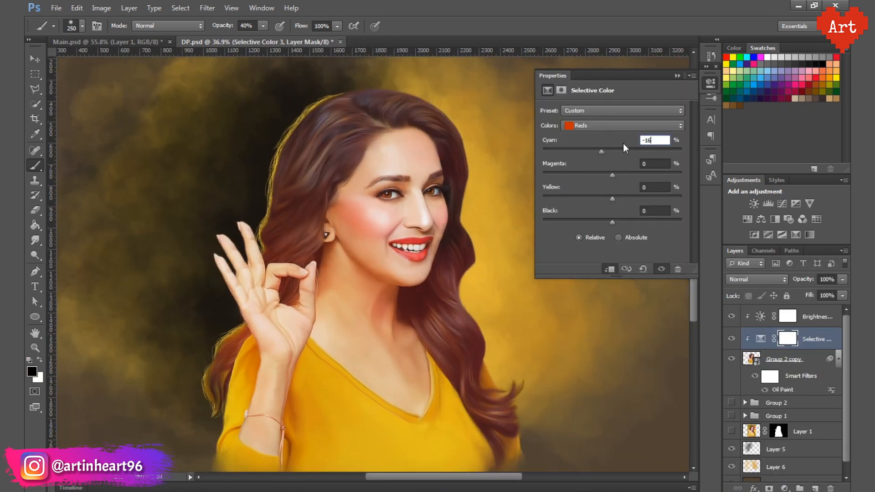
pyautogui.click(569, 141)
pyautogui.scroll(-1, 328, 191)
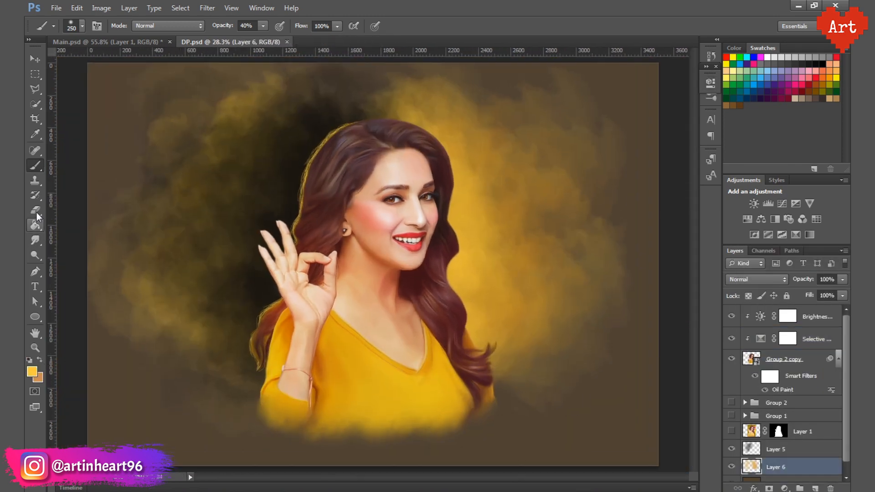
# - Paint a #ffdc51 yellow glow on Layer 6 beside the hair on the bright side with a cloud brush at 60% opacity
pyautogui.click(73, 26)
pyautogui.doubleClick(112, 170)
pyautogui.click(228, 27)
pyautogui.moveTo(678, 183); pyautogui.dragTo(664, 189)
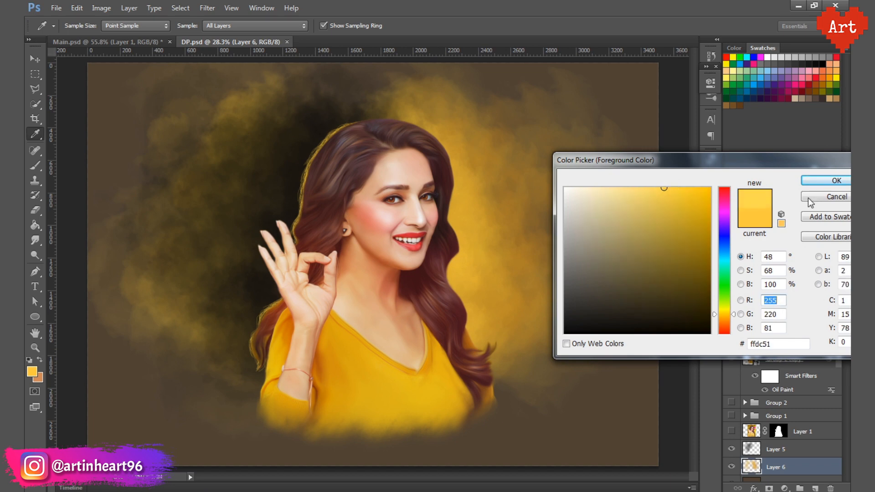
pyautogui.click(820, 181)
pyautogui.moveTo(254, 26); pyautogui.dragTo(227, 31)
pyautogui.write('60')
pyautogui.press('Return')
pyautogui.moveTo(422, 119)
pyautogui.mouseDown()
pyautogui.moveTo(463, 226)
pyautogui.moveTo(476, 326)
pyautogui.mouseUp()
# - Soften the yellow glow beside the hair on Layer 6 with a 700 px brush at 20% opacity
pyautogui.moveTo(253, 26); pyautogui.dragTo(231, 32)
pyautogui.write('40')
pyautogui.press('Return')
pyautogui.write('20')
pyautogui.press('Return')
pyautogui.press(']')
pyautogui.press(']')
pyautogui.press(']')
pyautogui.moveTo(455, 241); pyautogui.dragTo(486, 289)
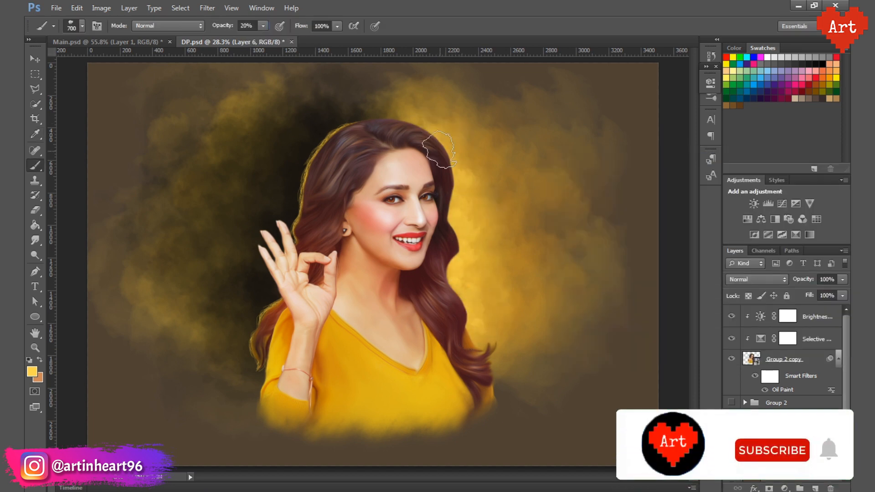
# - Darken the black clouds on Layer 5 with a black 1100 px brush at 10% opacity and save the document
pyautogui.press('x')
pyautogui.click(32, 371)
pyautogui.click(564, 333)
pyautogui.click(826, 183)
pyautogui.moveTo(252, 26); pyautogui.dragTo(230, 30)
pyautogui.write('10')
pyautogui.press('Return')
pyautogui.press(']')
pyautogui.press(']')
pyautogui.press(']')
pyautogui.press(']')
pyautogui.hotkey('ctrl', 's')
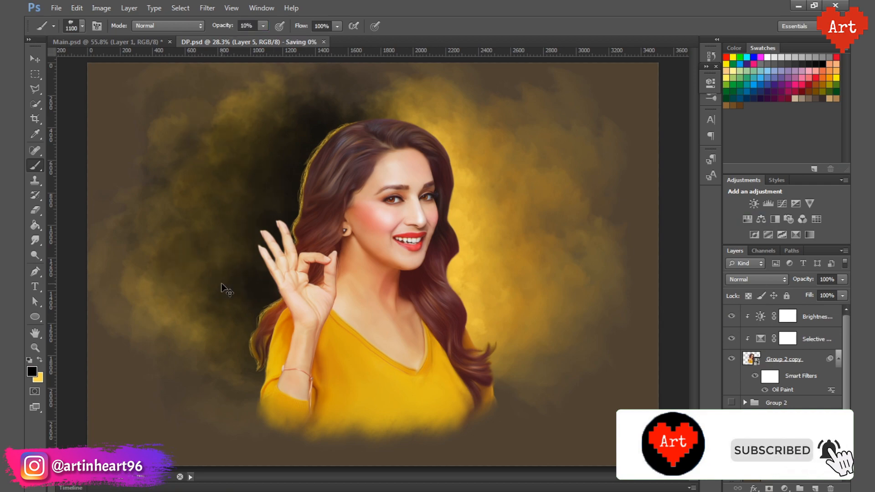
# - Apply an Unsharp Mask filter to the Group 2 copy smart object and save the document
pyautogui.hotkey('ctrl', '+')
pyautogui.hotkey('ctrl', '+')
pyautogui.hotkey('ctrl', '+')
pyautogui.hotkey('ctrl', '+')
pyautogui.hotkey('ctrl', '-')
pyautogui.hotkey('ctrl', '-')
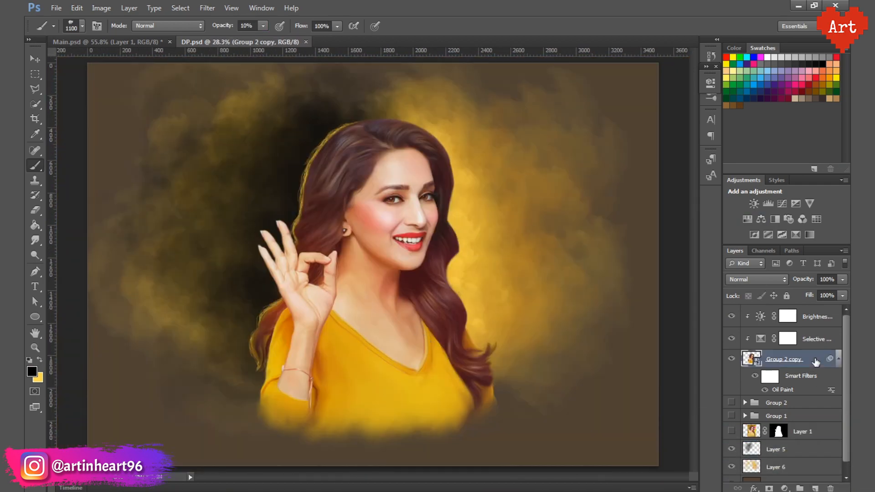
pyautogui.click(207, 8)
pyautogui.hotkey('ctrl', '+')
pyautogui.moveTo(496, 250); pyautogui.dragTo(507, 252)
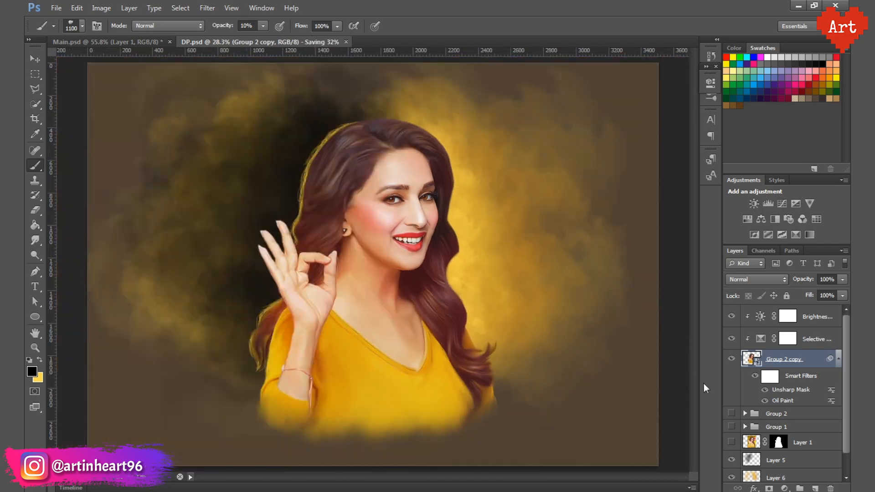
pyautogui.click(784, 488)
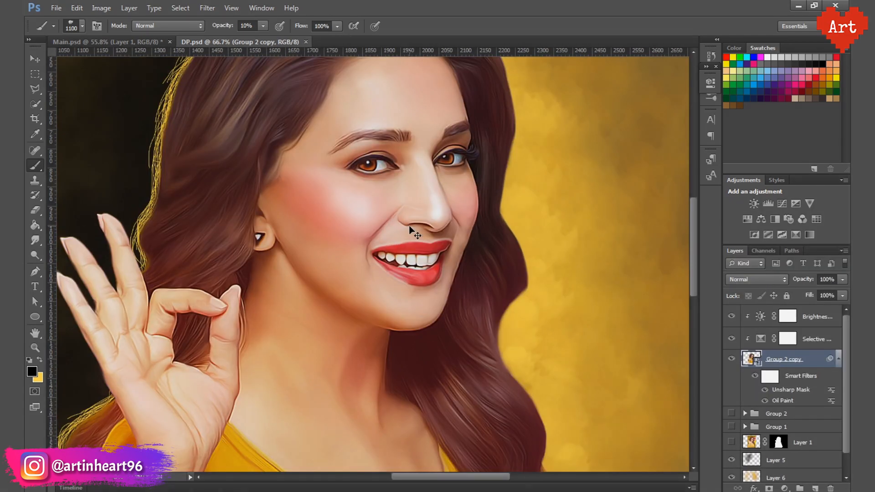